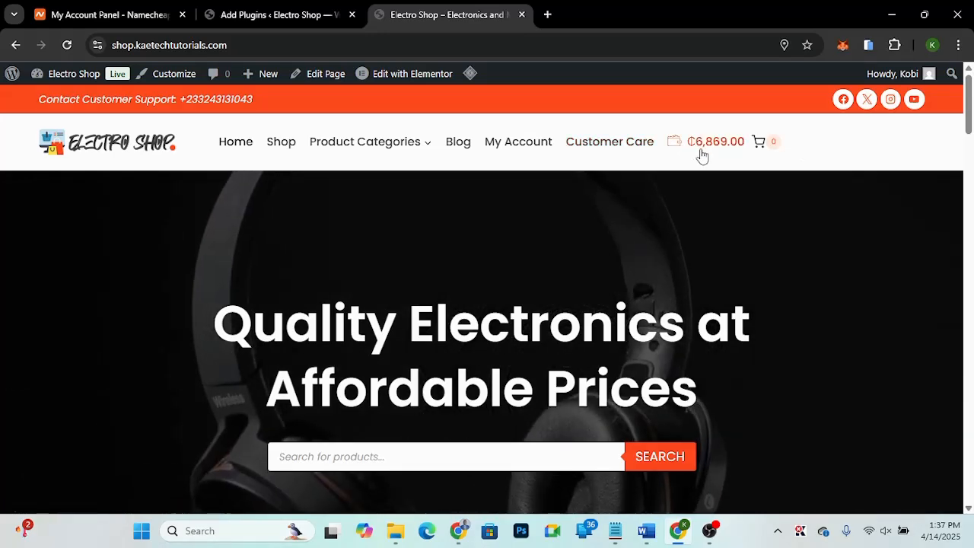
Open the My Wallet section of the Electro Shop customer account
click(517, 148)
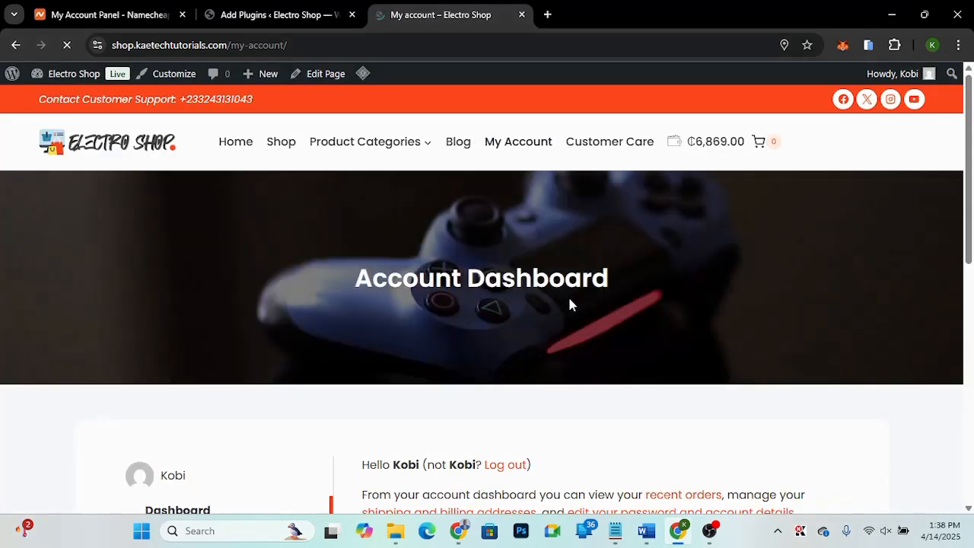
scroll(567, 295, down, 3)
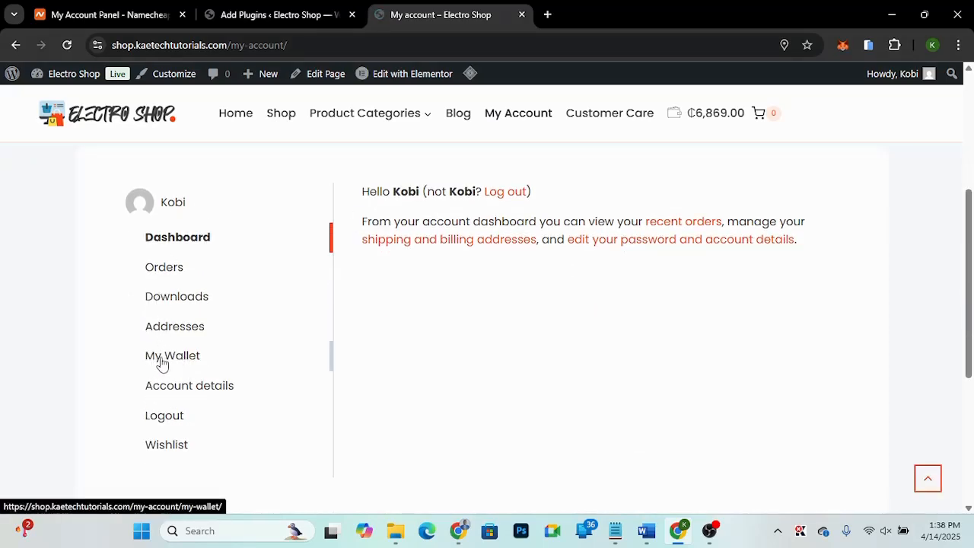
click(171, 357)
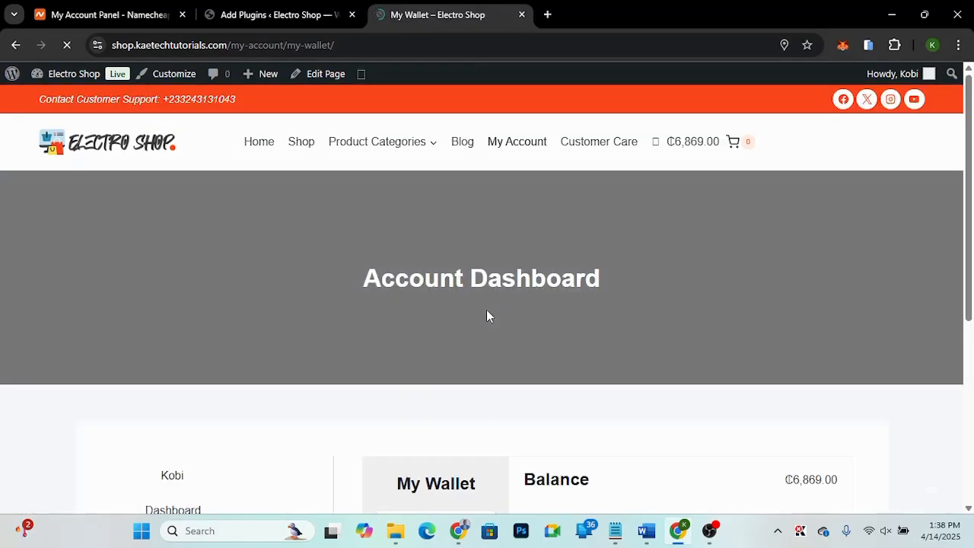
scroll(486, 310, down, 4)
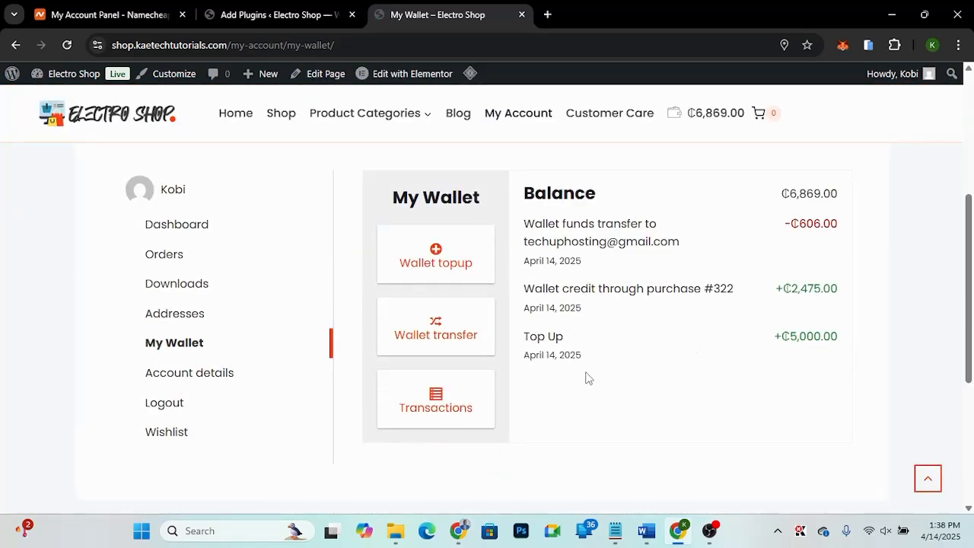
Open the wallet top-up form and enter 500 as the amount
click(440, 259)
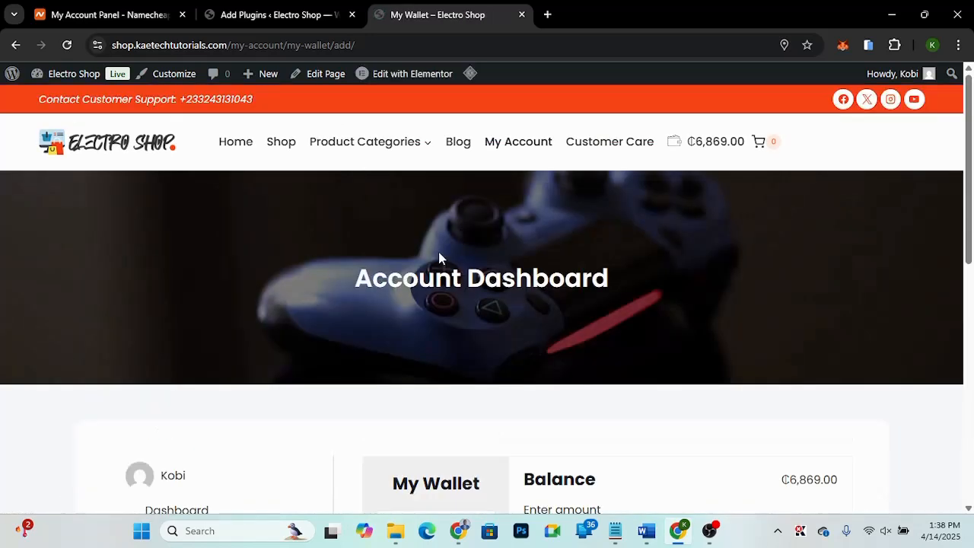
scroll(634, 369, down, 3)
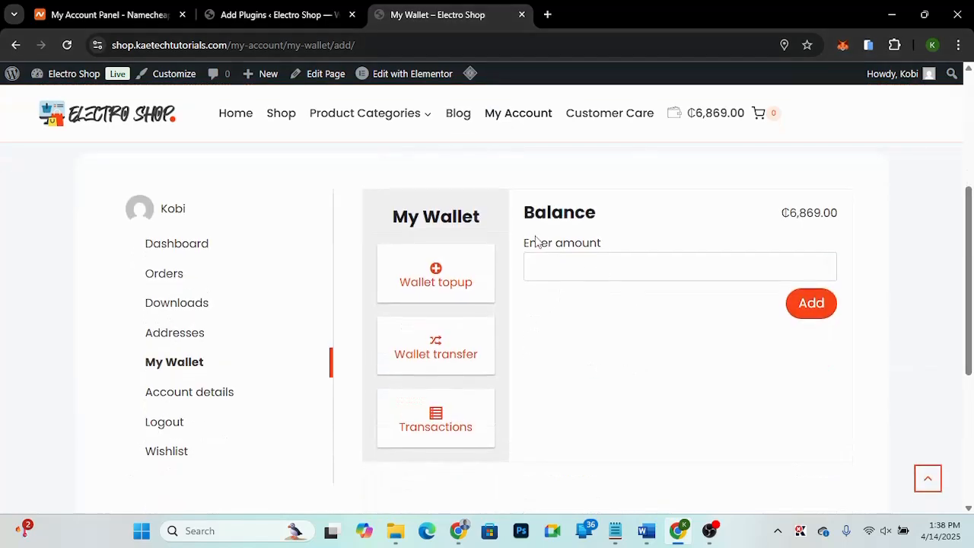
click(537, 267)
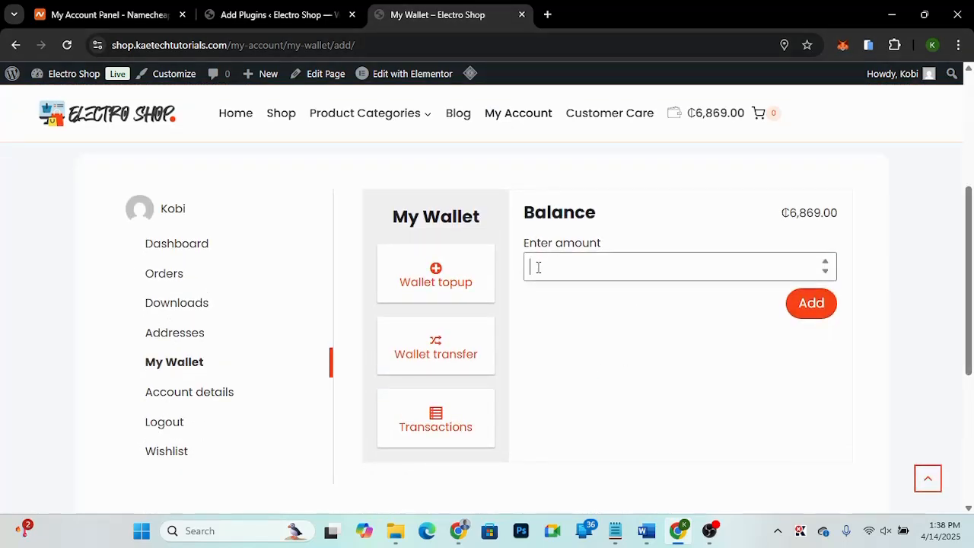
text(500)
Open the wallet transfer form and select the recipient by entering their e-mail address
click(452, 350)
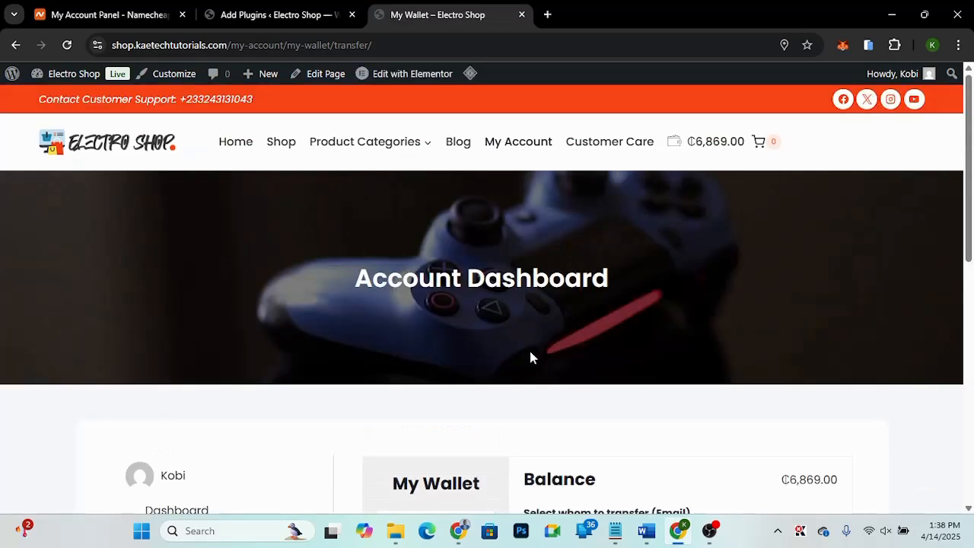
scroll(530, 353, down, 3)
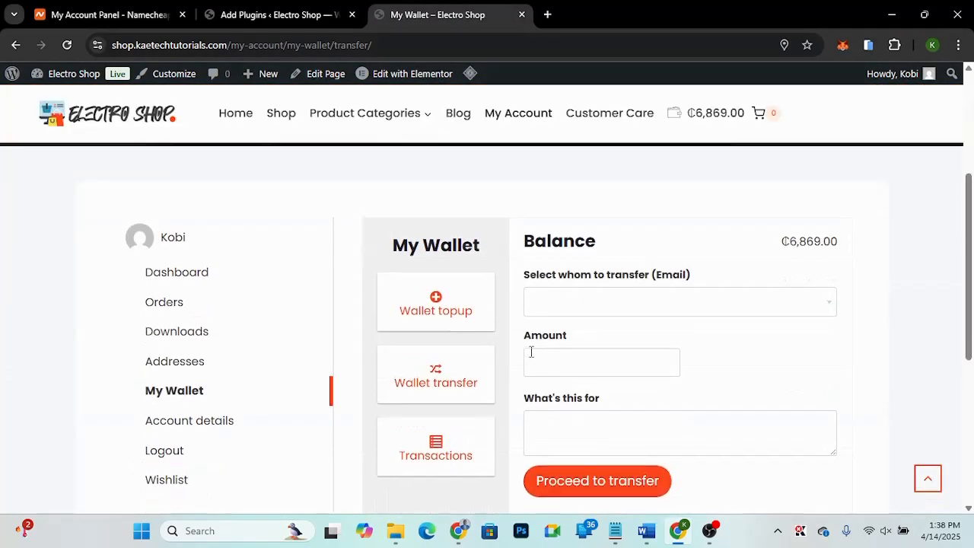
click(571, 288)
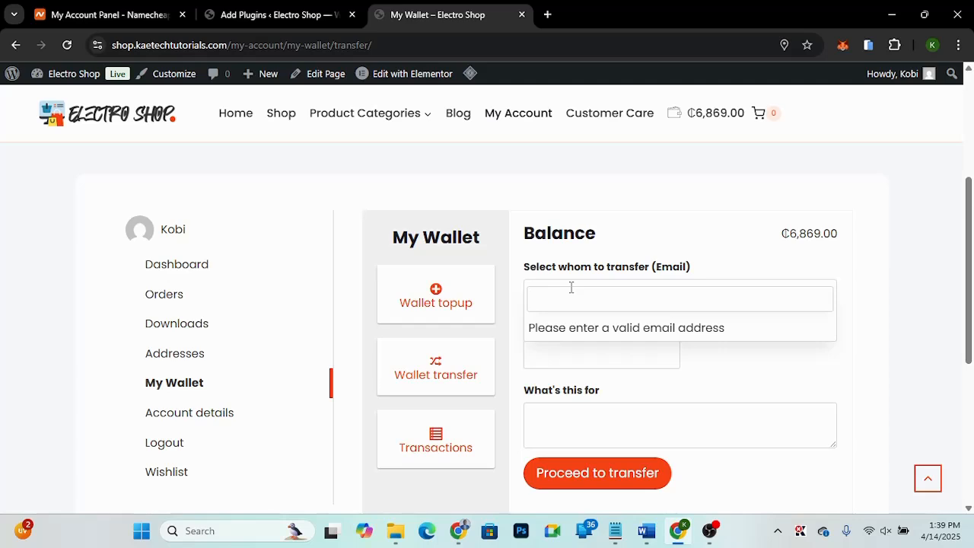
text(tech)
key(ctrl+v)
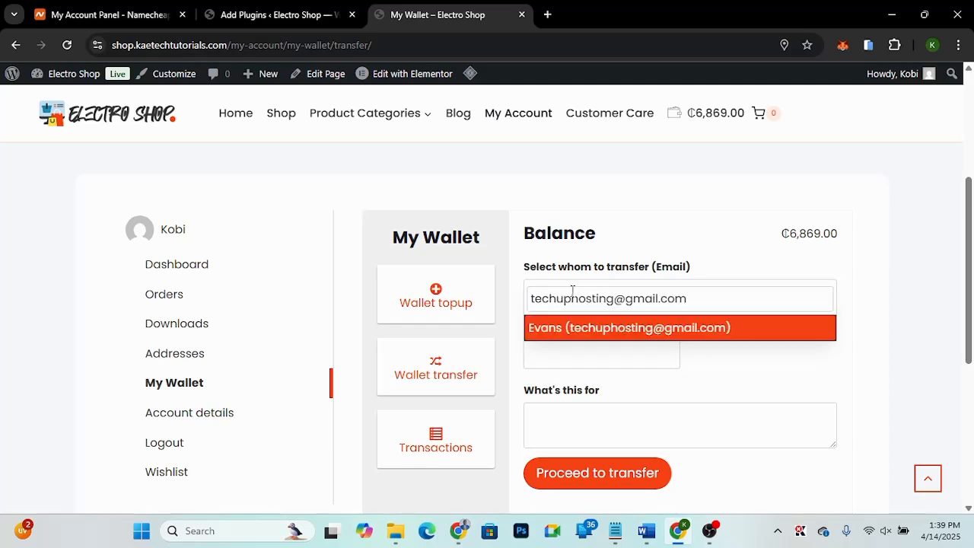
click(587, 333)
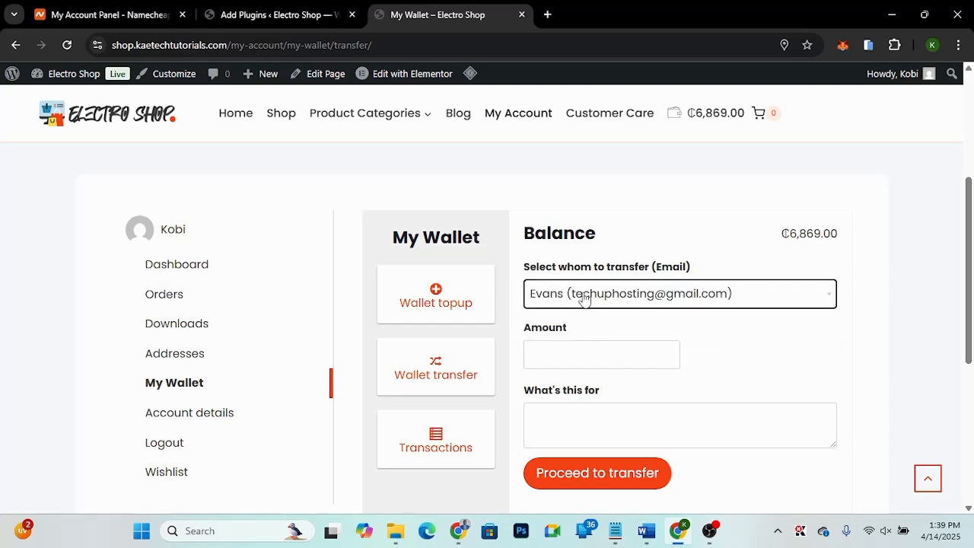
Set the transfer amount to 1000, enter "It's for goods" as the purpose, and submit the wallet transfer
click(544, 354)
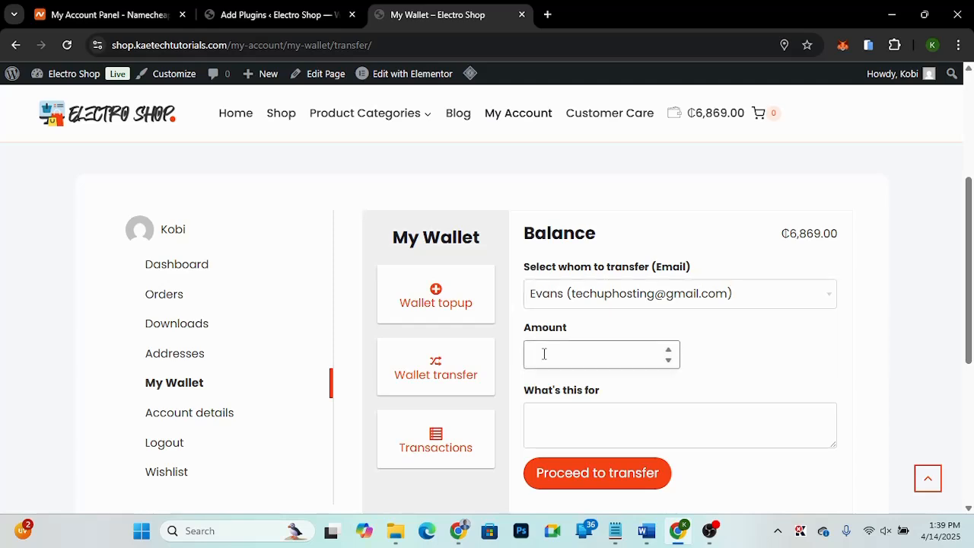
text(800)
drag(537, 354, 520, 359)
text(1000)
click(546, 424)
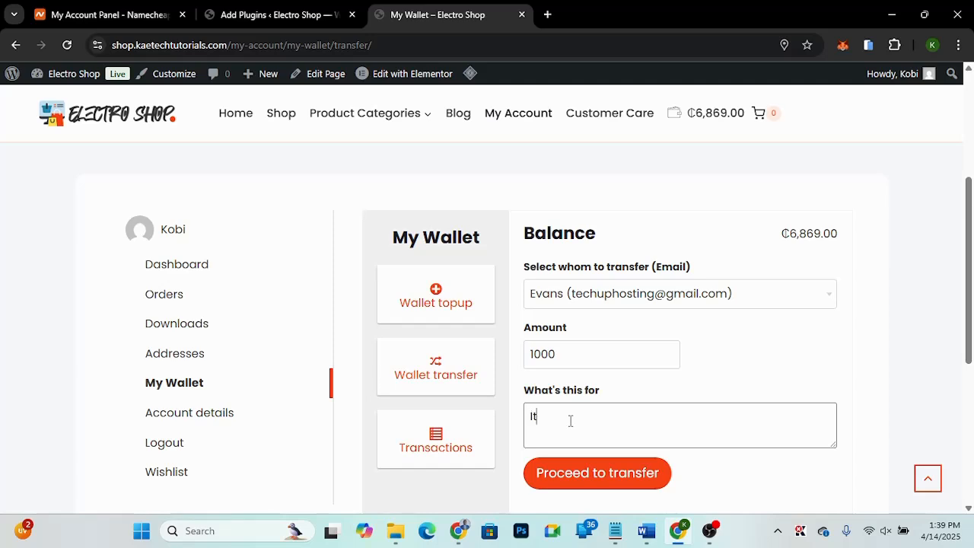
text(or goods)
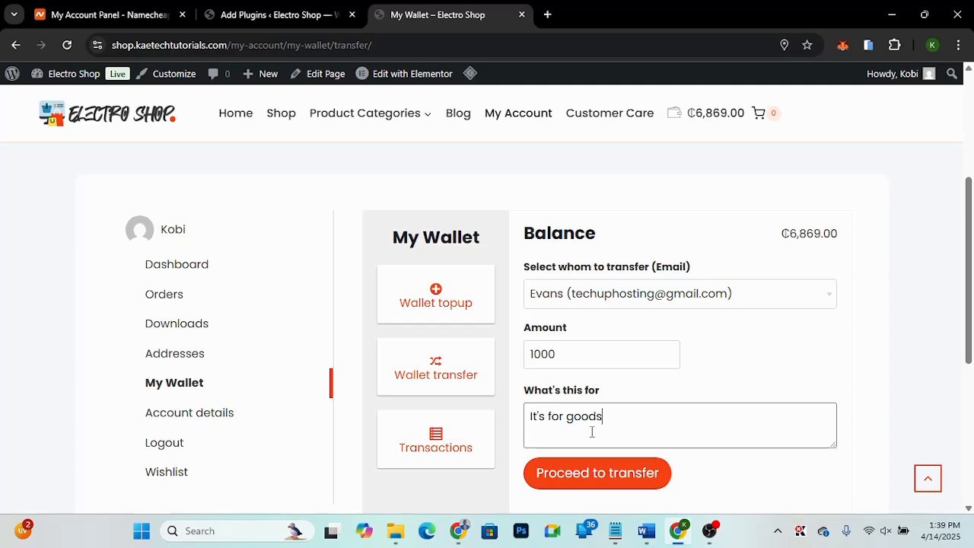
click(596, 474)
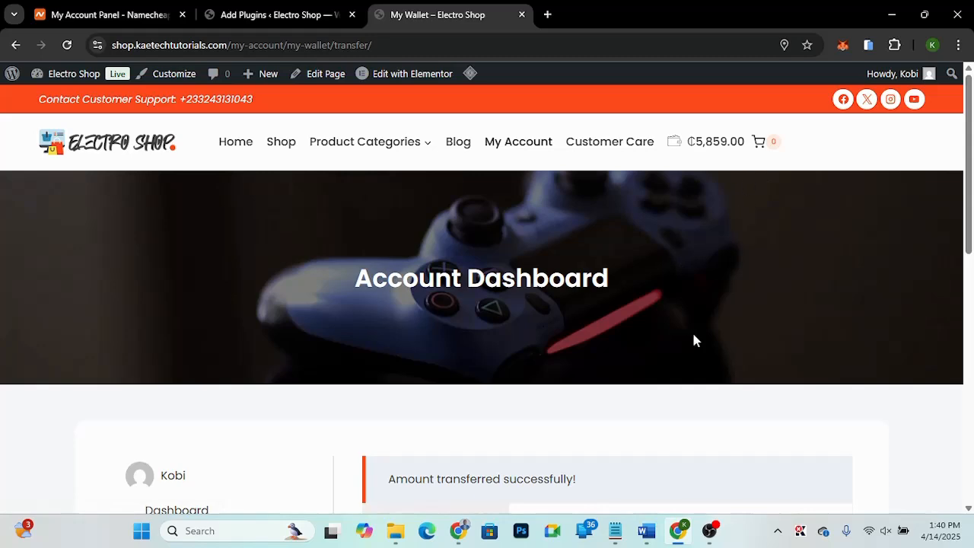
Open the wallet's transaction history and review the listed debits and credits
scroll(685, 362, down, 4)
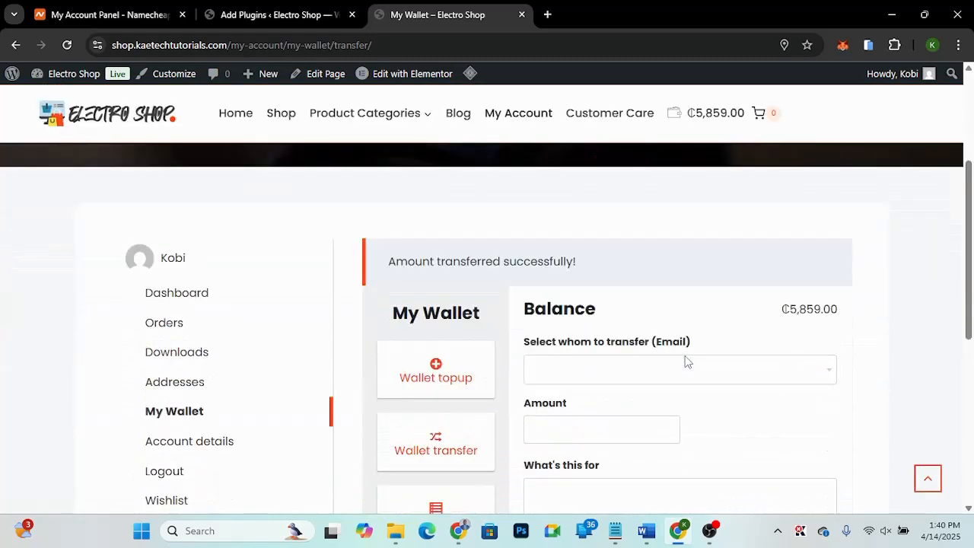
scroll(653, 289, down, 3)
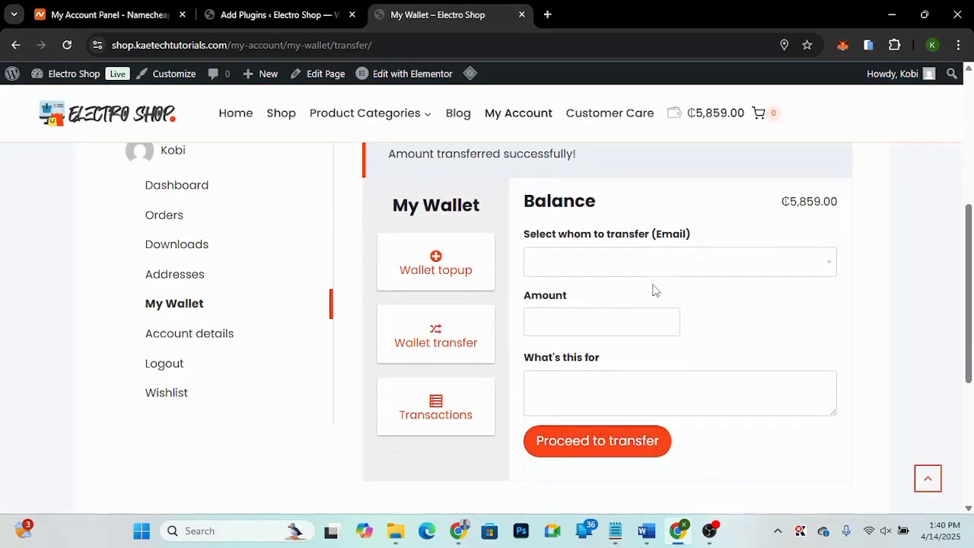
scroll(653, 289, up, 1)
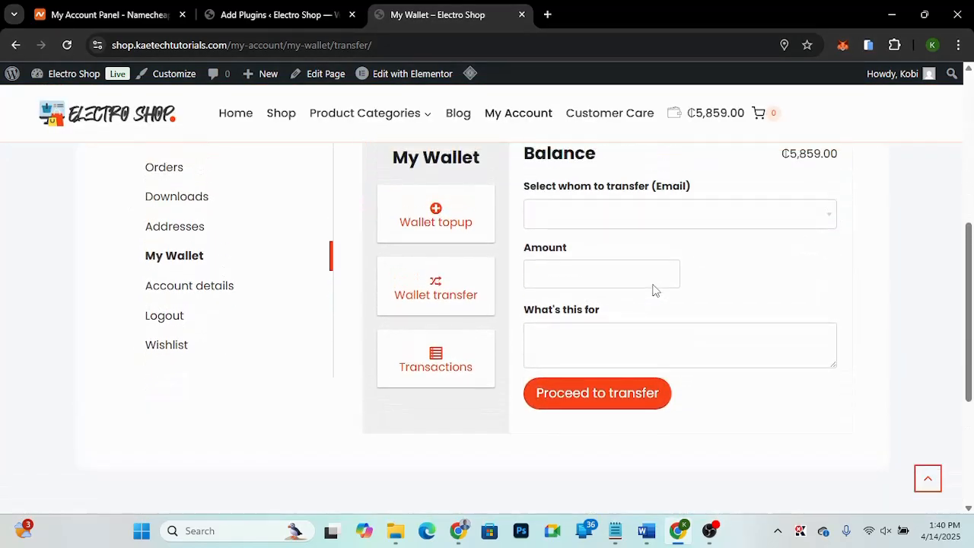
click(443, 375)
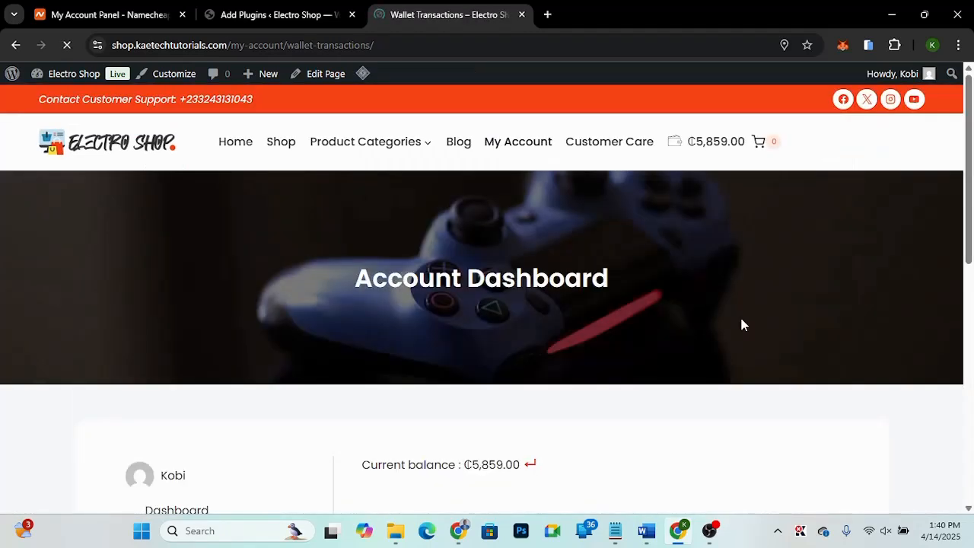
scroll(741, 319, down, 4)
scroll(740, 321, down, 1)
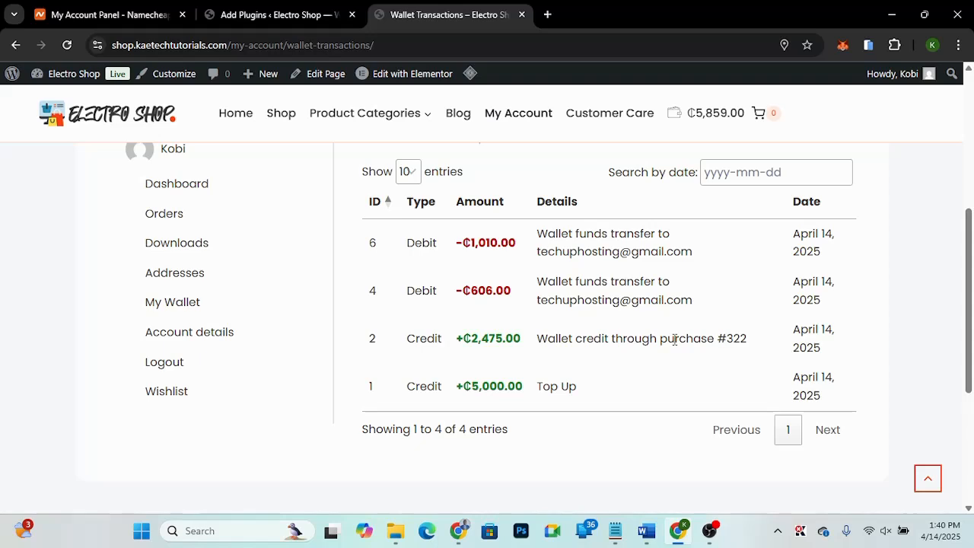
scroll(674, 340, up, 2)
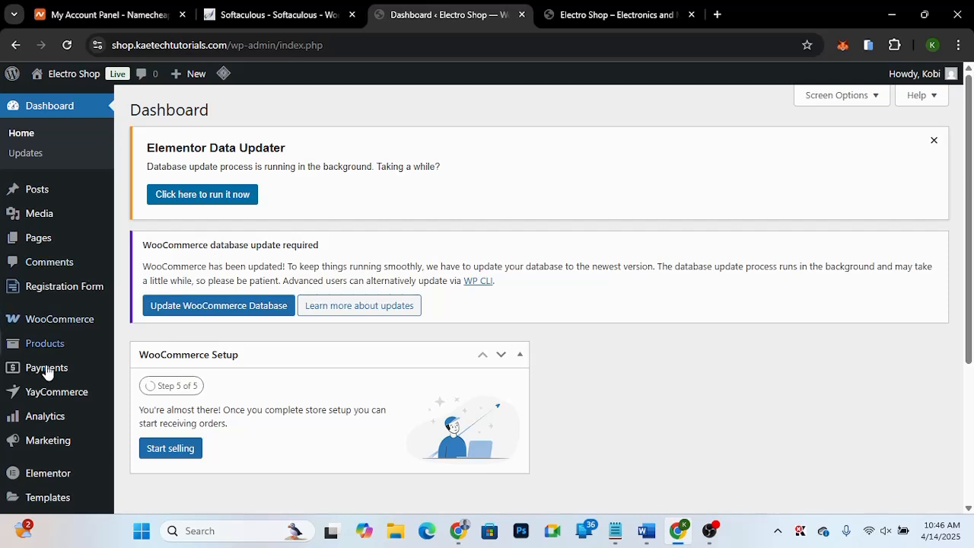
Go to the add-new-plugin page in the WordPress admin and search the plugins for "wallet for woocommerce"
mouse_move(47, 355)
scroll(34, 435, down, 3)
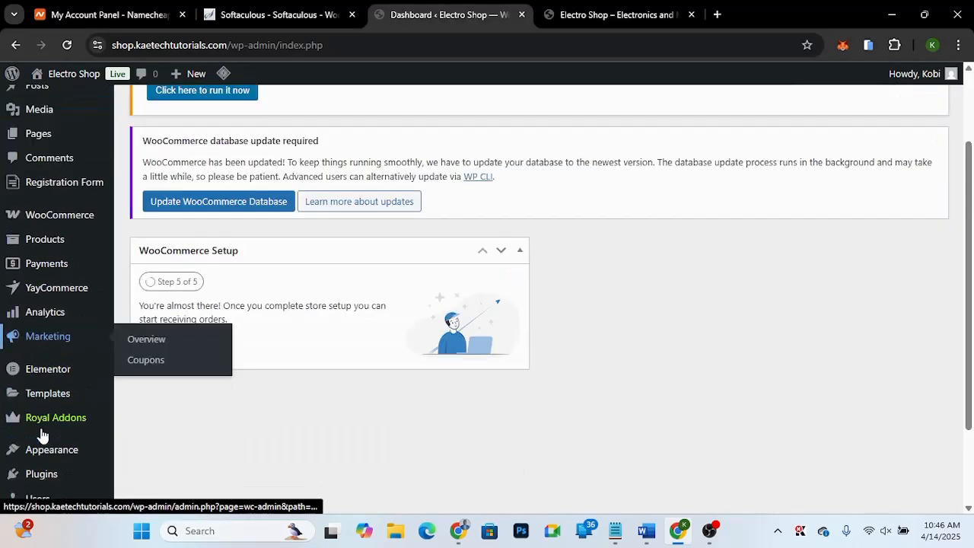
mouse_move(25, 370)
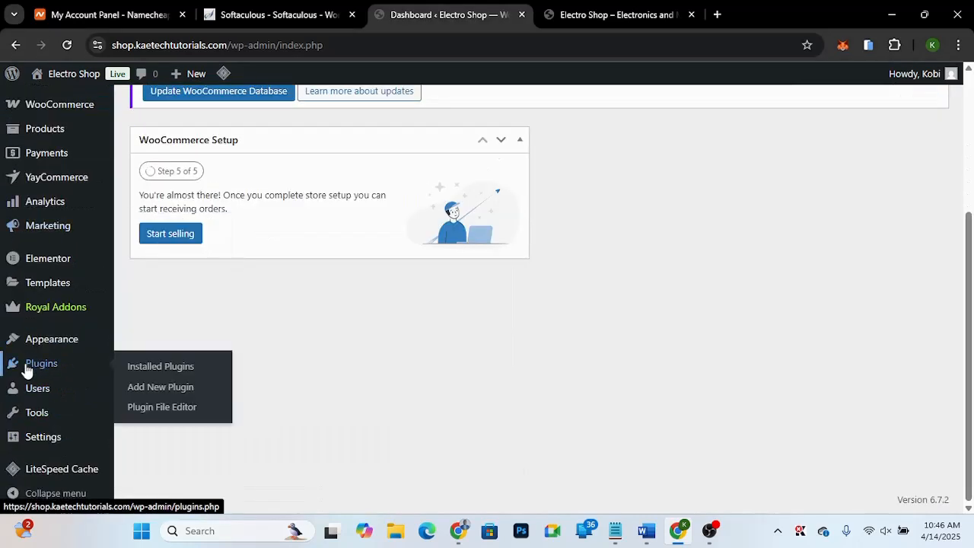
click(158, 390)
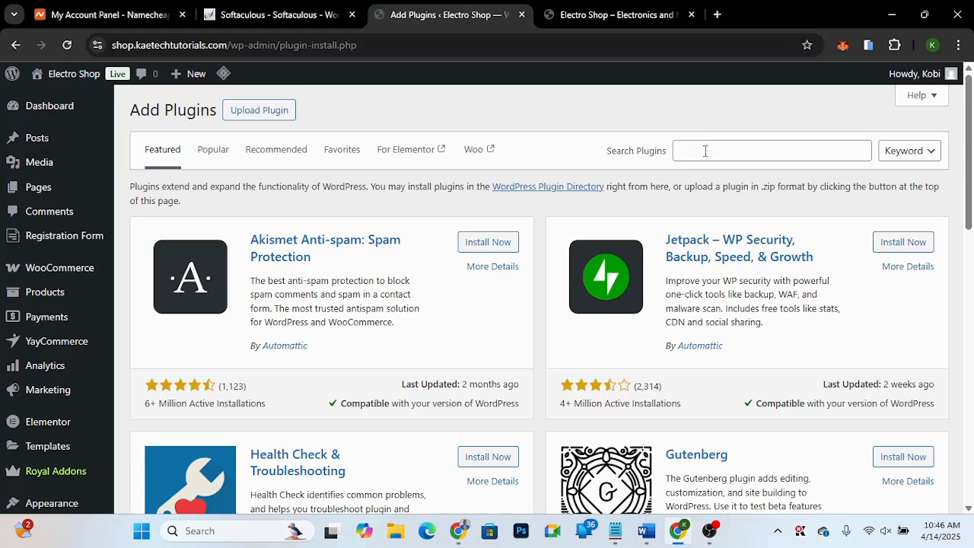
click(705, 150)
text(wa)
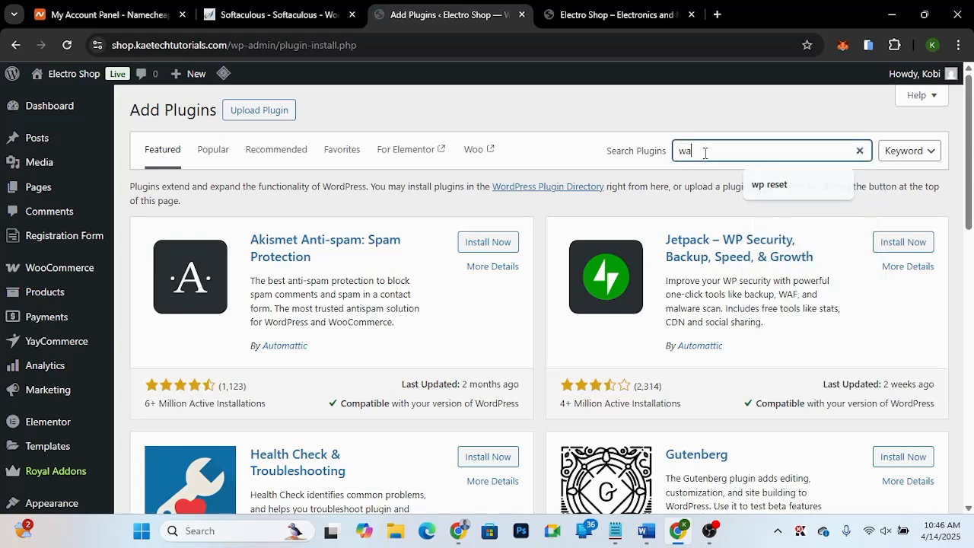
text(llet fo)
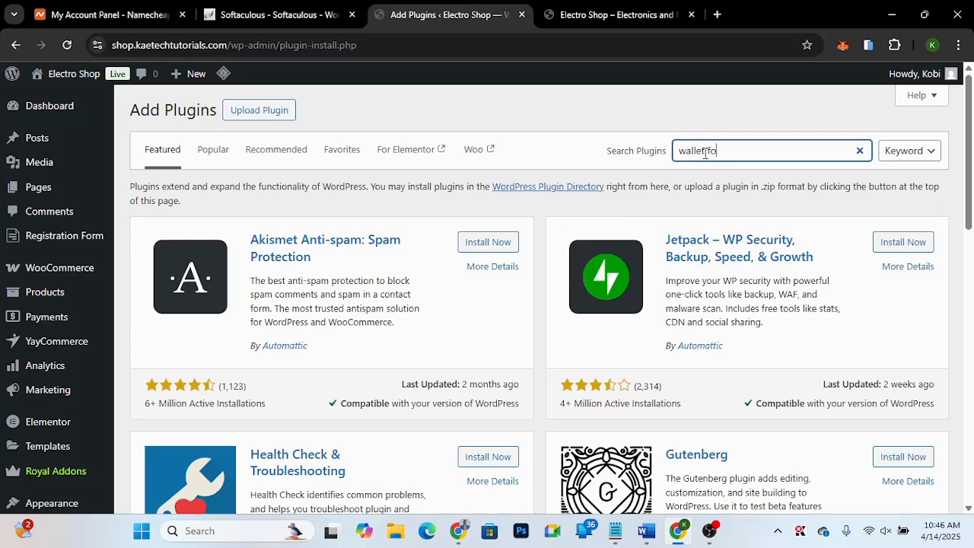
text(r woocommerce)
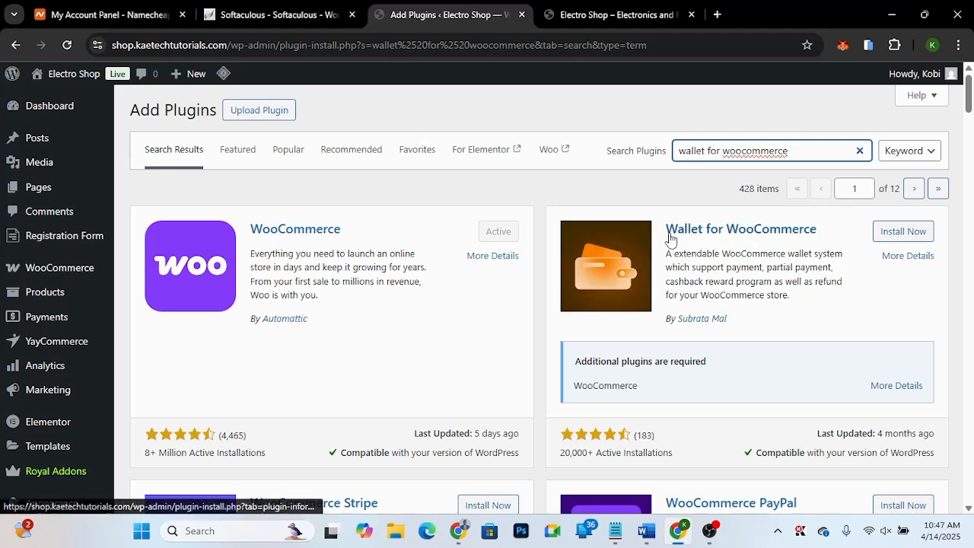
Install and activate the Wallet for WooCommerce plugin by Subrata Mal from the search results
scroll(646, 334, down, 2)
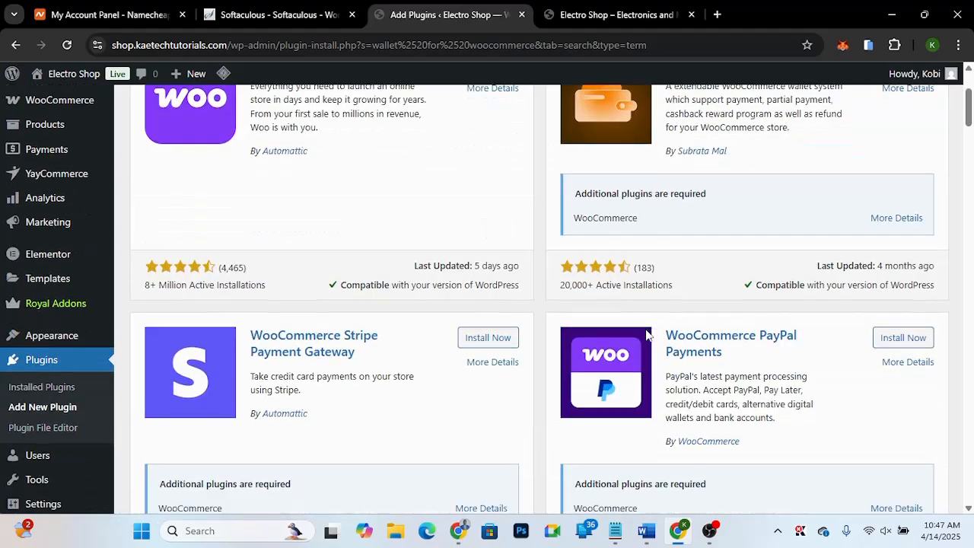
scroll(646, 335, down, 2)
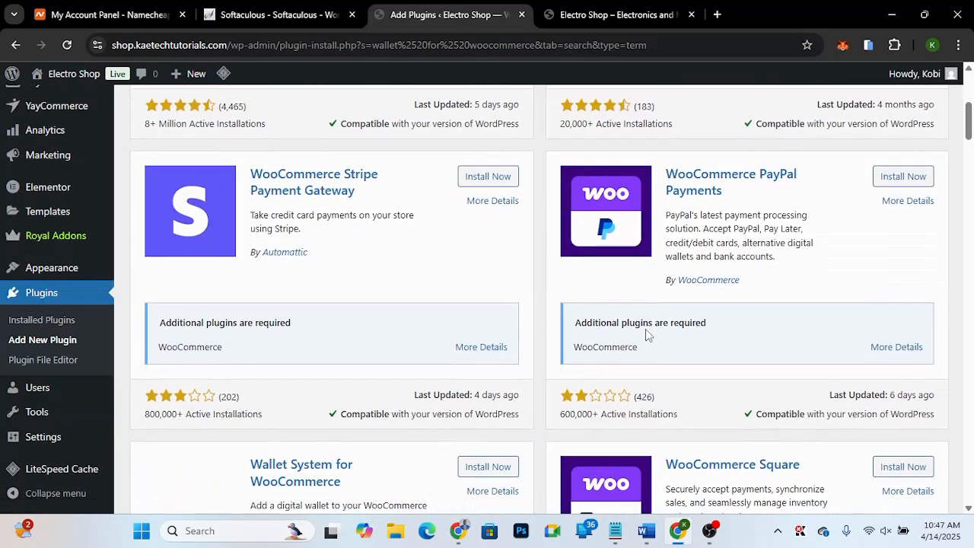
scroll(646, 334, down, 2)
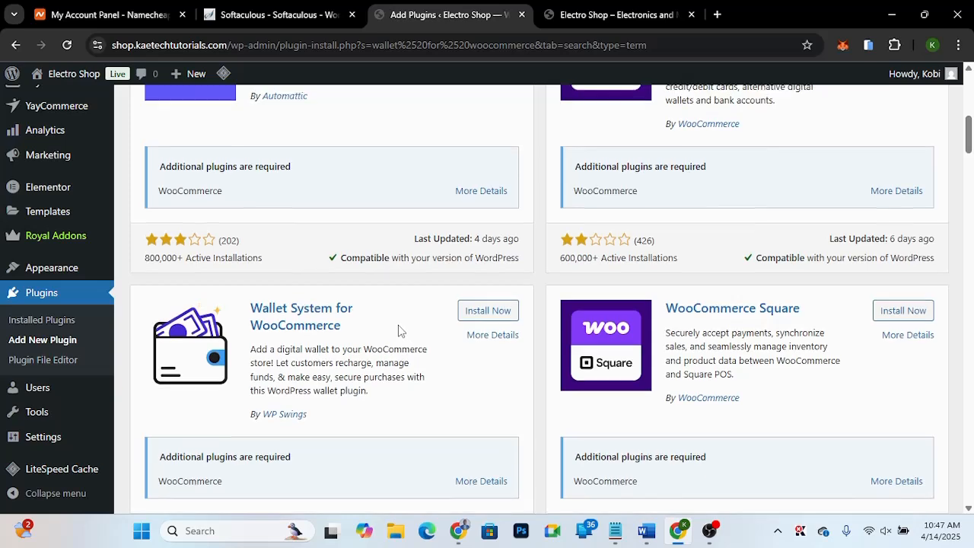
scroll(401, 331, up, 7)
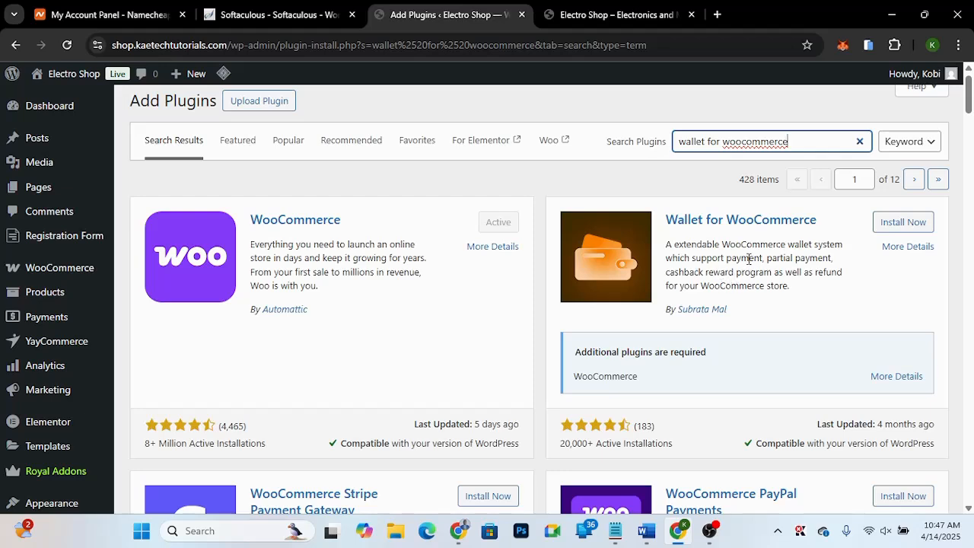
click(905, 221)
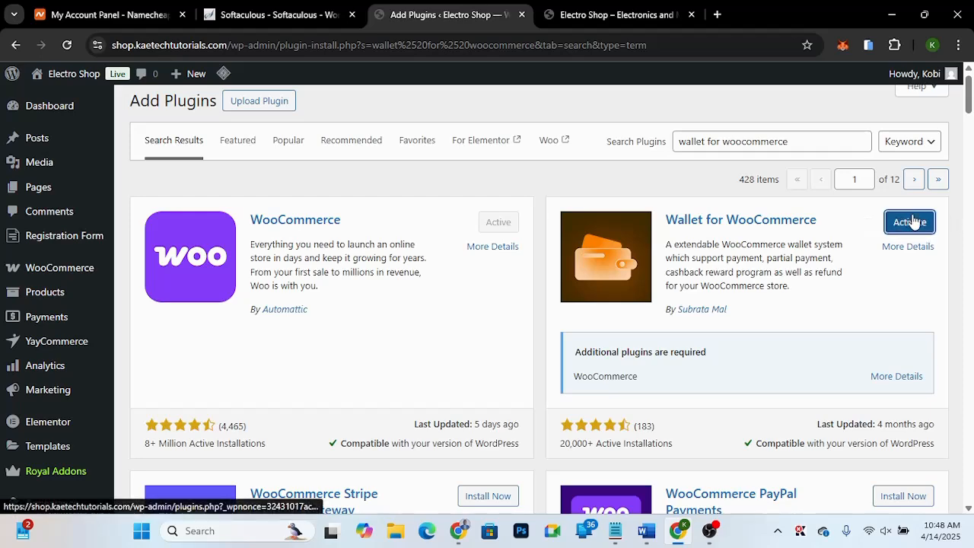
click(909, 221)
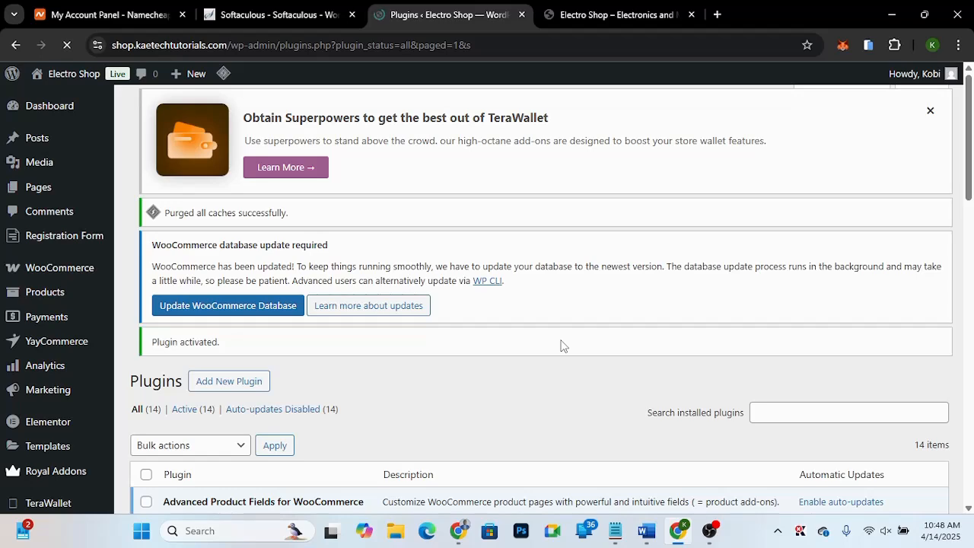
scroll(561, 346, down, 3)
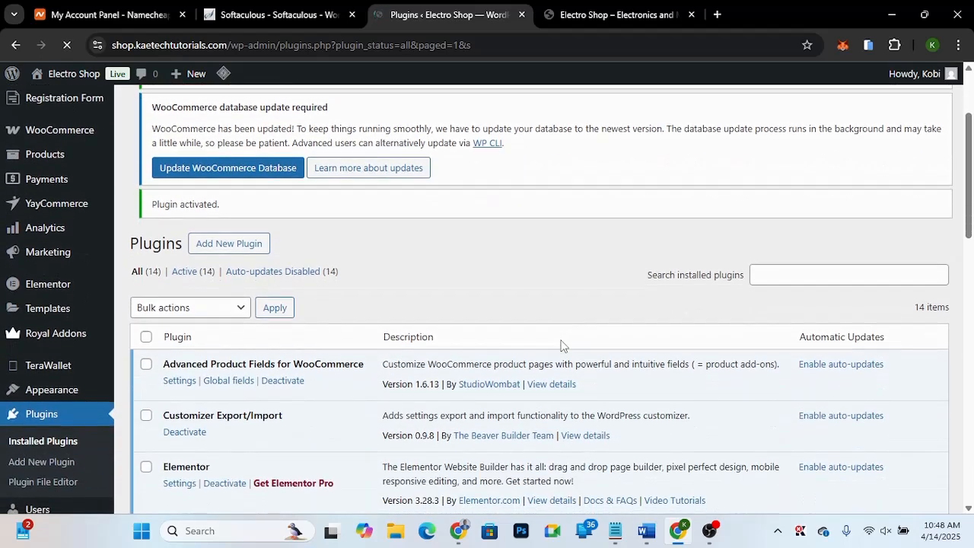
Look through the installed plugins list for the TeraWallet entry
scroll(561, 346, down, 6)
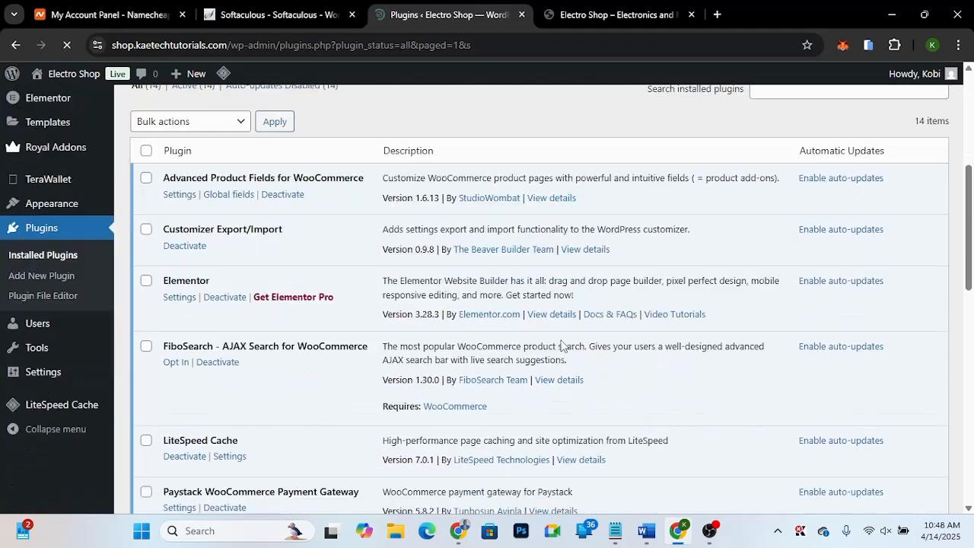
scroll(561, 346, down, 4)
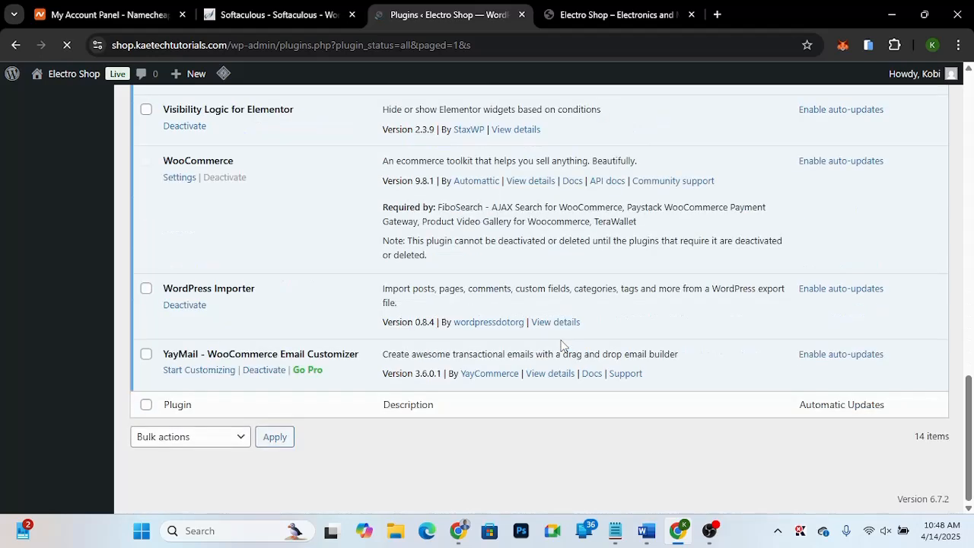
scroll(563, 346, up, 1)
scroll(563, 346, up, 2)
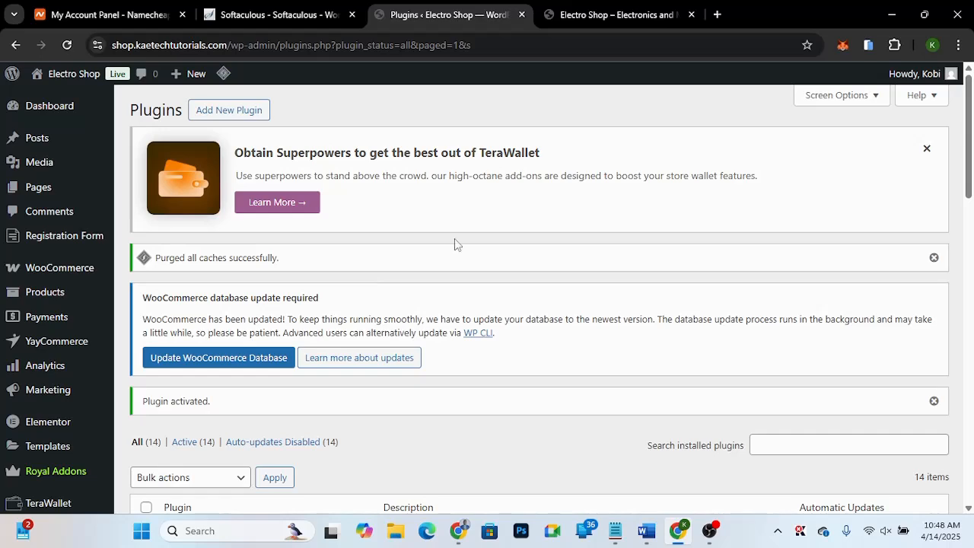
scroll(454, 244, down, 1)
scroll(454, 244, down, 4)
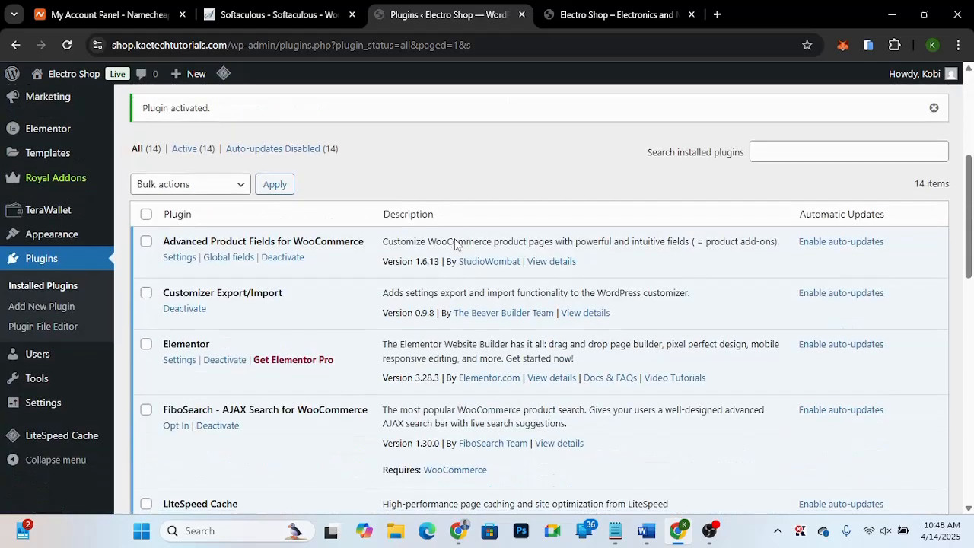
scroll(456, 244, down, 2)
scroll(456, 244, down, 5)
scroll(455, 241, down, 1)
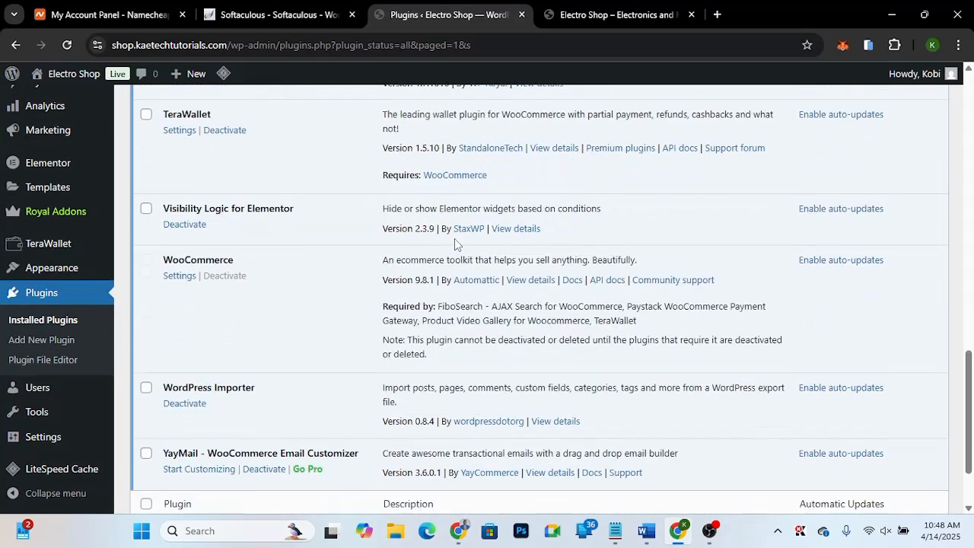
Open the TeraWallet settings page and bring up the General options
mouse_move(15, 251)
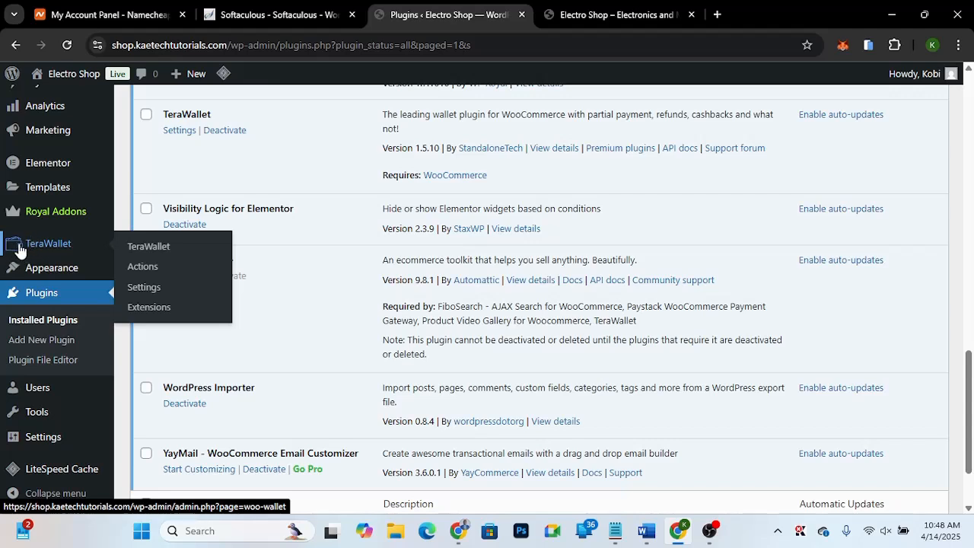
click(144, 293)
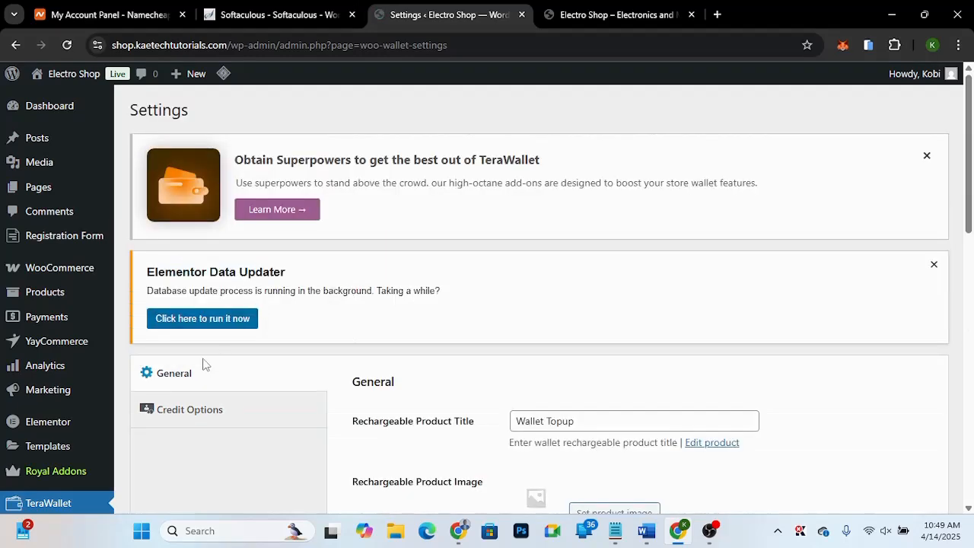
scroll(403, 375, down, 3)
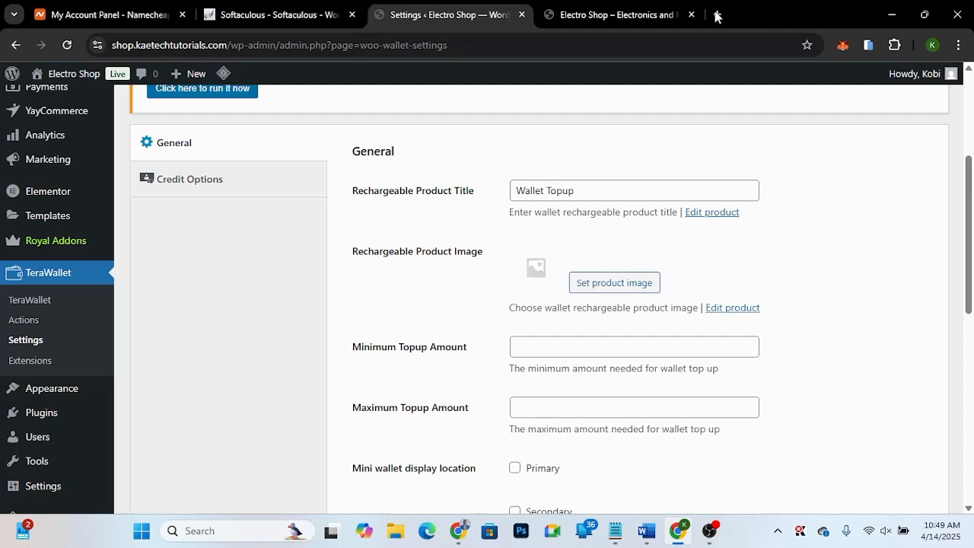
Open flaticon.com in a new browser tab and search its icons for "wallet"
key(ctrl+t)
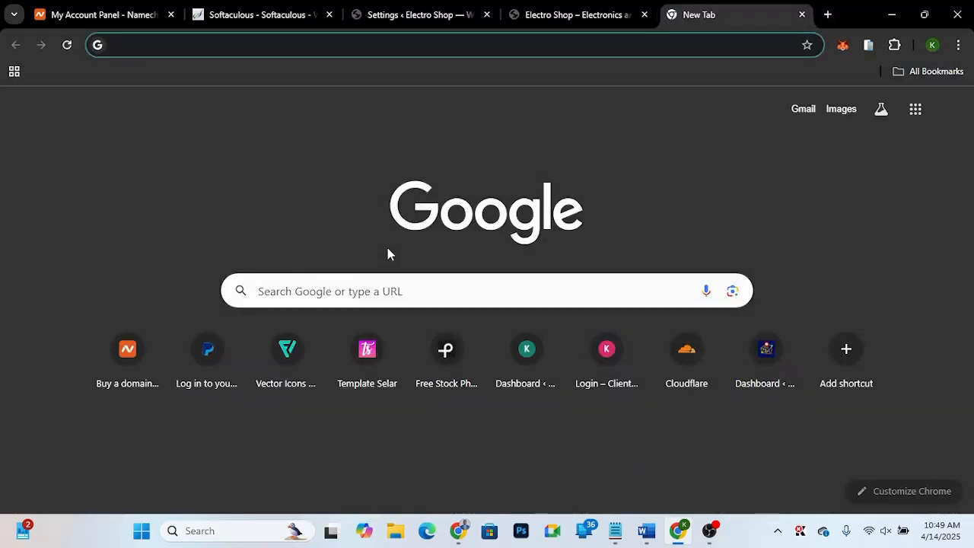
text(fl)
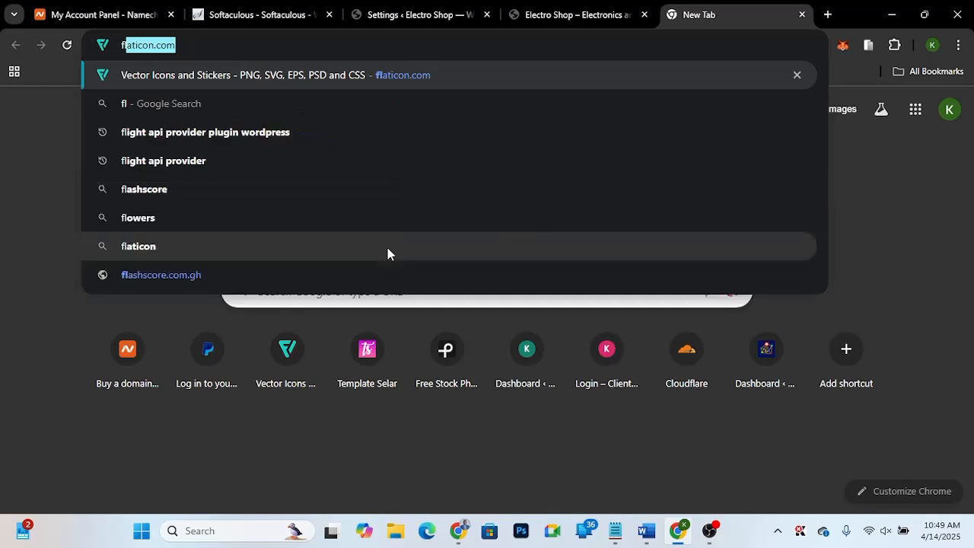
key(Return)
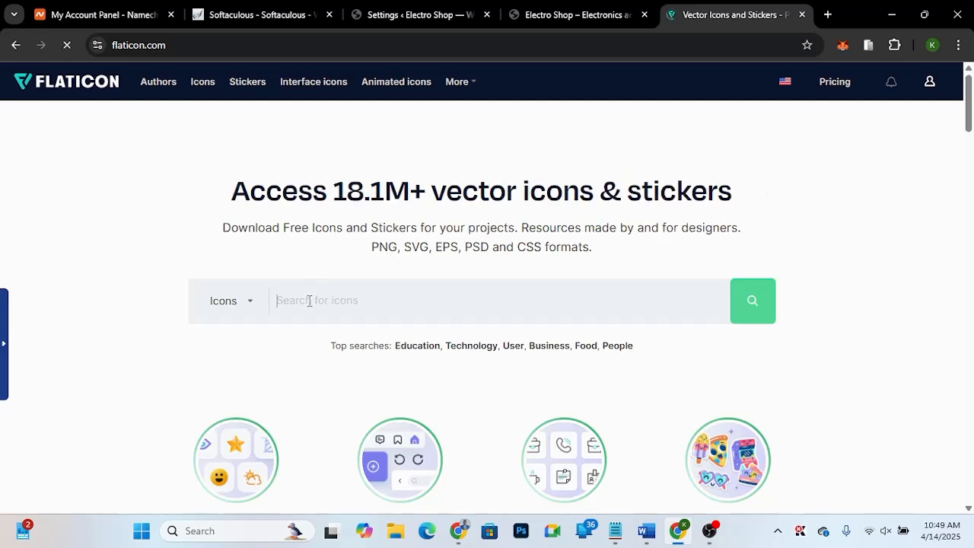
text(wallet)
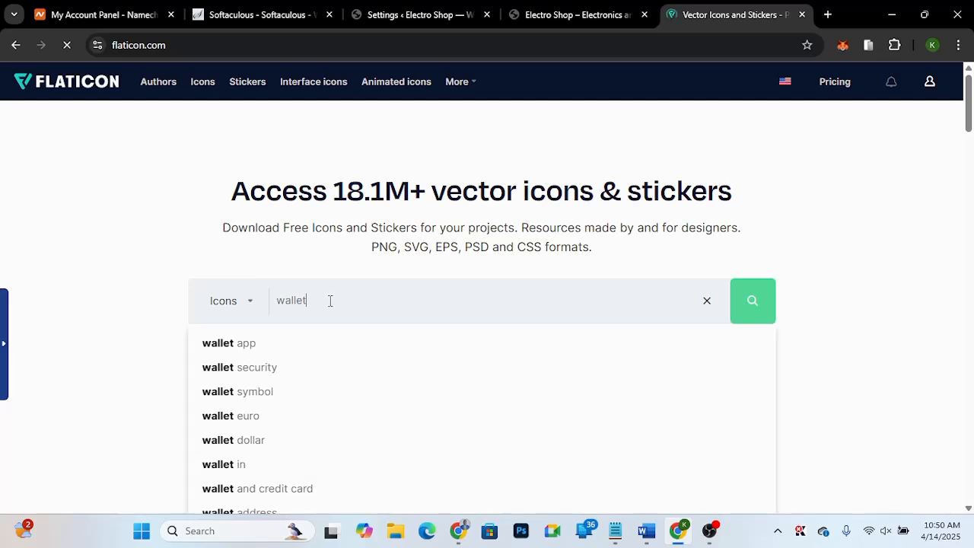
key(Return)
Download the orange and red wallet icon with green banknotes as a PNG
scroll(699, 331, down, 2)
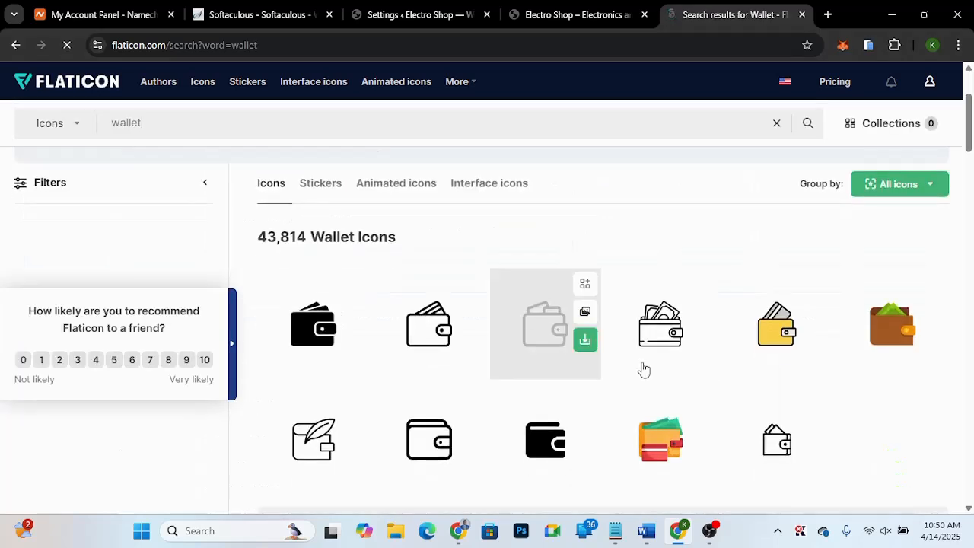
scroll(658, 369, down, 2)
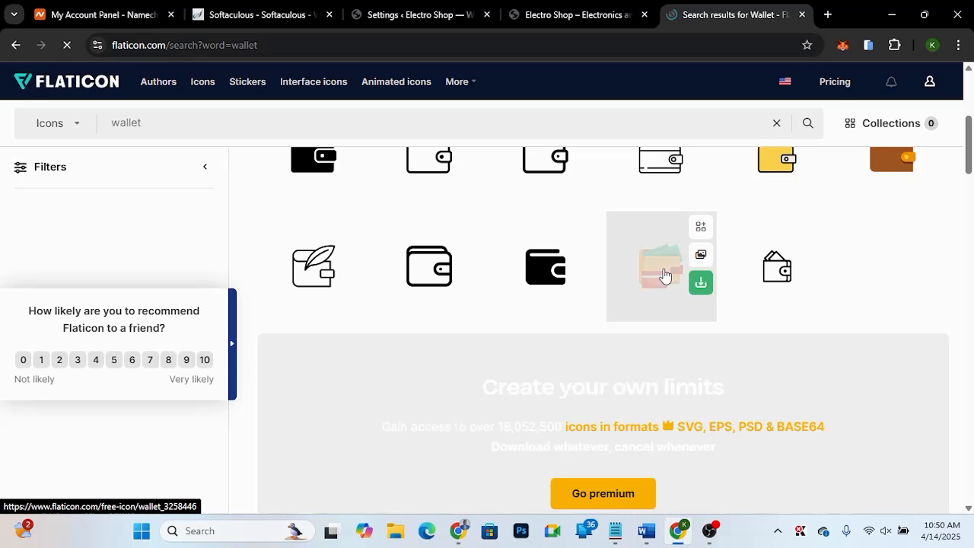
mouse_move(701, 283)
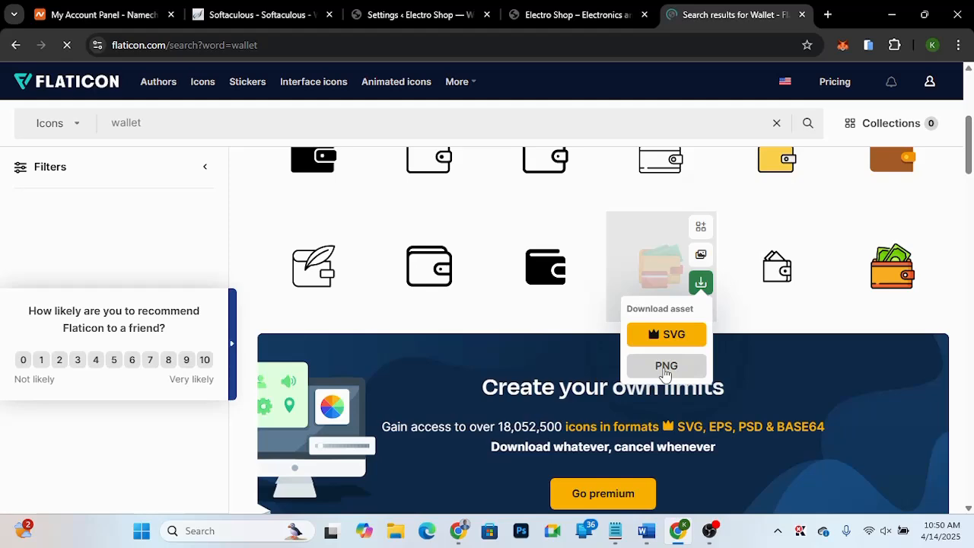
click(665, 367)
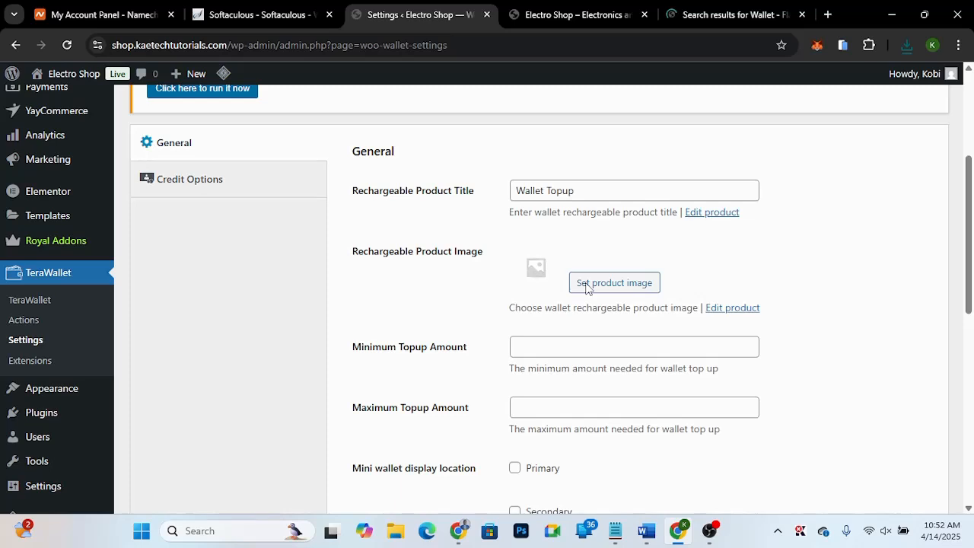
Upload the wallet image from the Downloads folder as the Rechargeable Product Image and close the Flaticon page
click(587, 286)
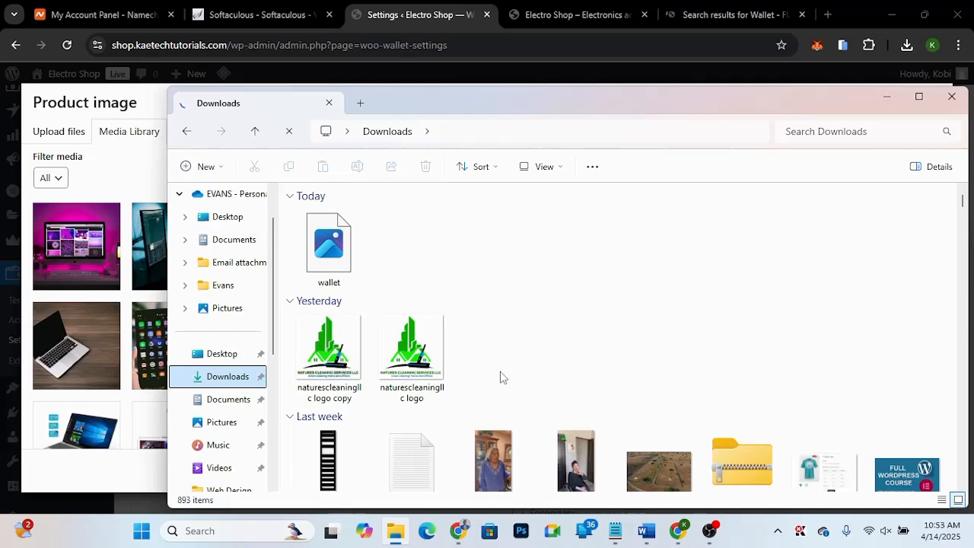
click(318, 242)
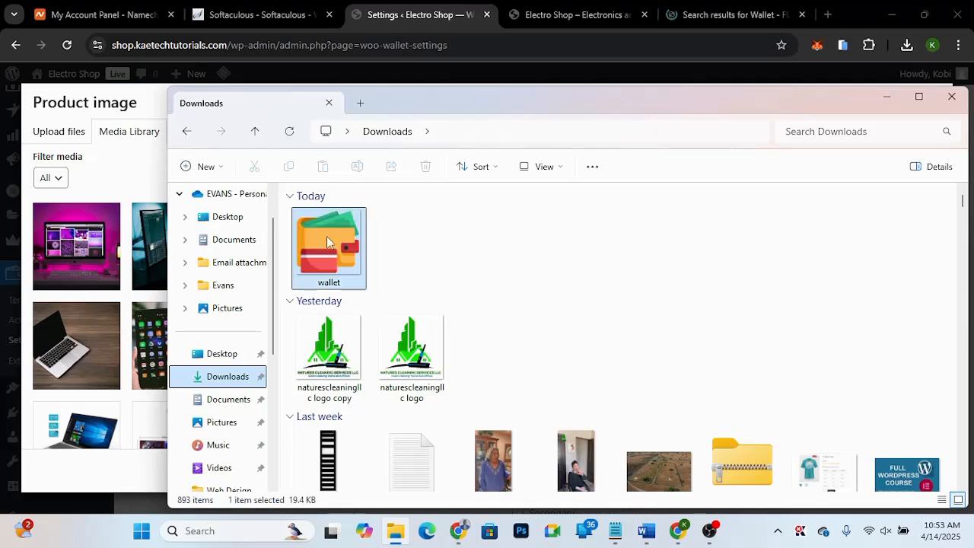
drag(327, 242, 101, 284)
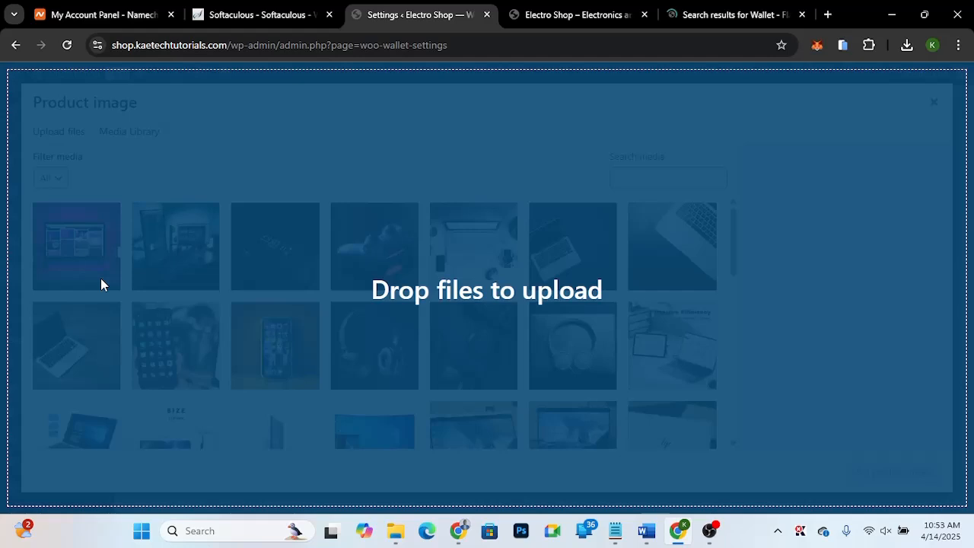
drag(101, 280, 101, 280)
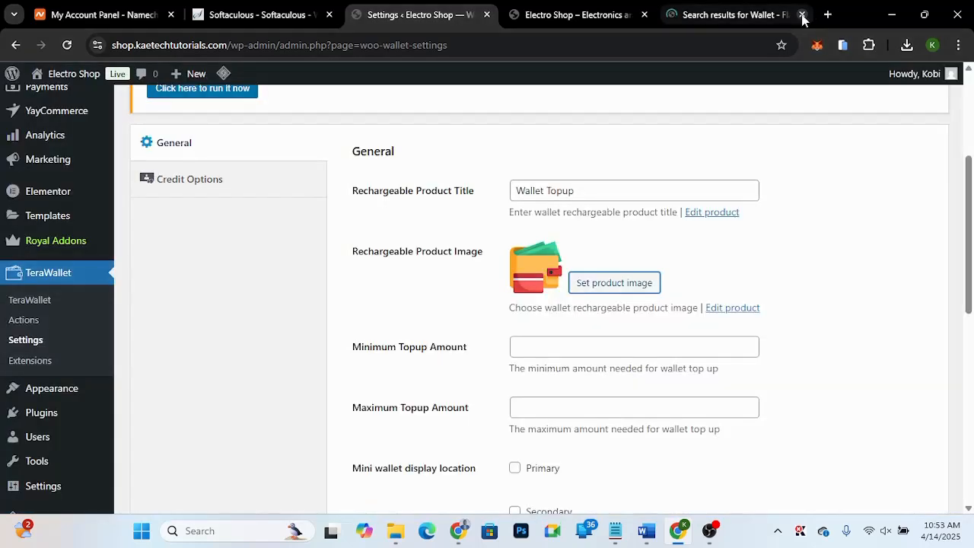
click(802, 14)
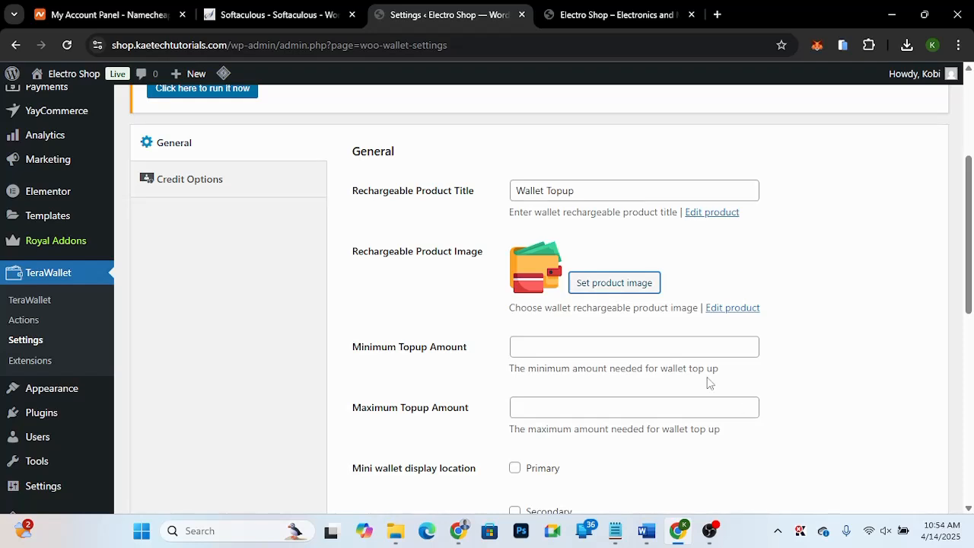
Set the Minimum Topup Amount to 10 and the Maximum Topup Amount to 50000
click(575, 347)
text(10)
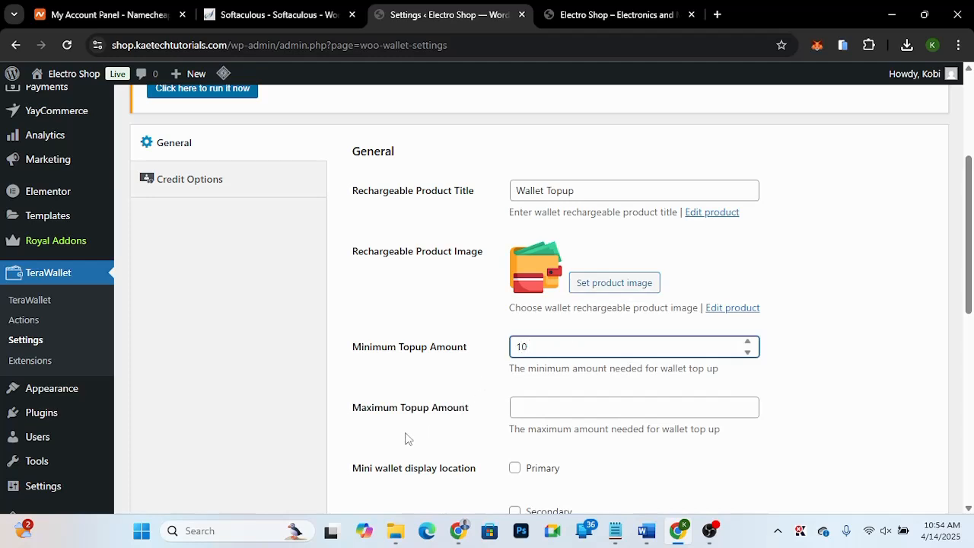
scroll(455, 438, down, 2)
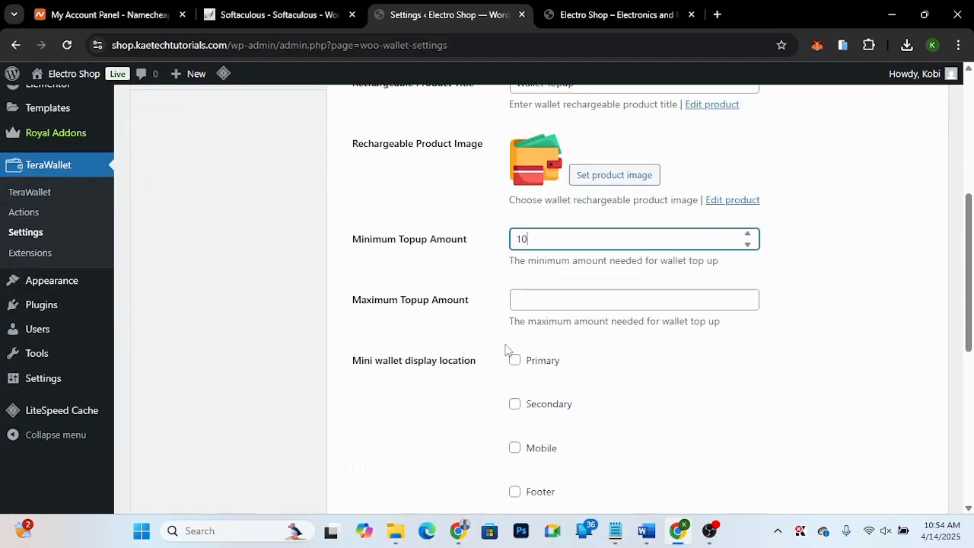
click(517, 300)
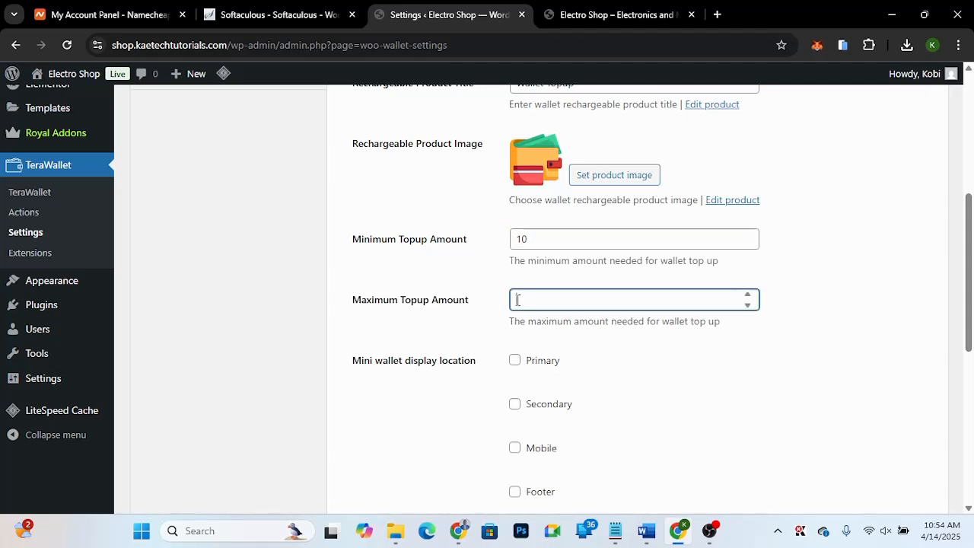
text(50000)
Try Secondary instead of Primary as the mini wallet display location
scroll(491, 320, down, 2)
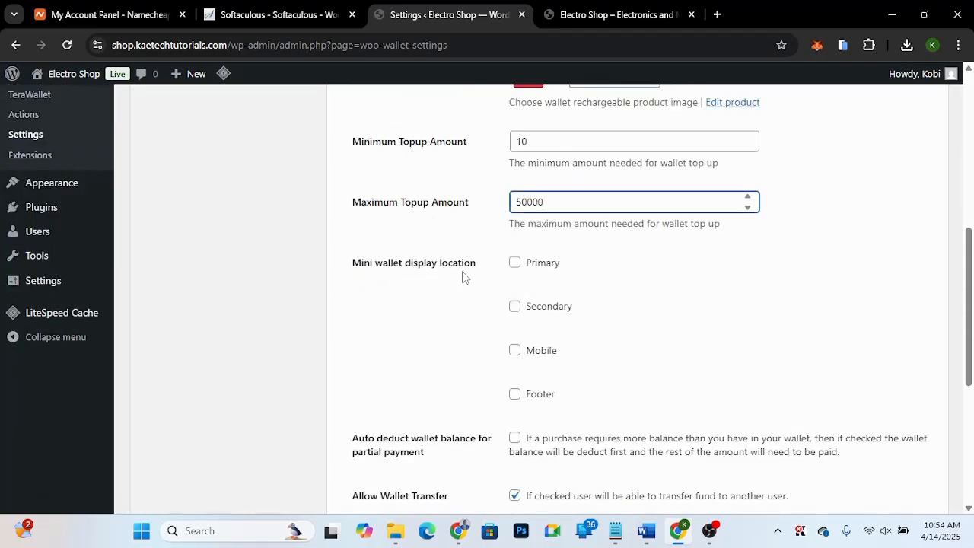
click(515, 265)
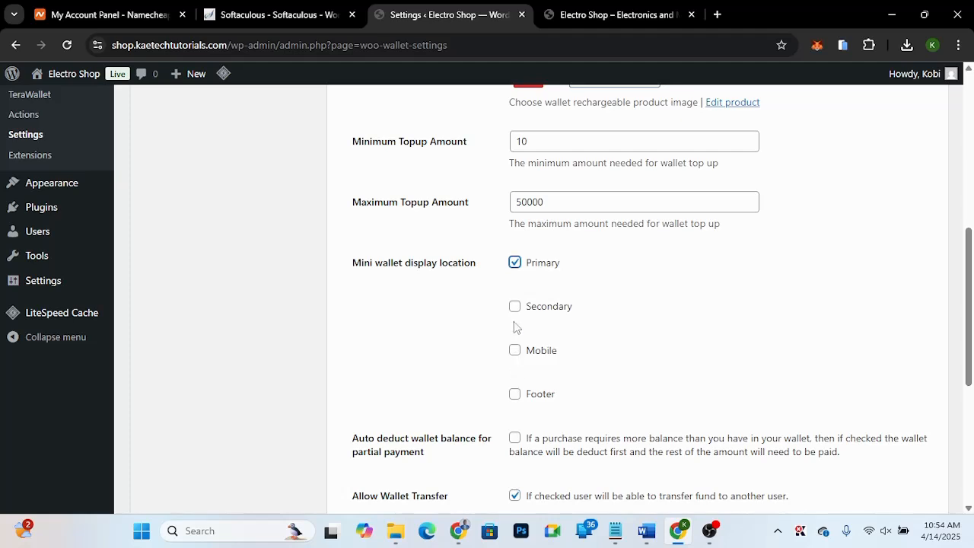
click(515, 263)
click(515, 307)
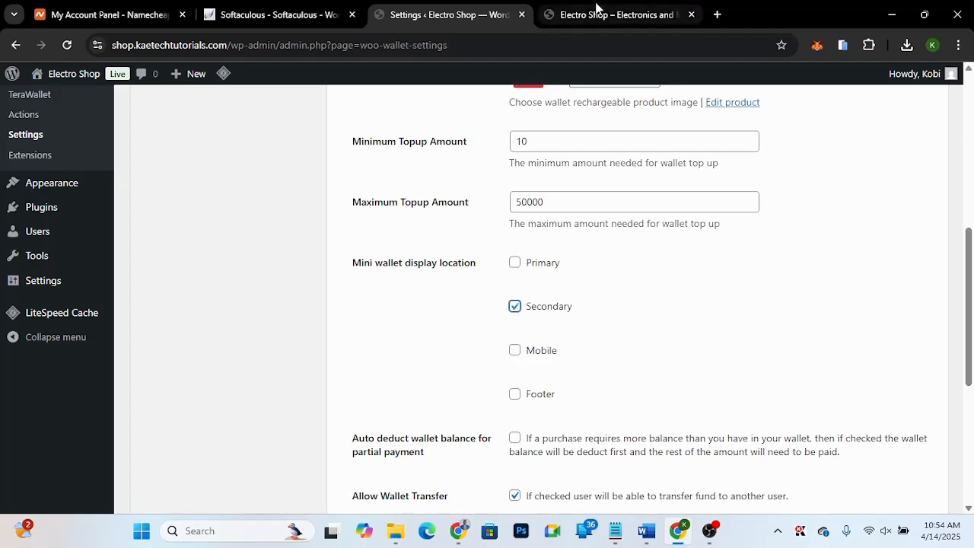
Check the header navigation menu on the Electro Shop storefront and return to the TeraWallet settings
click(576, 17)
mouse_move(476, 156)
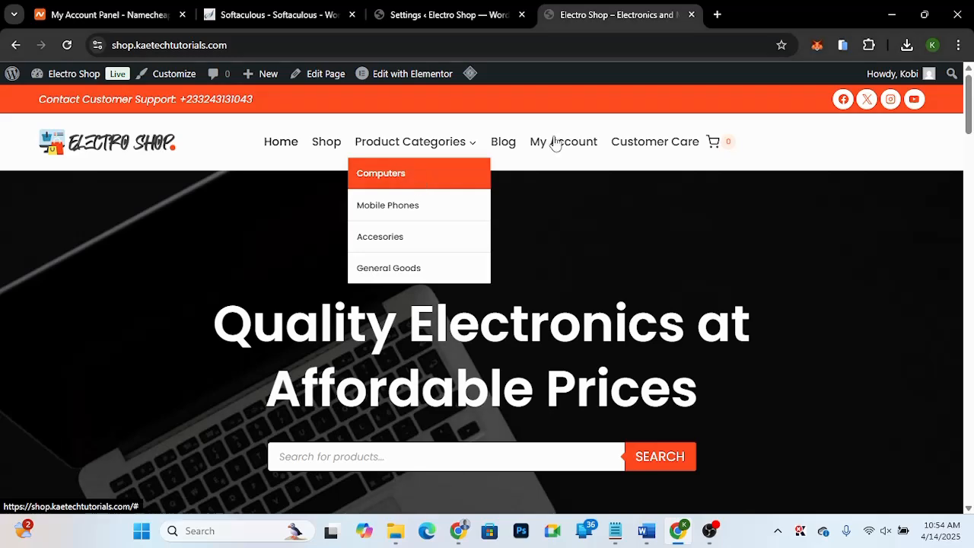
click(443, 17)
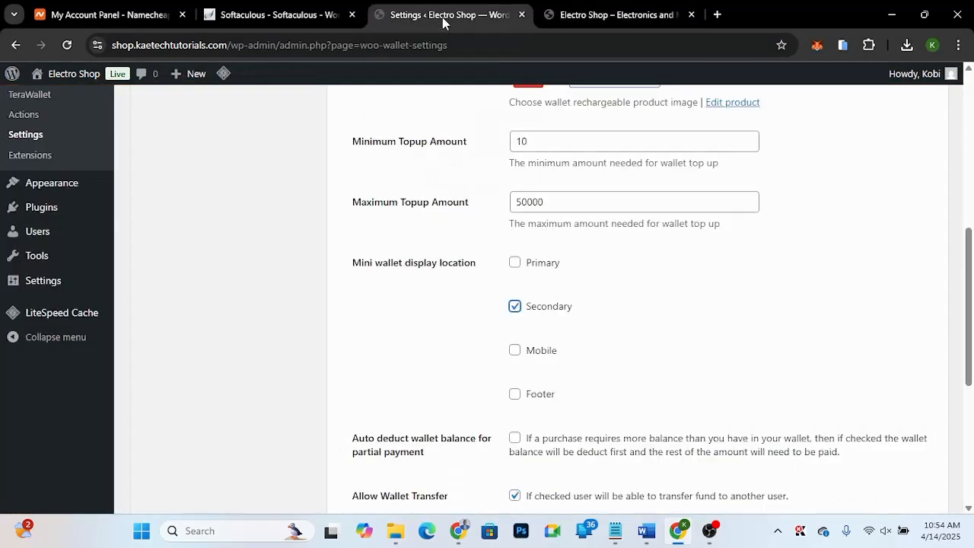
Select Primary and deselect Secondary as the mini wallet display location
click(514, 262)
click(514, 306)
scroll(669, 350, down, 2)
scroll(645, 330, up, 1)
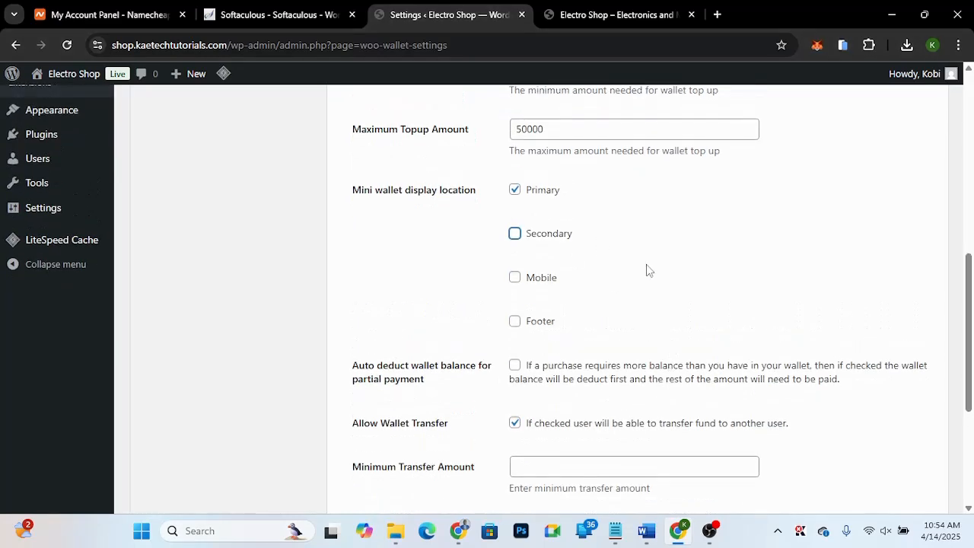
Enable automatic wallet balance deduction for partial payments, disable Allow Wallet Transfer, and save the General settings
scroll(683, 308, down, 2)
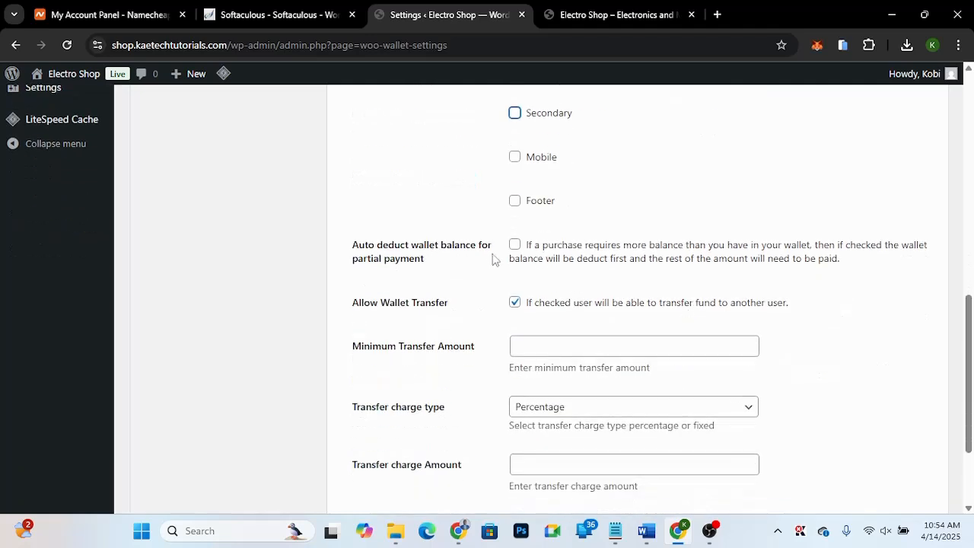
click(515, 245)
scroll(525, 317, down, 1)
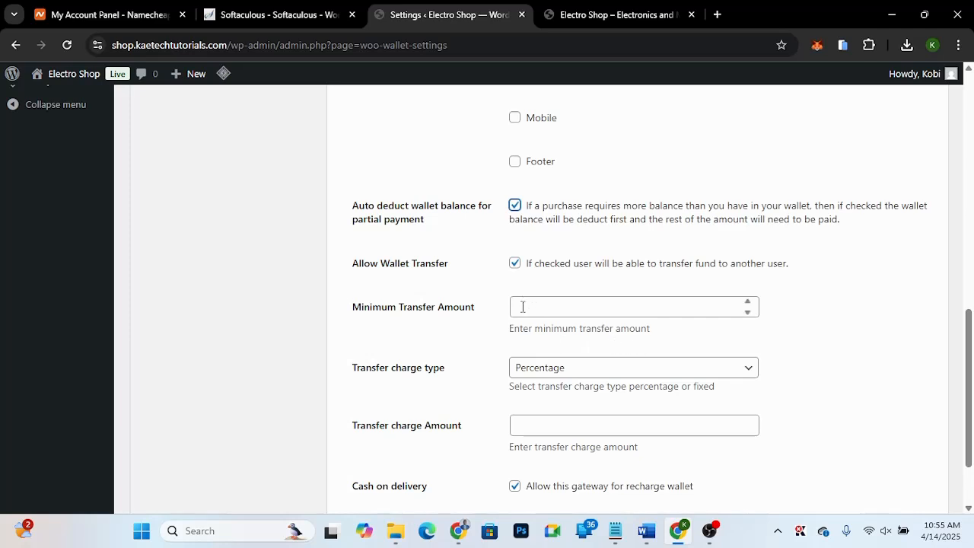
click(515, 262)
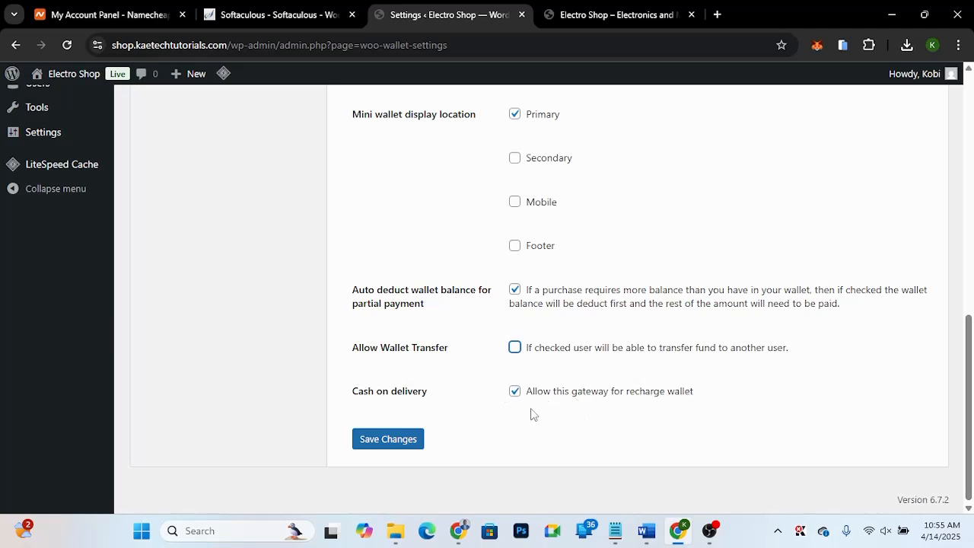
click(398, 440)
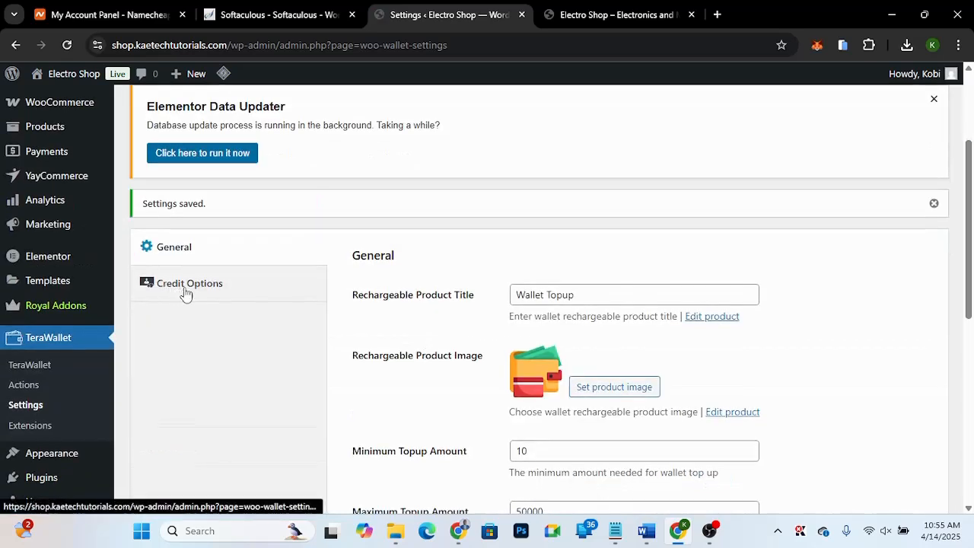
Open the wallet's Credit Options and enable the cashback reward program for the store
click(190, 298)
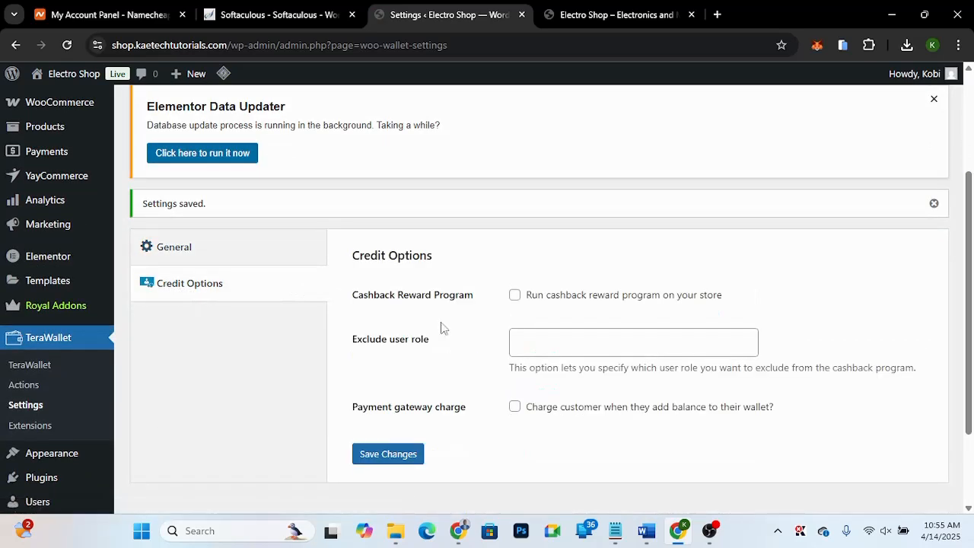
scroll(415, 378, down, 1)
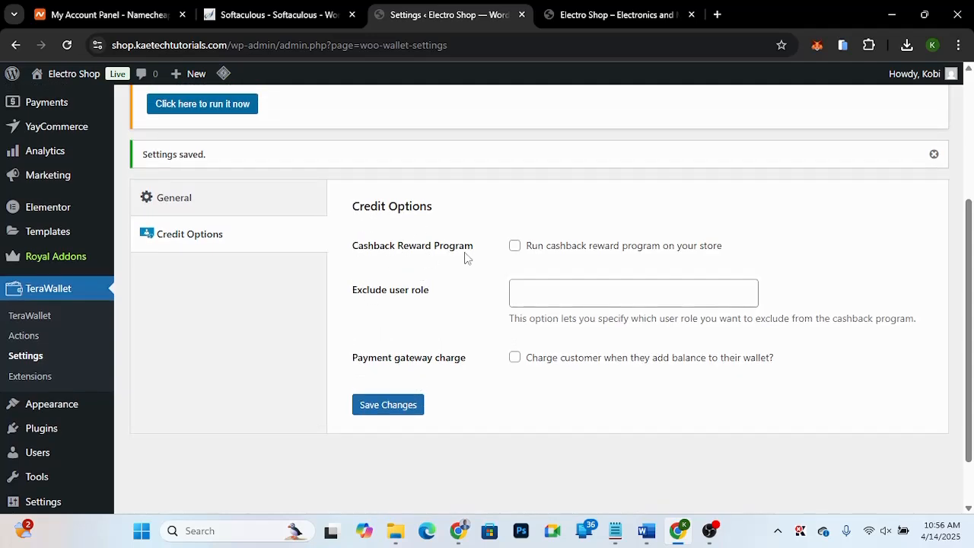
click(514, 246)
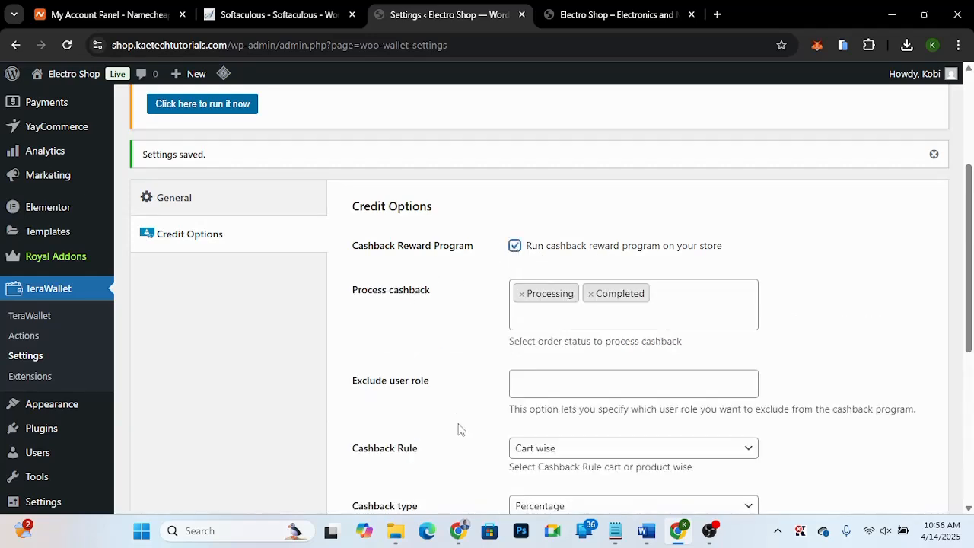
scroll(459, 428, down, 3)
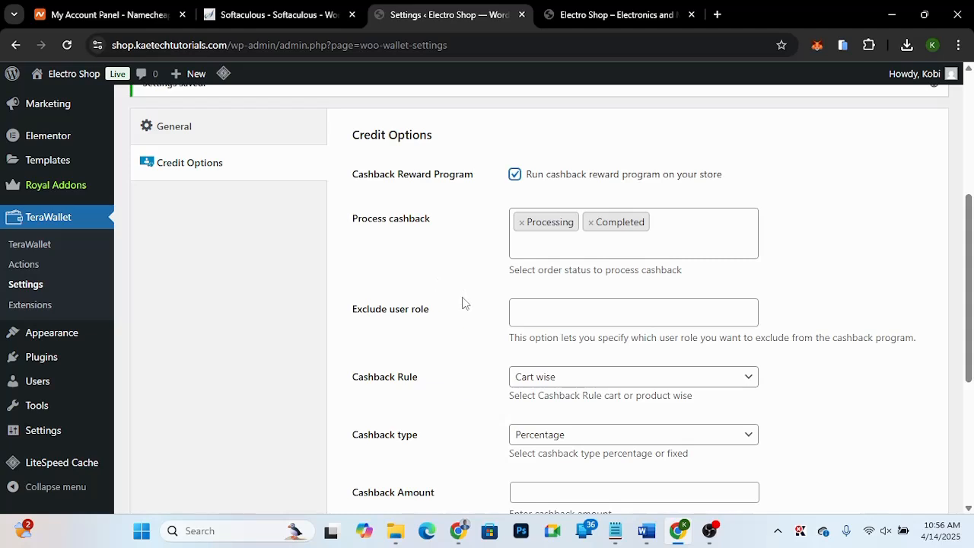
scroll(449, 328, down, 1)
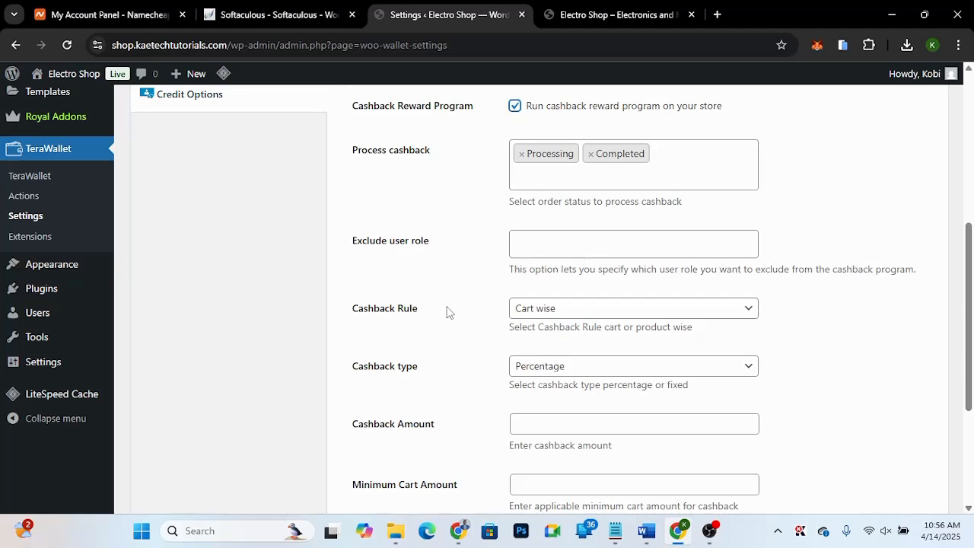
scroll(448, 312, down, 1)
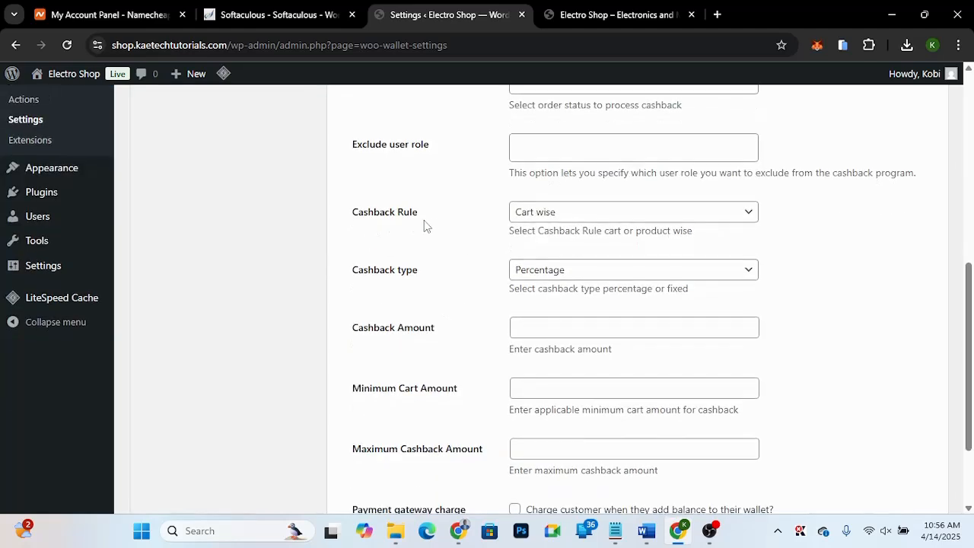
Choose Cart wise as the cashback rule and Percentage as the cashback type
click(572, 215)
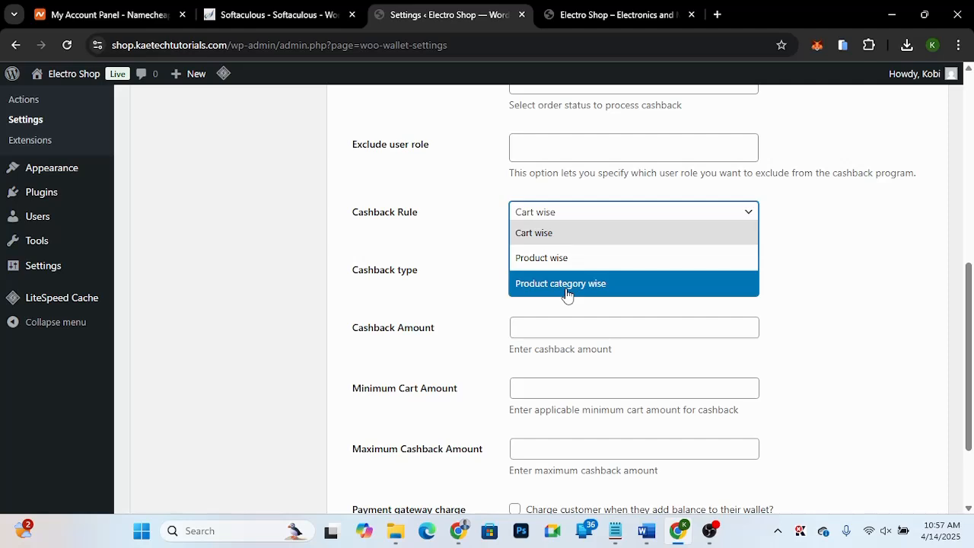
click(539, 232)
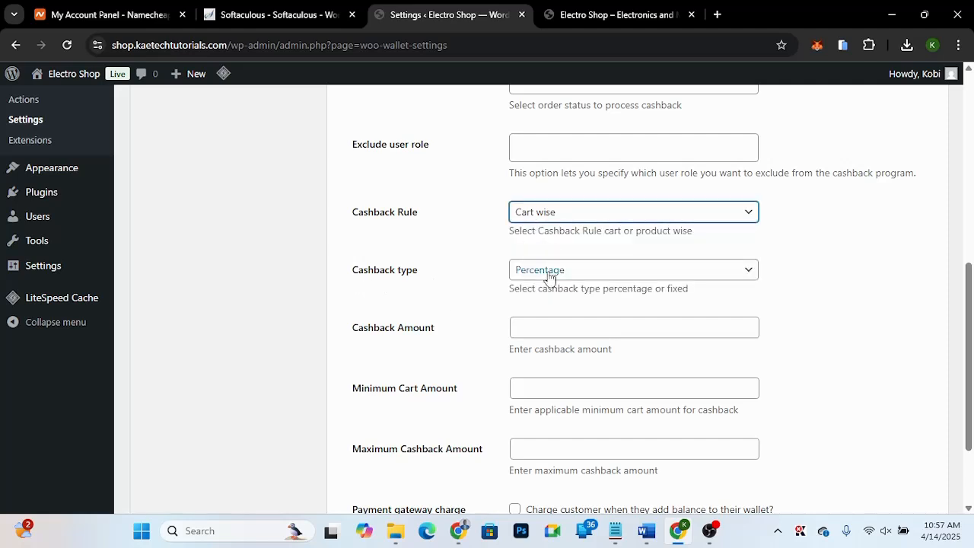
click(576, 270)
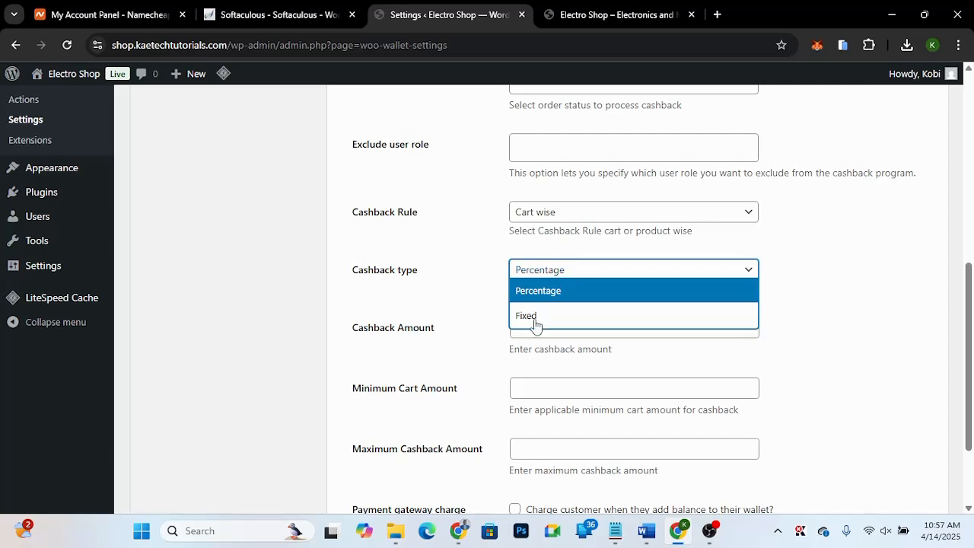
click(550, 294)
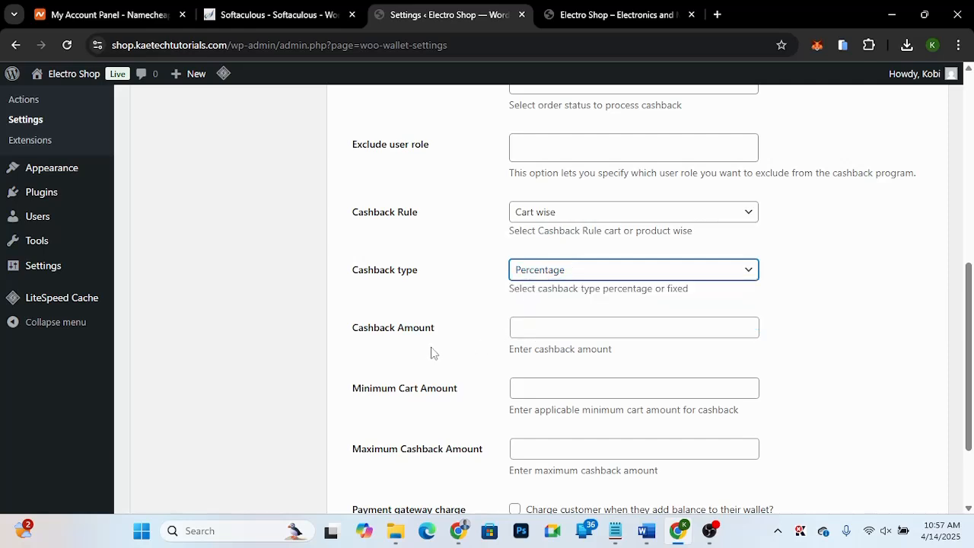
Look over the cashback amount fields and disable the cashback reward program
scroll(401, 350, down, 3)
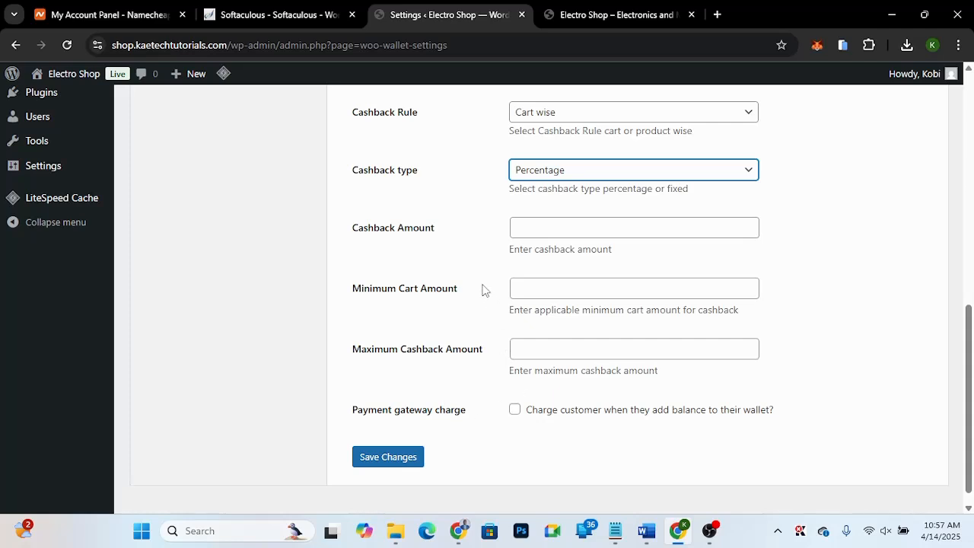
scroll(477, 308, up, 4)
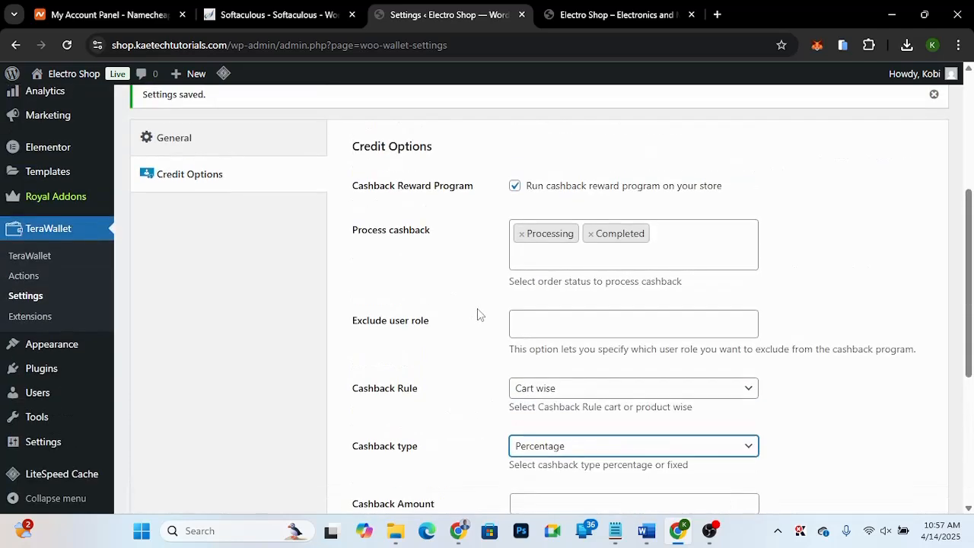
scroll(518, 272, up, 1)
click(515, 266)
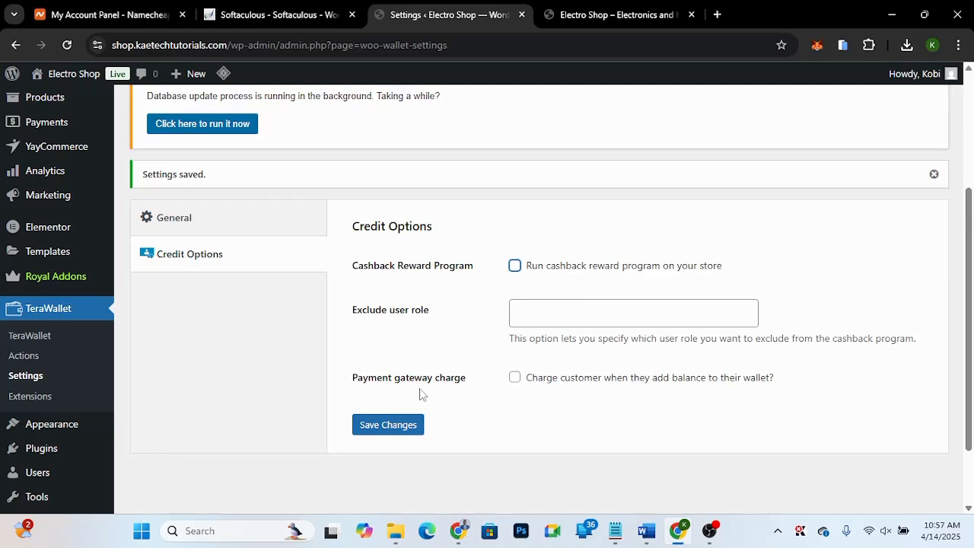
Enable the payment gateway charge for wallet top-ups, set the Cash on delivery charge to 1, and save the Credit Options
click(515, 378)
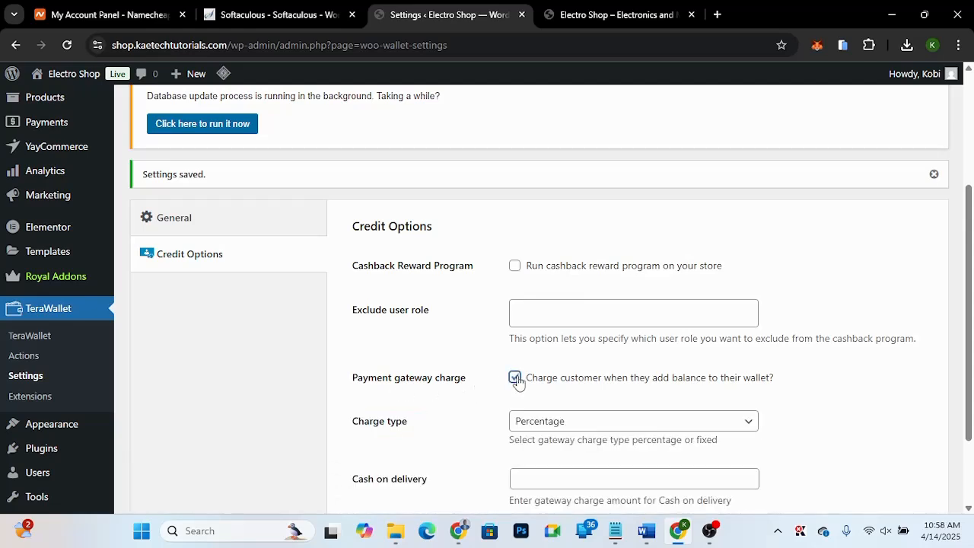
scroll(473, 428, down, 2)
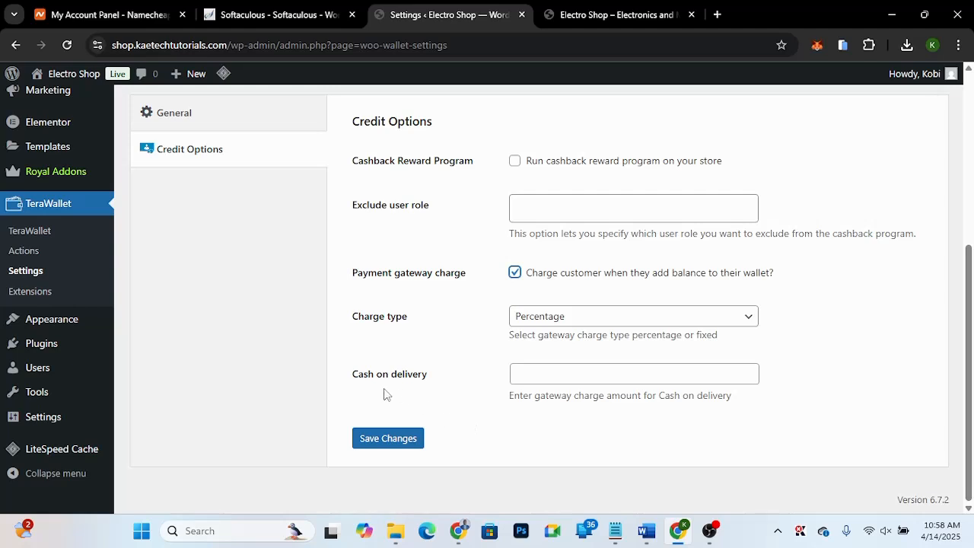
click(521, 379)
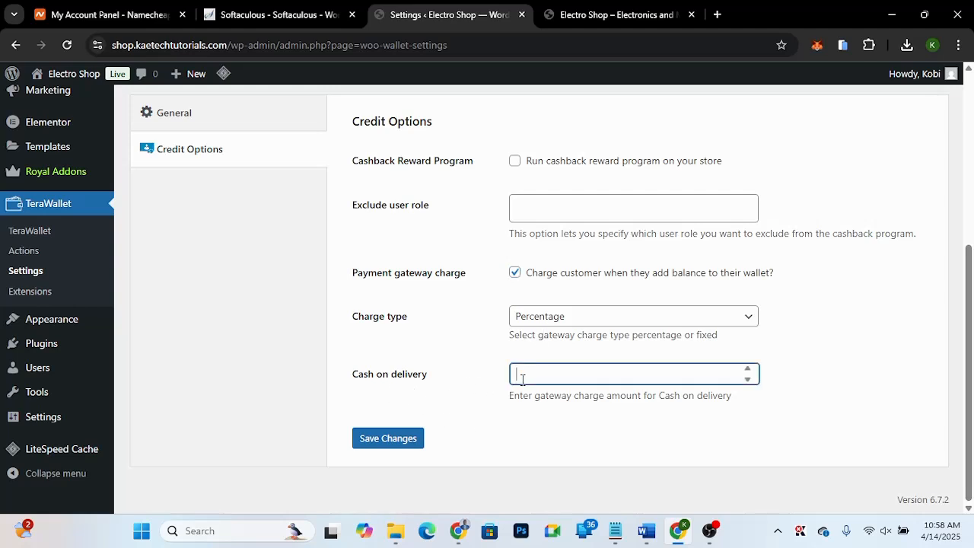
text(1)
click(474, 378)
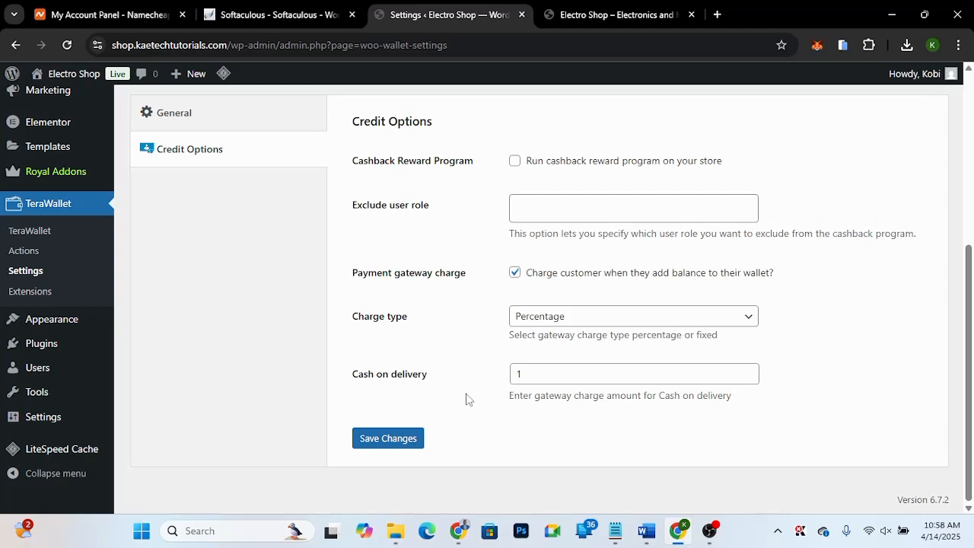
click(386, 440)
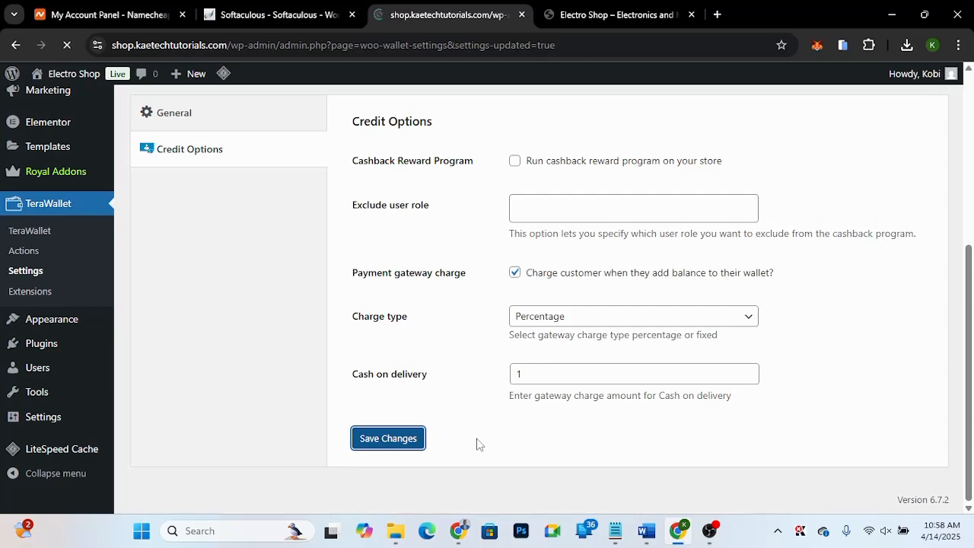
scroll(228, 411, down, 4)
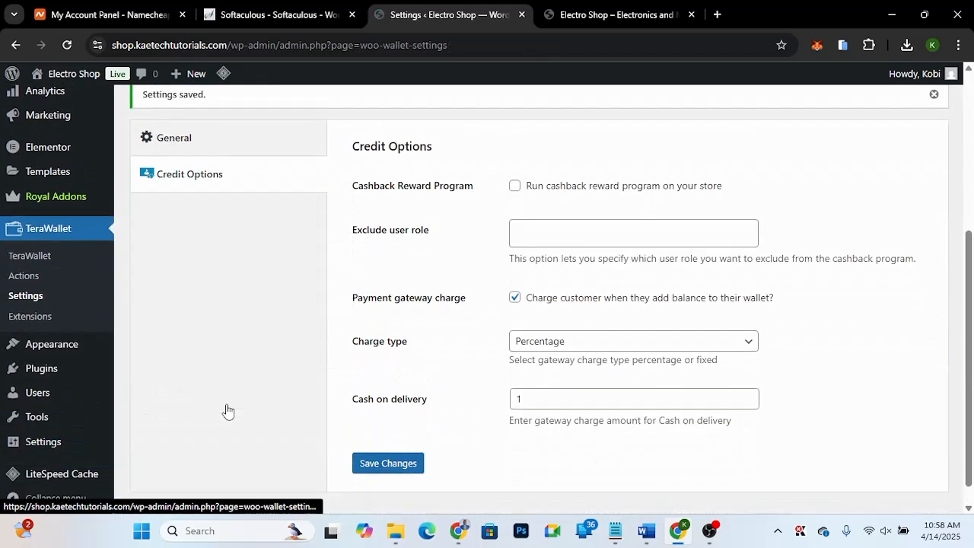
scroll(225, 408, up, 1)
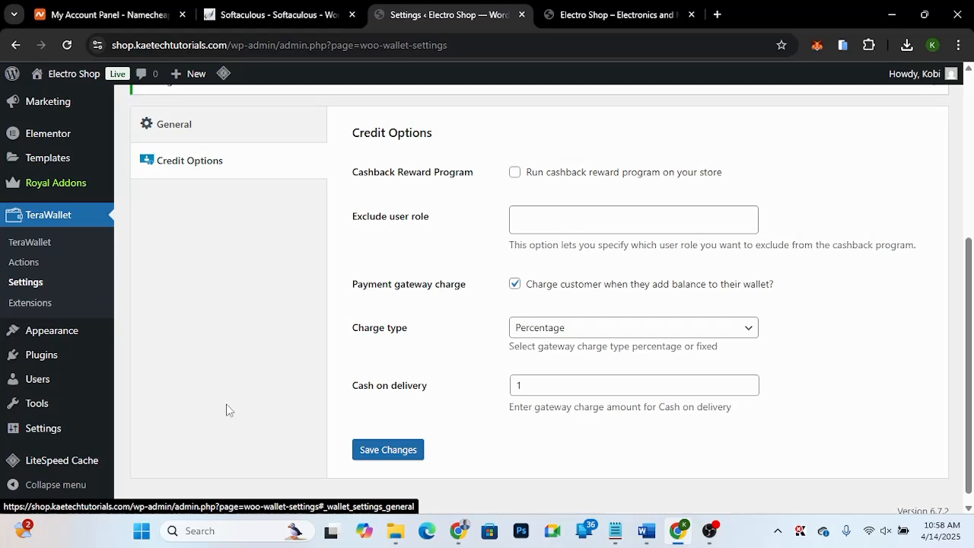
Open the users' wallet details, inspect the Credit and Debit types in the first user's balance editor, and close it without updating
click(27, 244)
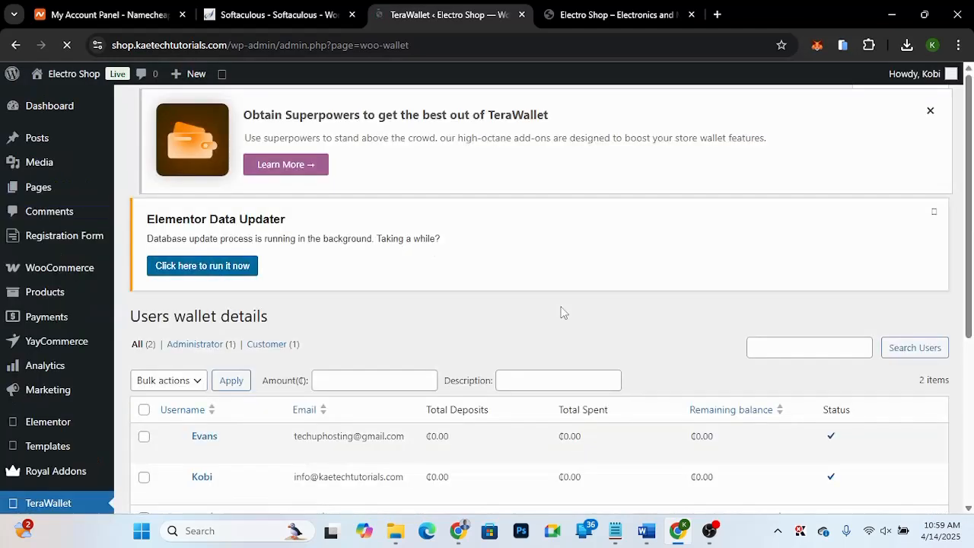
scroll(560, 310, down, 2)
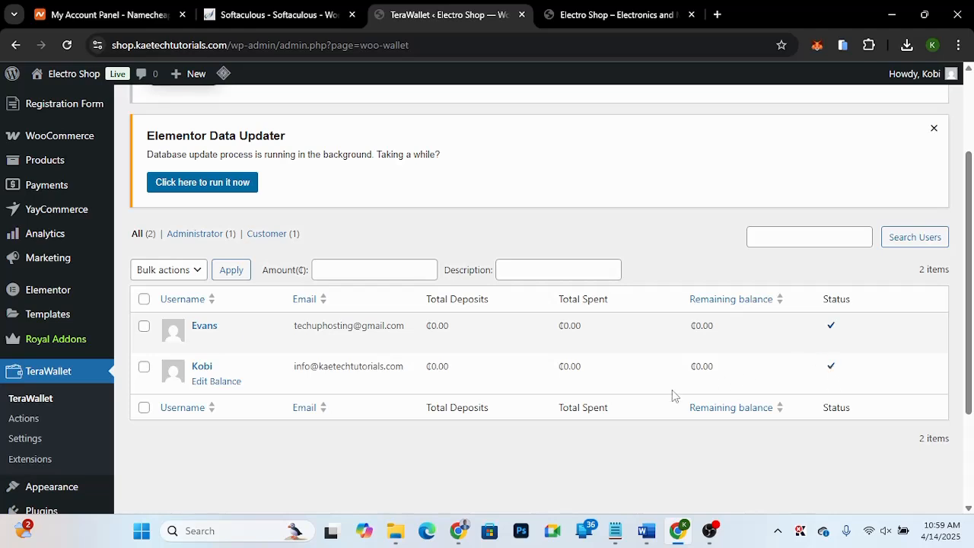
click(216, 341)
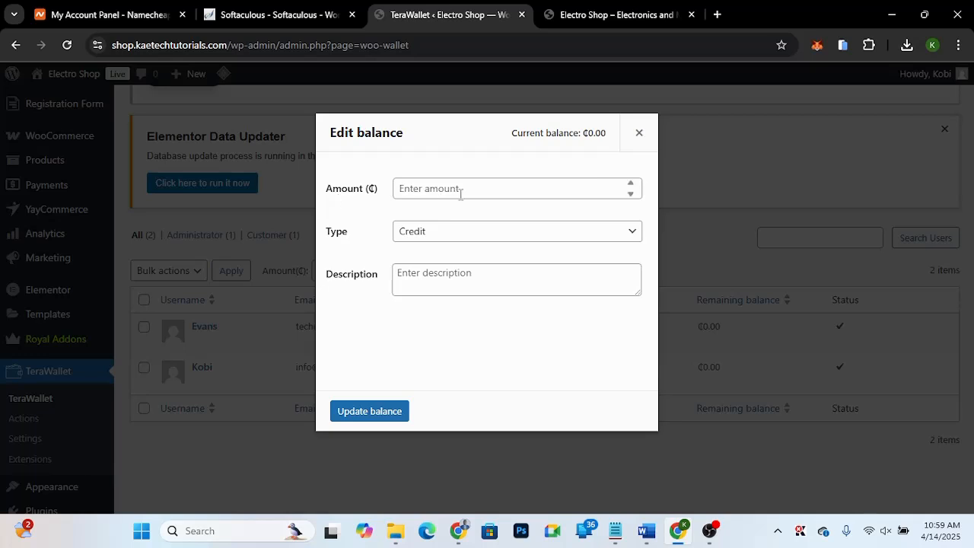
click(423, 236)
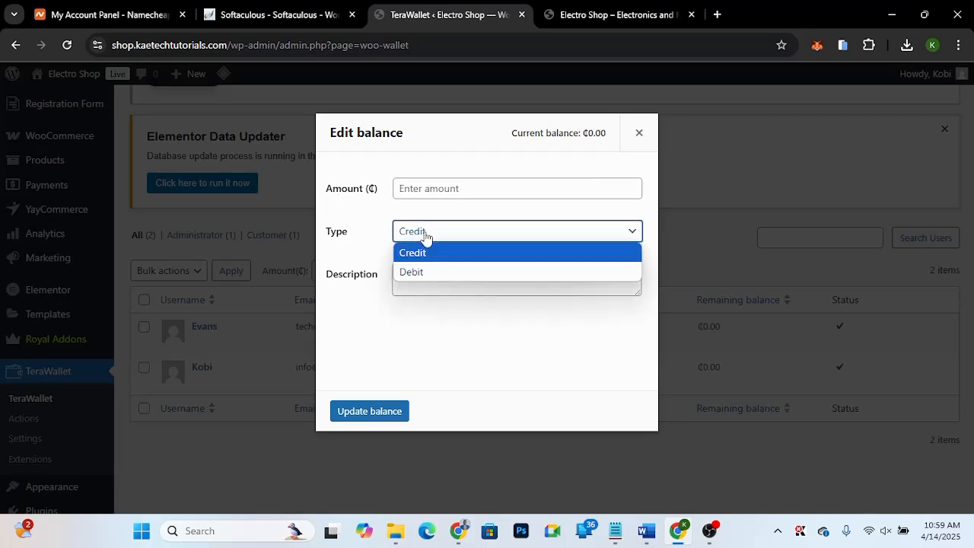
click(423, 254)
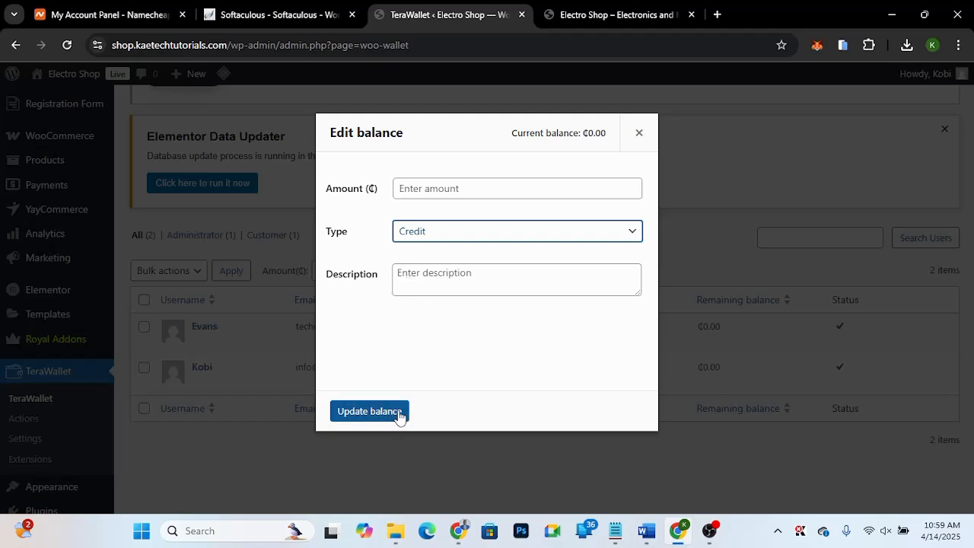
click(639, 133)
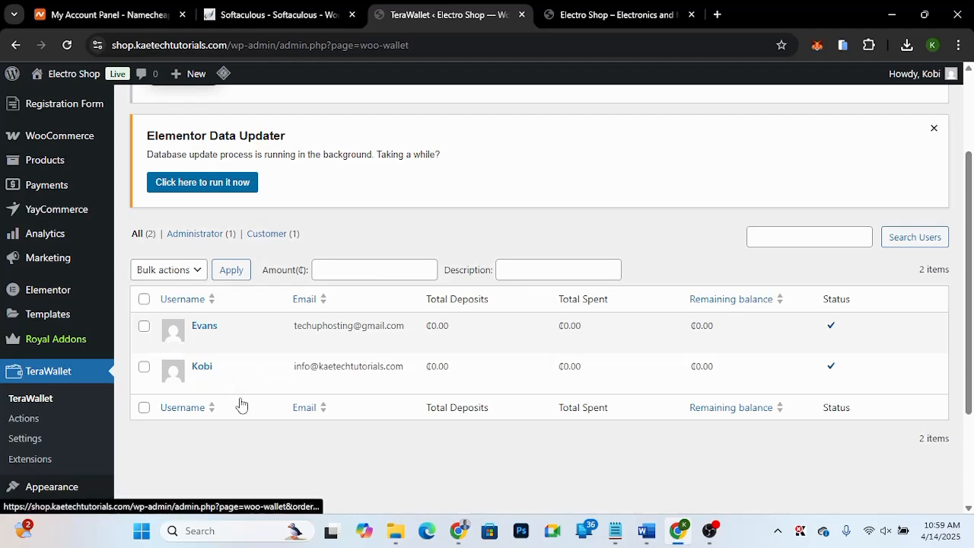
scroll(239, 404, down, 1)
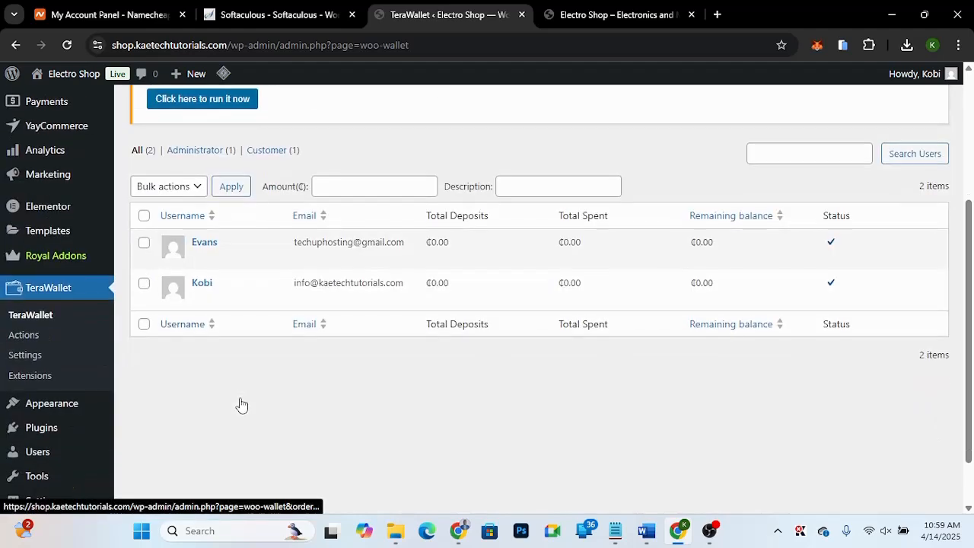
Review the New user registration setup among the wallet actions and return to the actions list
click(23, 334)
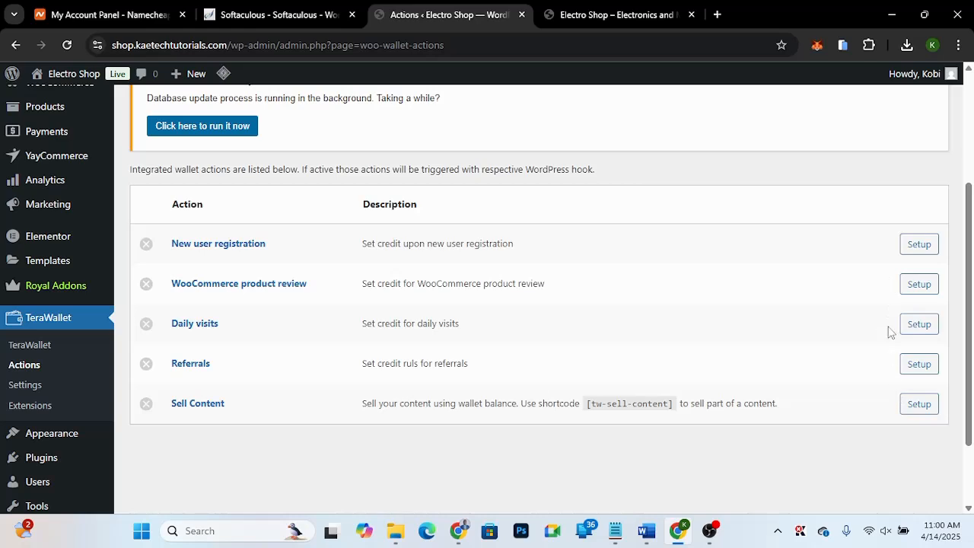
click(916, 245)
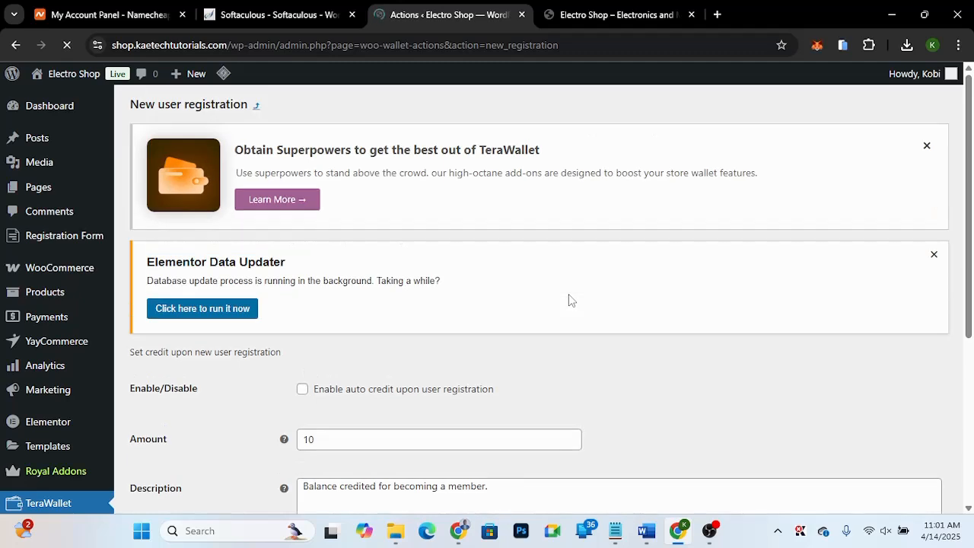
scroll(568, 299, down, 2)
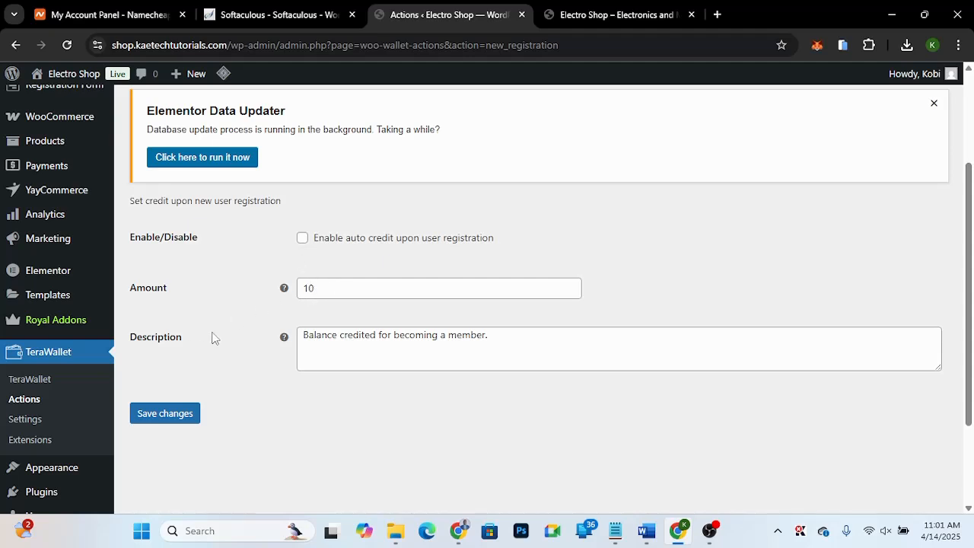
click(23, 399)
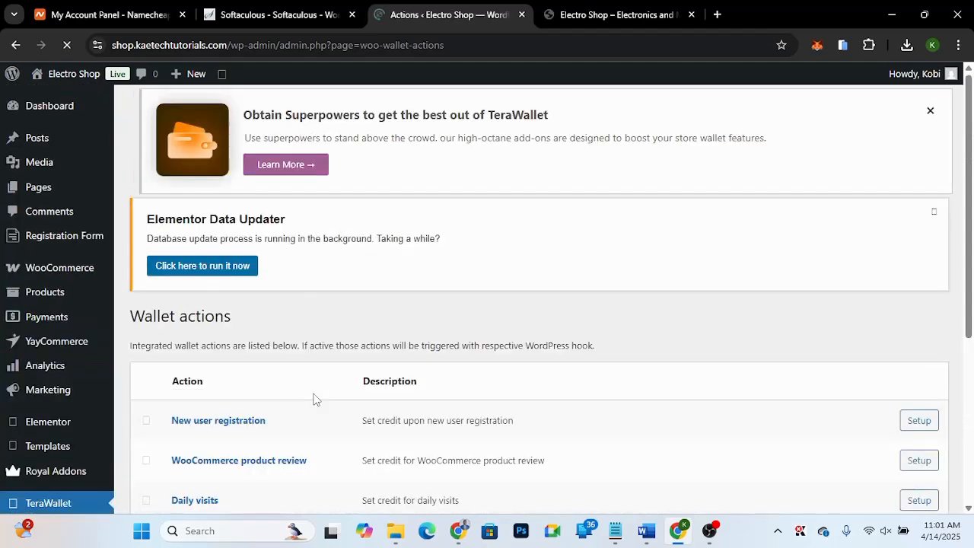
Review the WooCommerce product review credit setup and return to the wallet actions list
scroll(316, 399, down, 3)
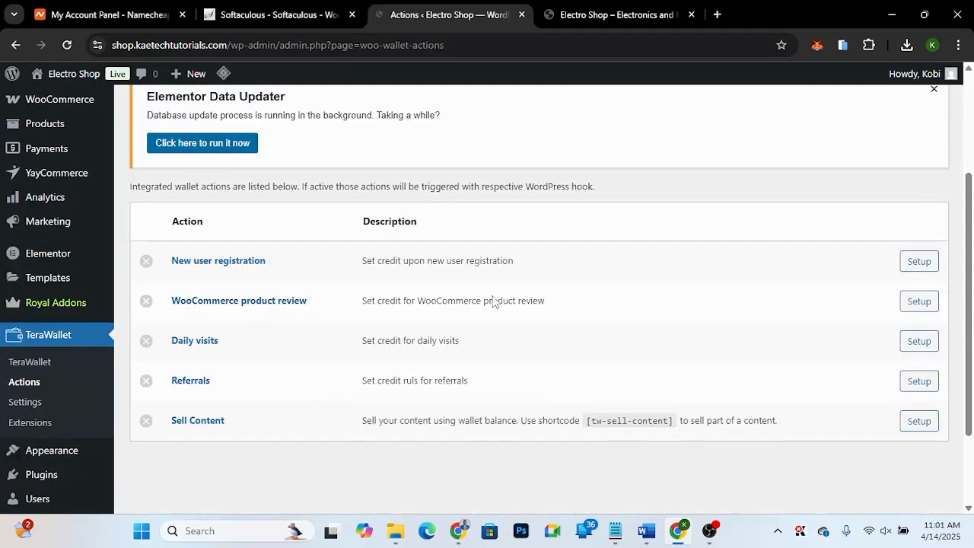
click(920, 307)
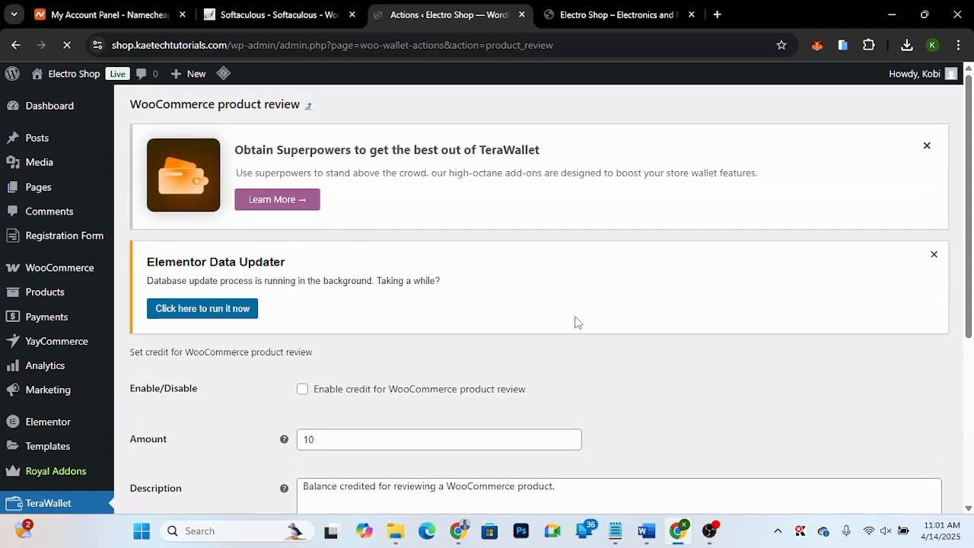
scroll(575, 322, down, 3)
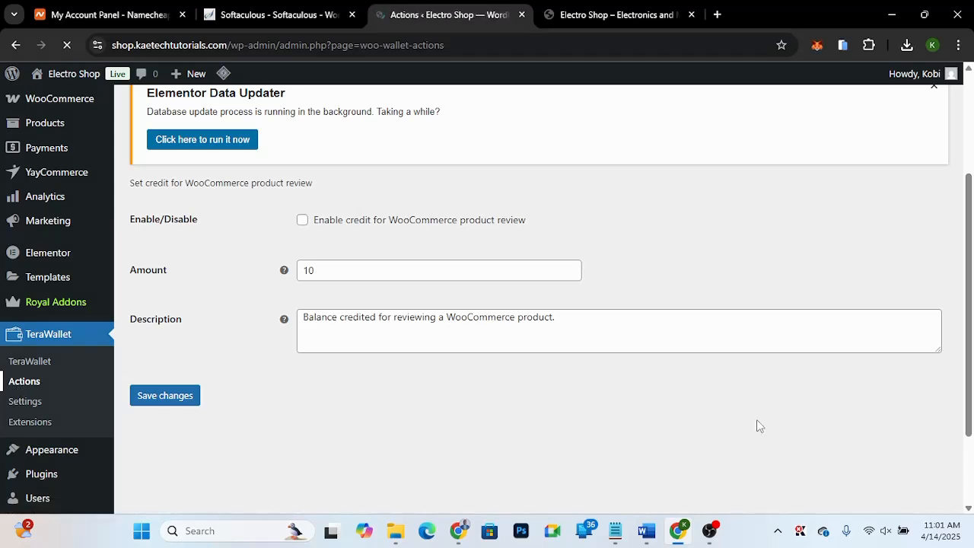
scroll(465, 332, down, 3)
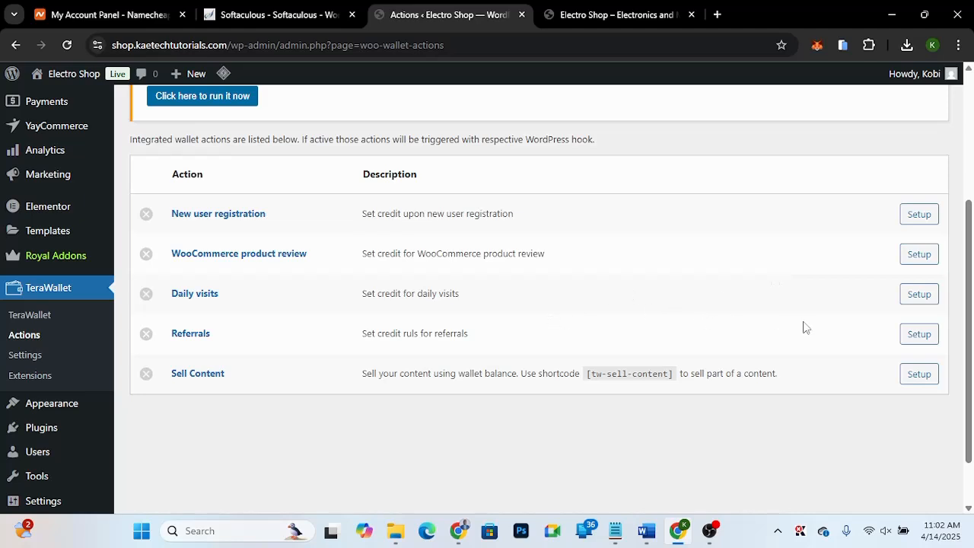
Review the Daily visits credit setup among the wallet actions and return to the actions list
click(924, 301)
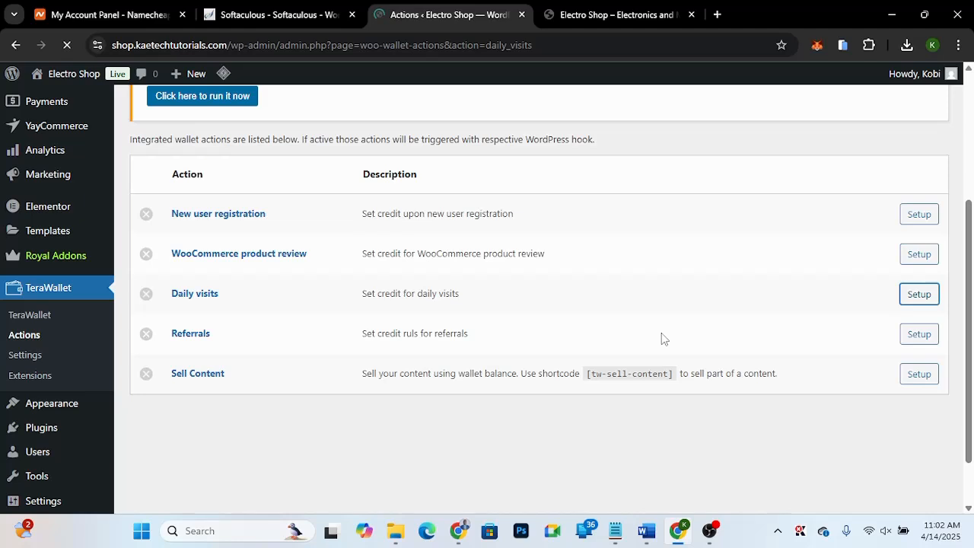
scroll(661, 339, down, 3)
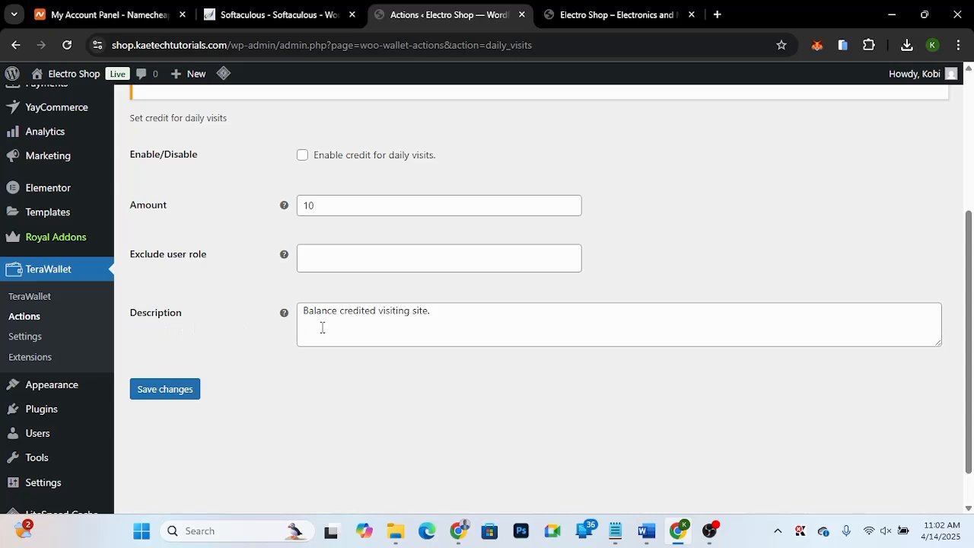
click(25, 317)
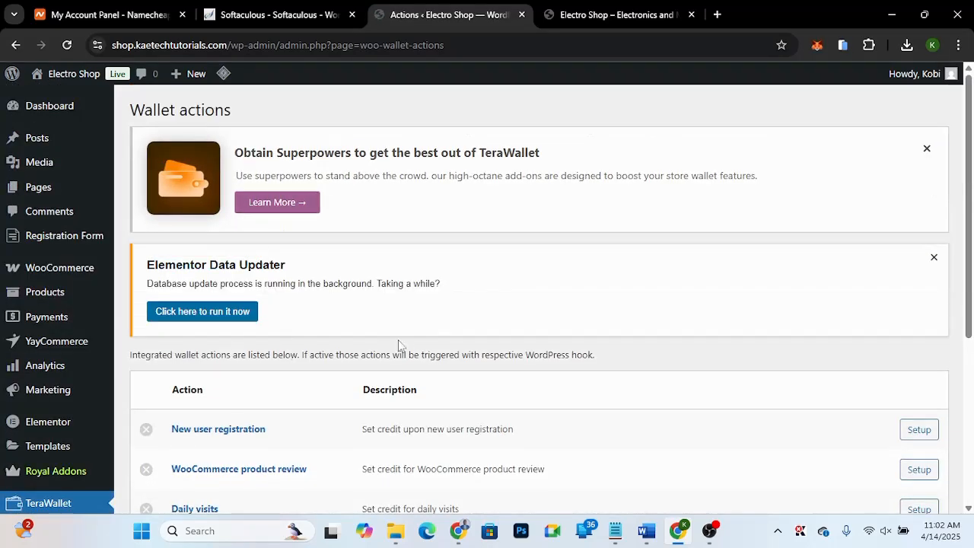
Open the Referrals action setup and examine its Referring Visitors, Referring Signups and Referral Links settings
scroll(397, 343, down, 5)
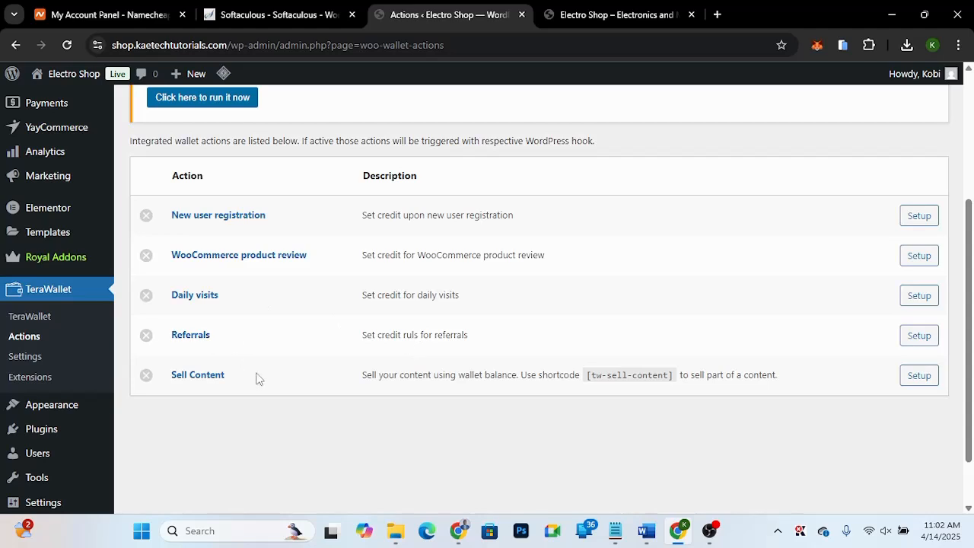
click(921, 337)
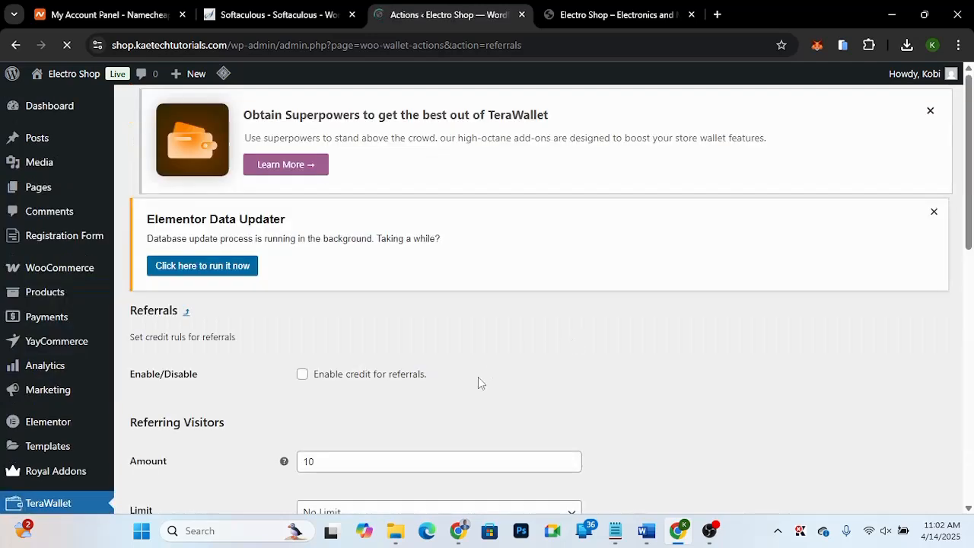
scroll(465, 401, down, 3)
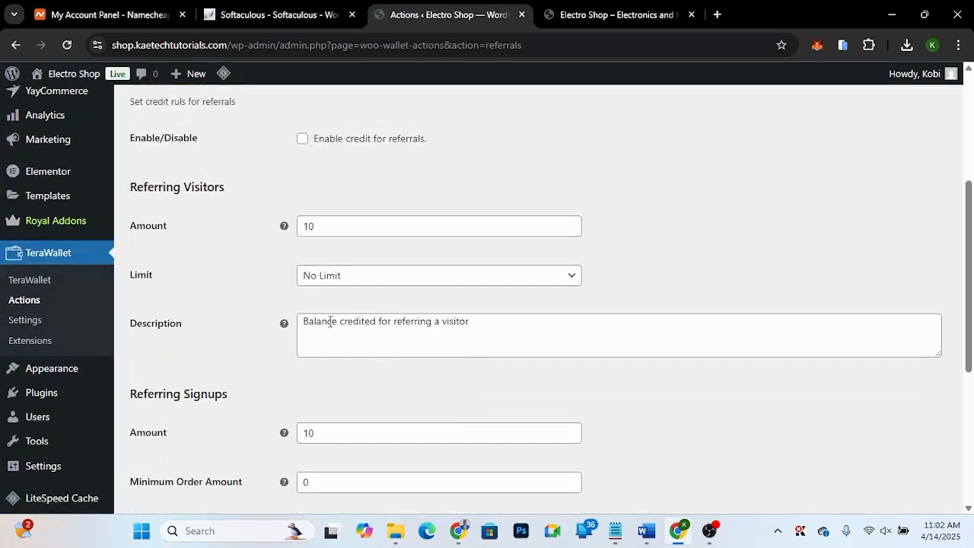
scroll(228, 288, up, 2)
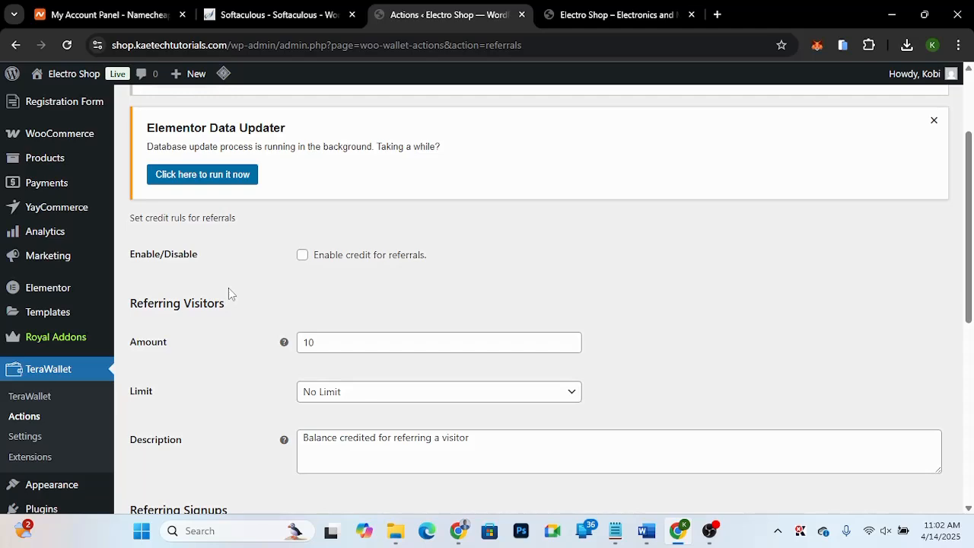
scroll(229, 363, down, 2)
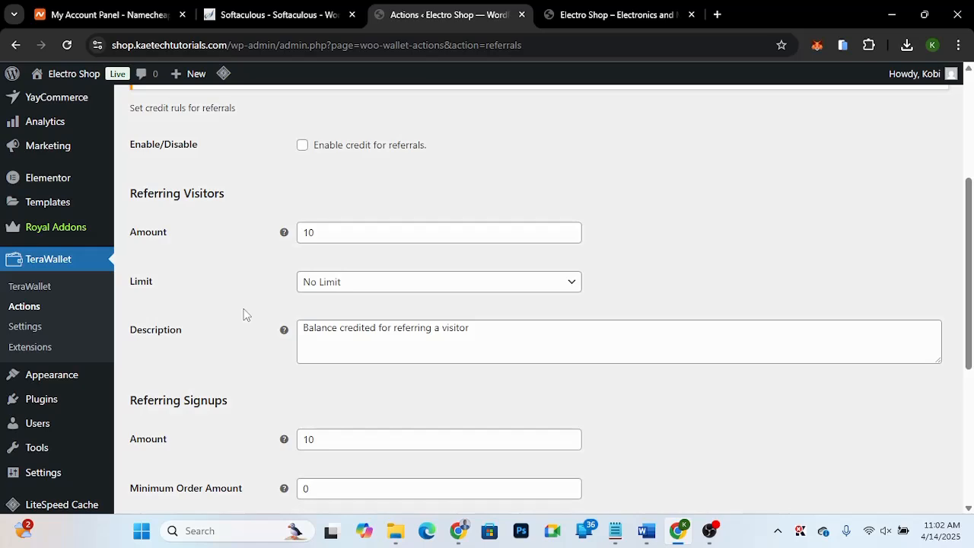
scroll(245, 315, down, 3)
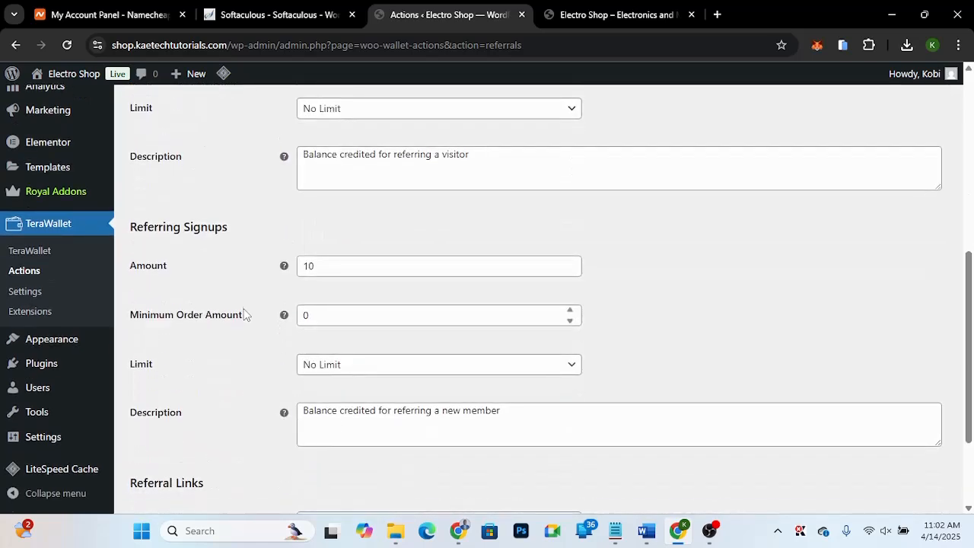
scroll(244, 313, down, 1)
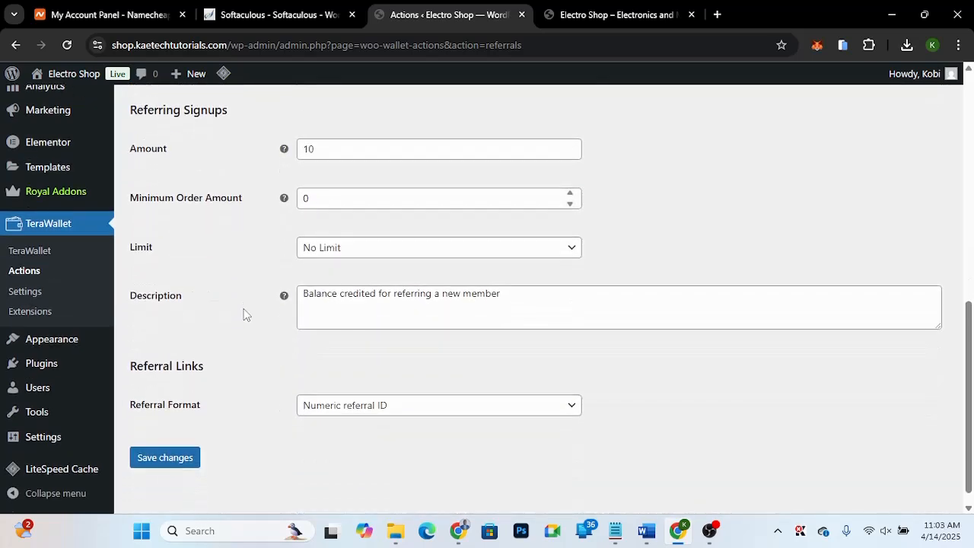
scroll(231, 126, up, 4)
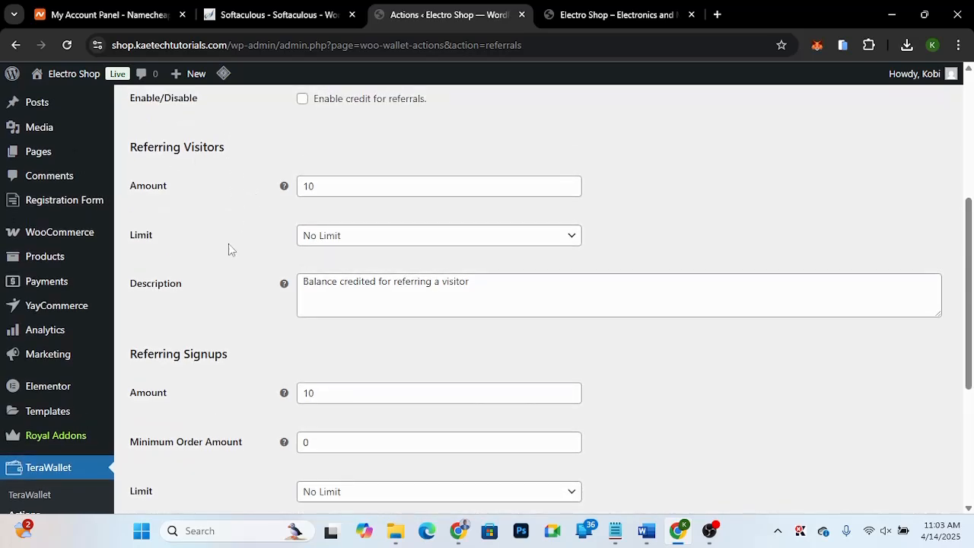
scroll(223, 297, down, 3)
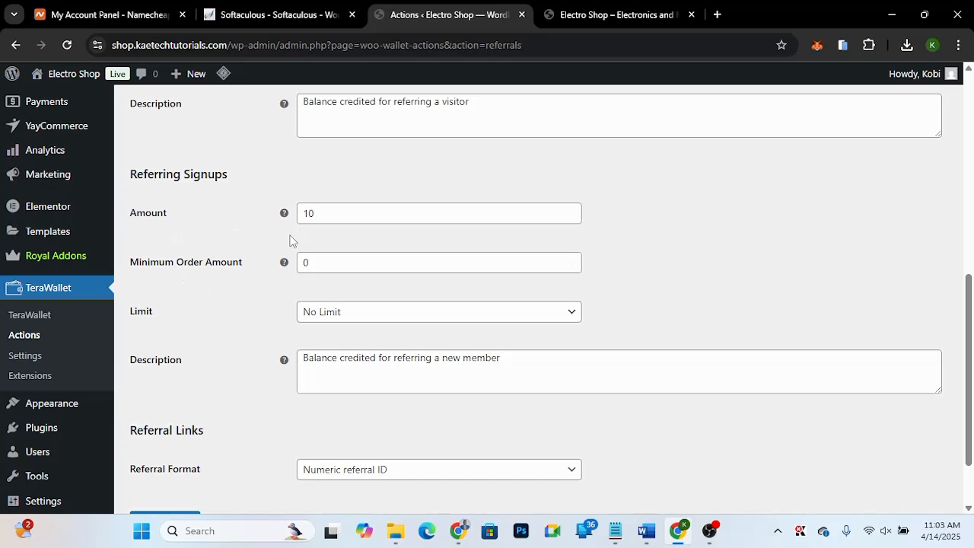
scroll(195, 346, down, 2)
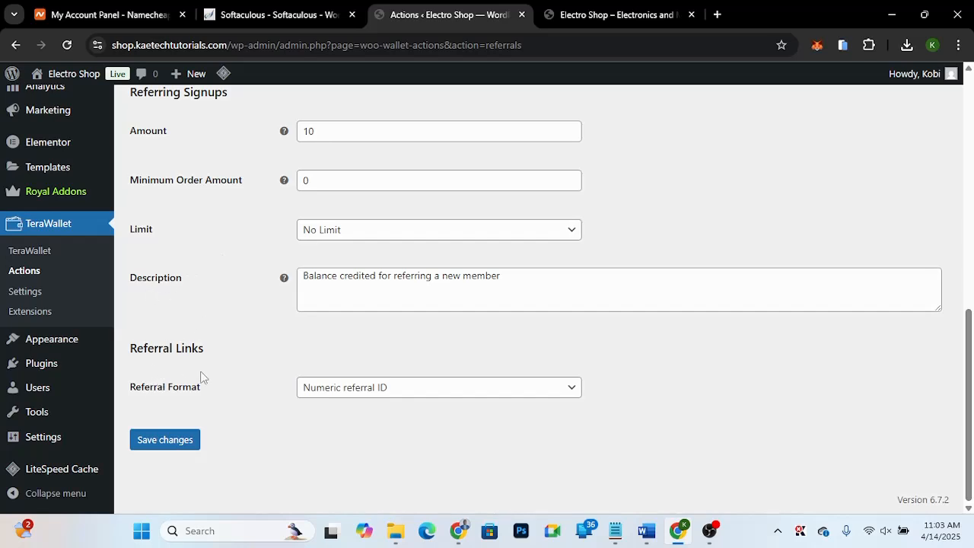
Inspect the available Referral Format options without changing the selection, and look over the referral settings again
click(350, 386)
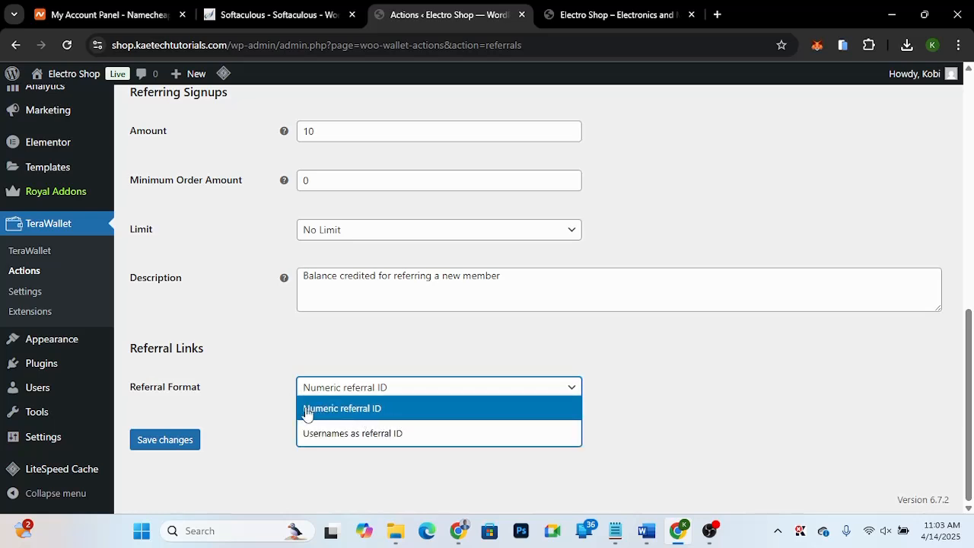
click(272, 392)
scroll(238, 304, up, 3)
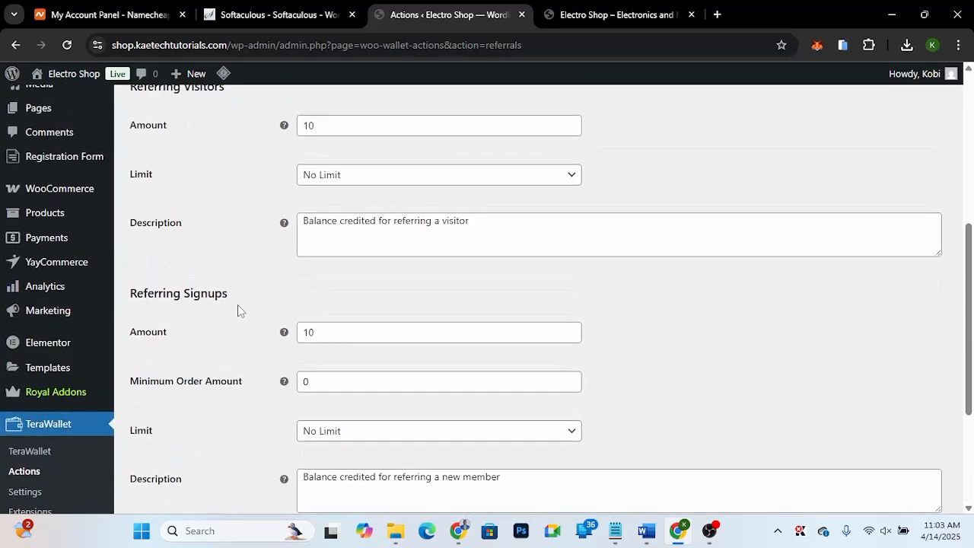
scroll(237, 305, up, 1)
scroll(237, 305, down, 2)
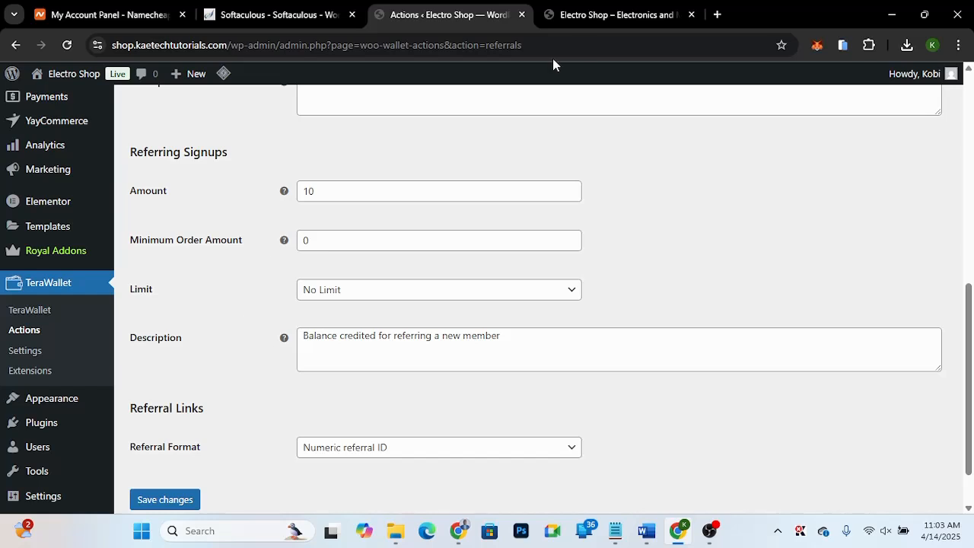
Reload the storefront homepage to check the wallet balance in its header, and return to the Referrals setup
click(566, 15)
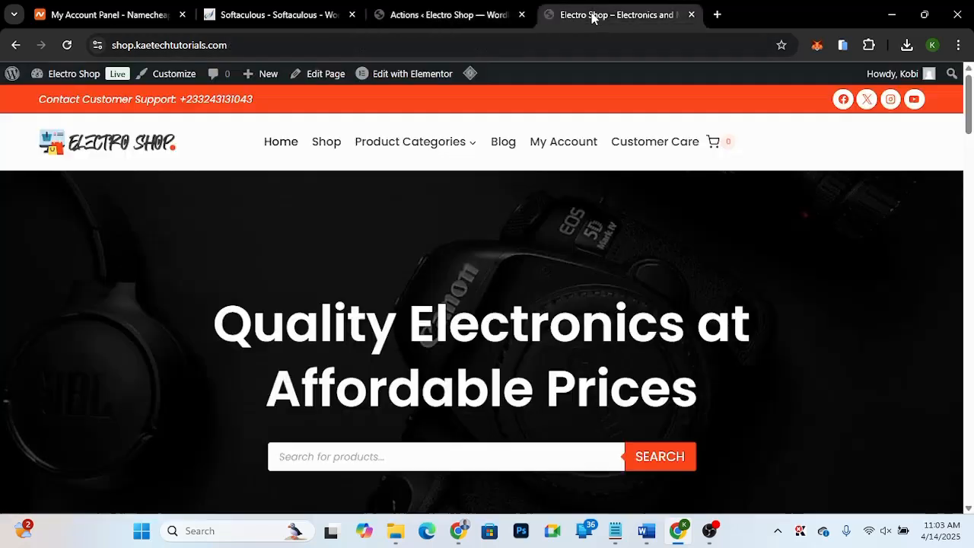
click(65, 45)
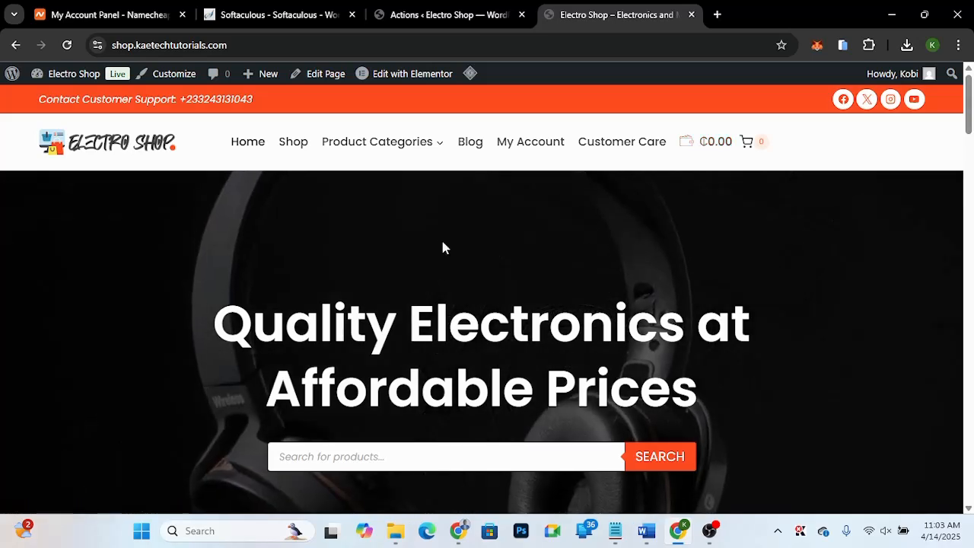
click(423, 18)
scroll(149, 352, down, 1)
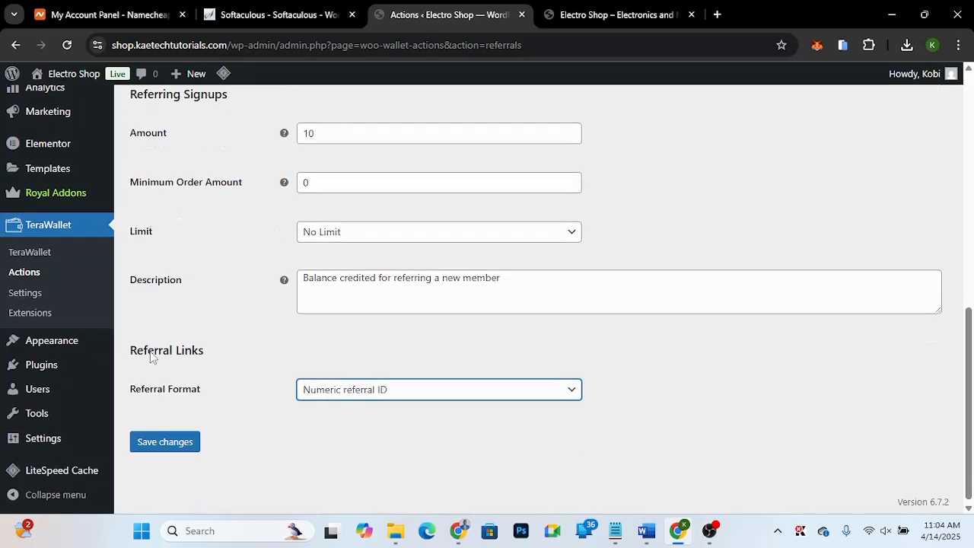
Credit 5000 to the second user's wallet with the description "Top Up" and check the updated users' wallet list
click(31, 254)
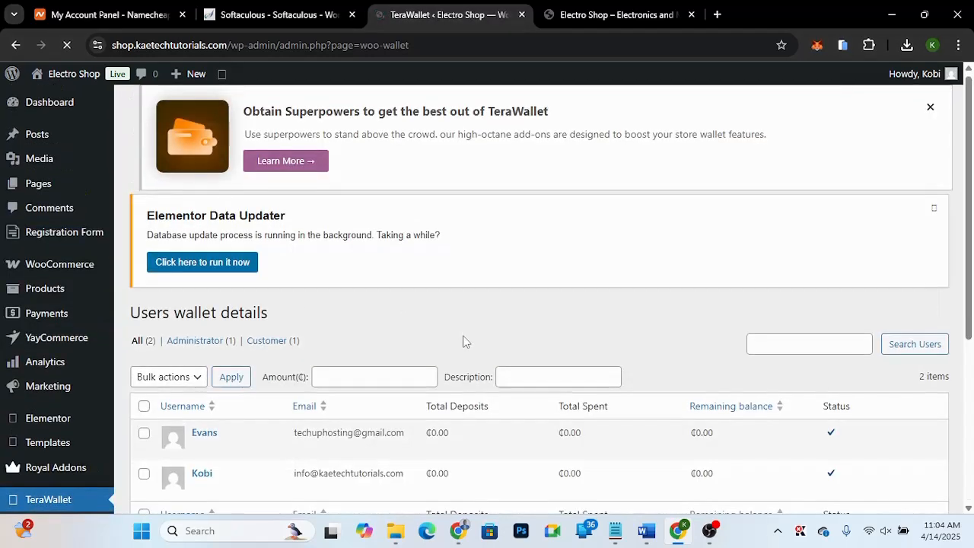
scroll(462, 343, down, 2)
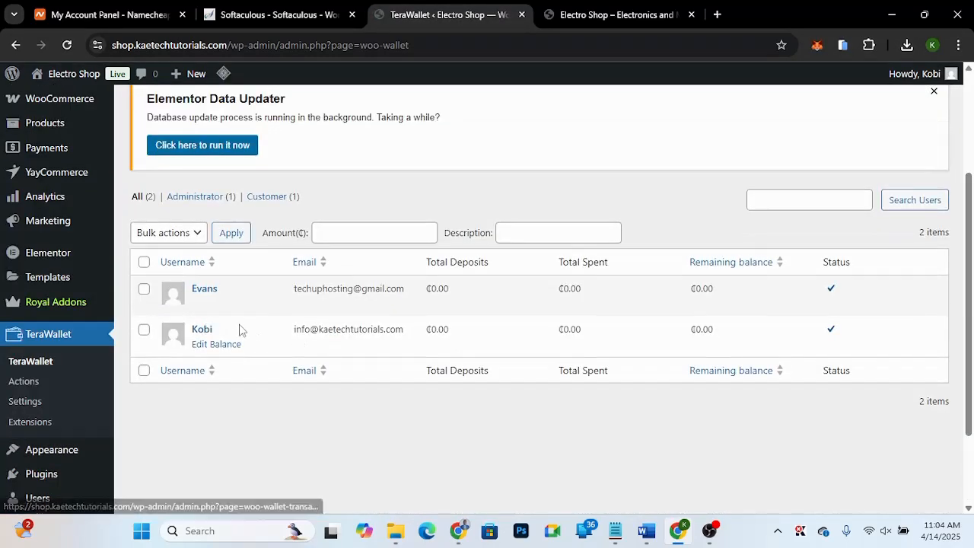
click(200, 346)
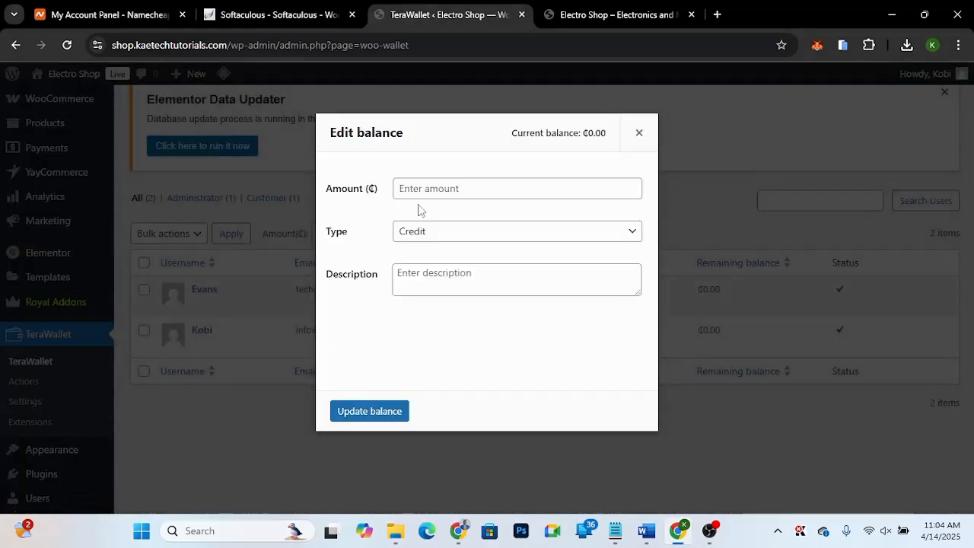
click(435, 188)
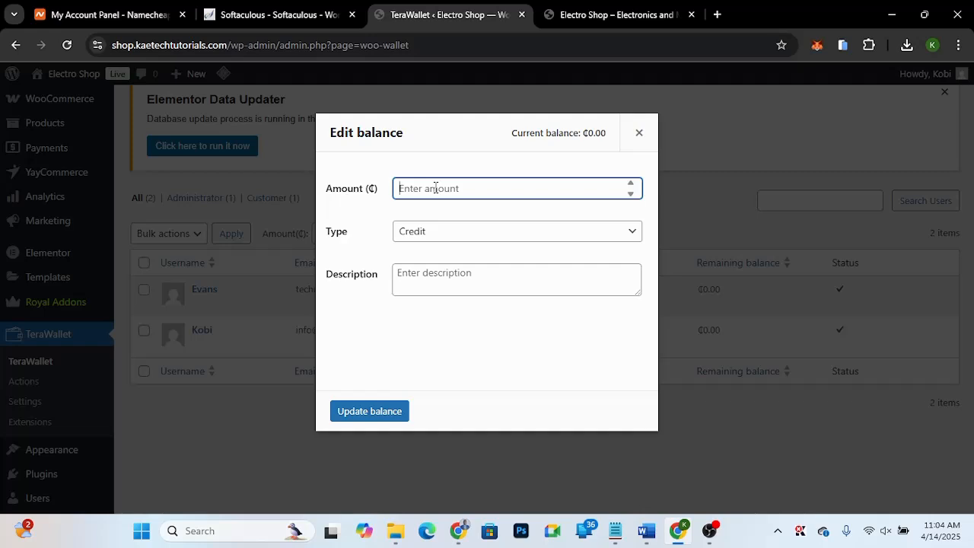
text(5000)
click(408, 274)
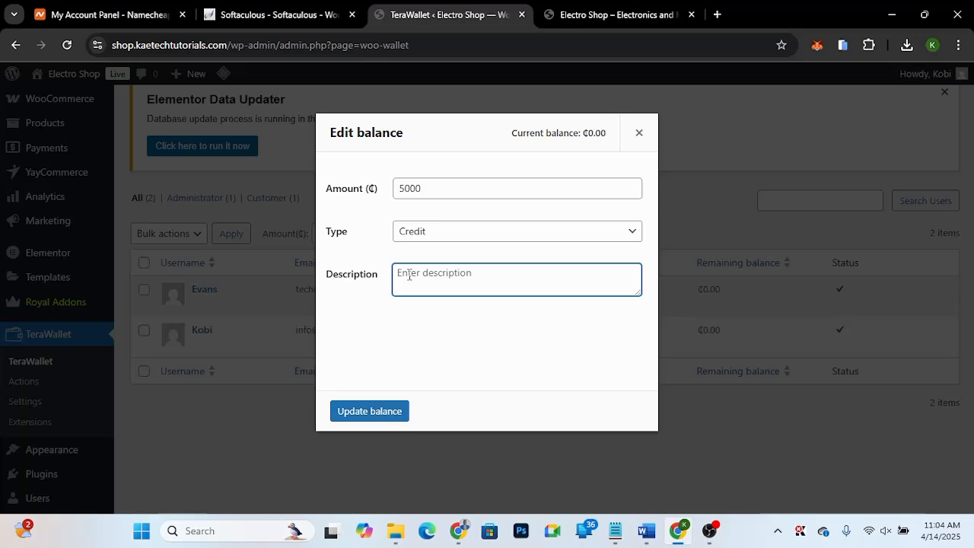
text(Top Up)
click(366, 415)
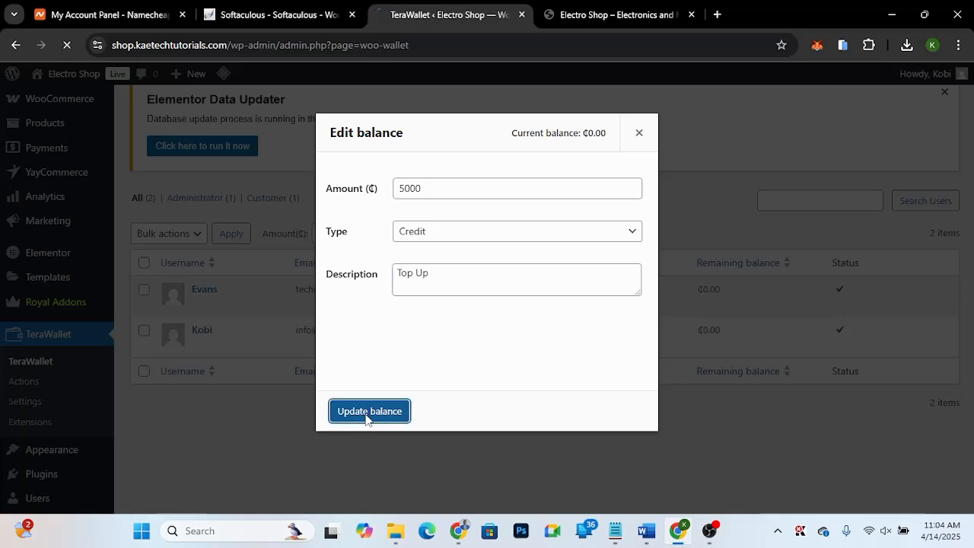
scroll(523, 305, down, 2)
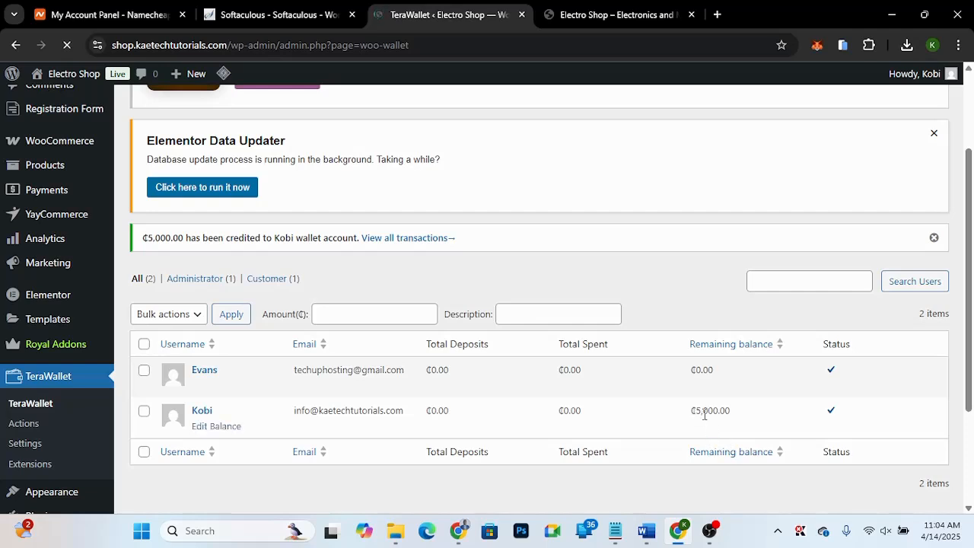
Reload the storefront homepage and purge all of the site's caches to refresh the header wallet balance
click(613, 13)
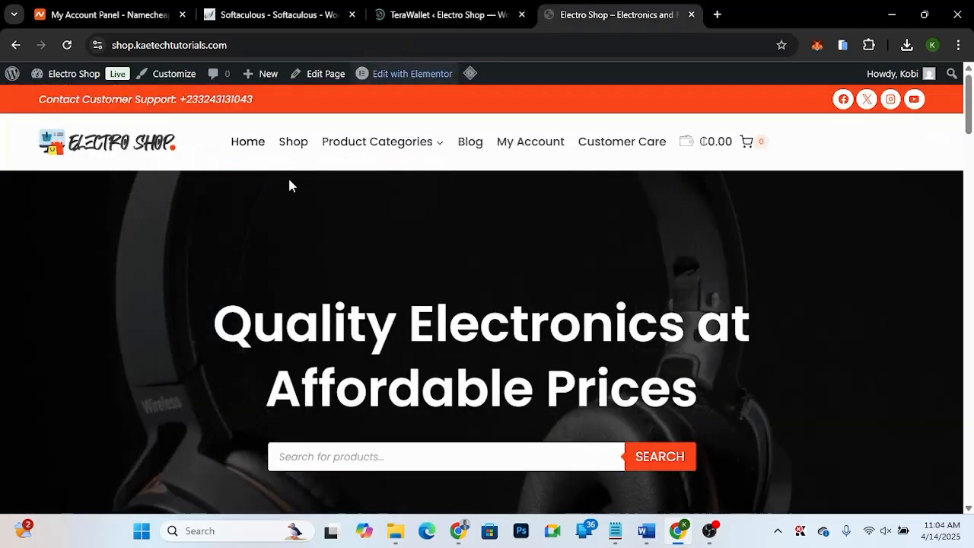
click(67, 45)
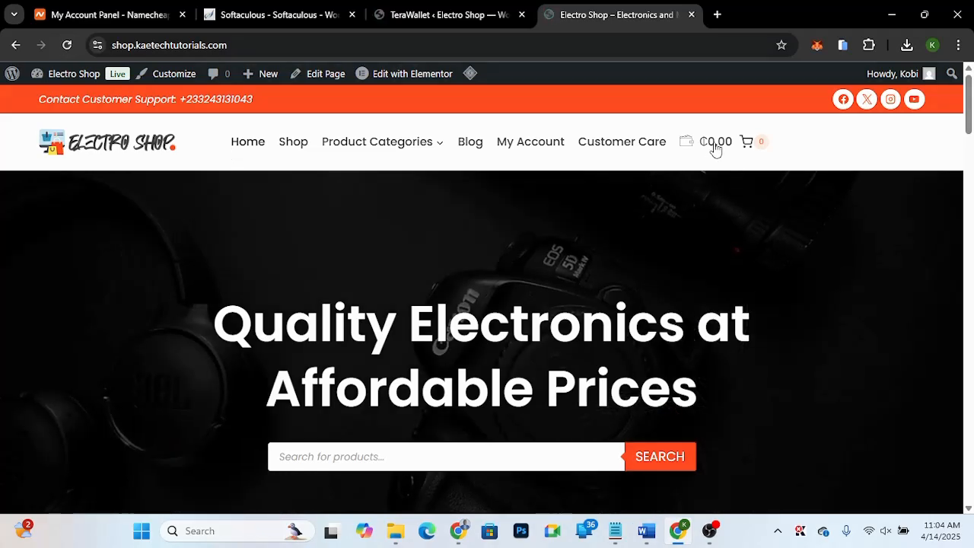
mouse_move(469, 76)
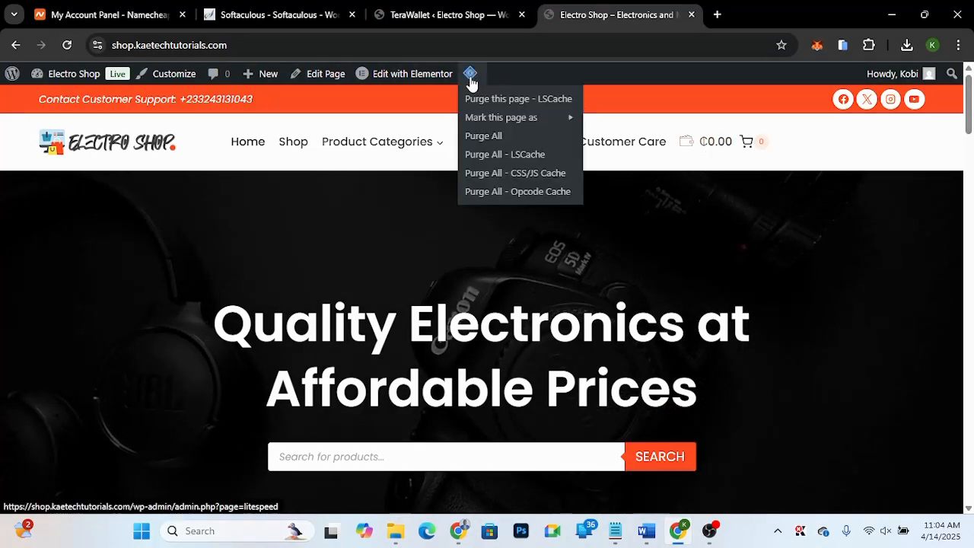
click(487, 145)
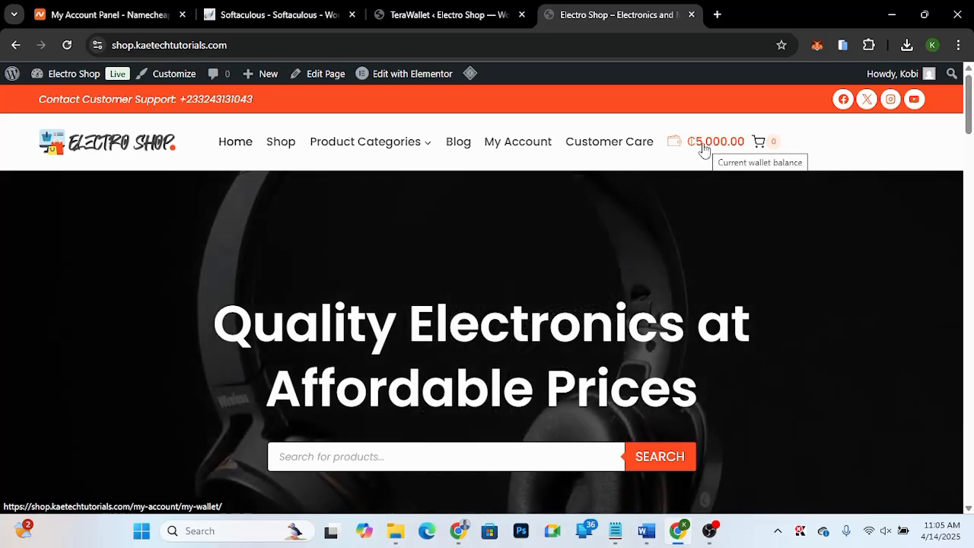
Open My Wallet from the storefront account dashboard and review the balance and the wallet transactions list
click(517, 143)
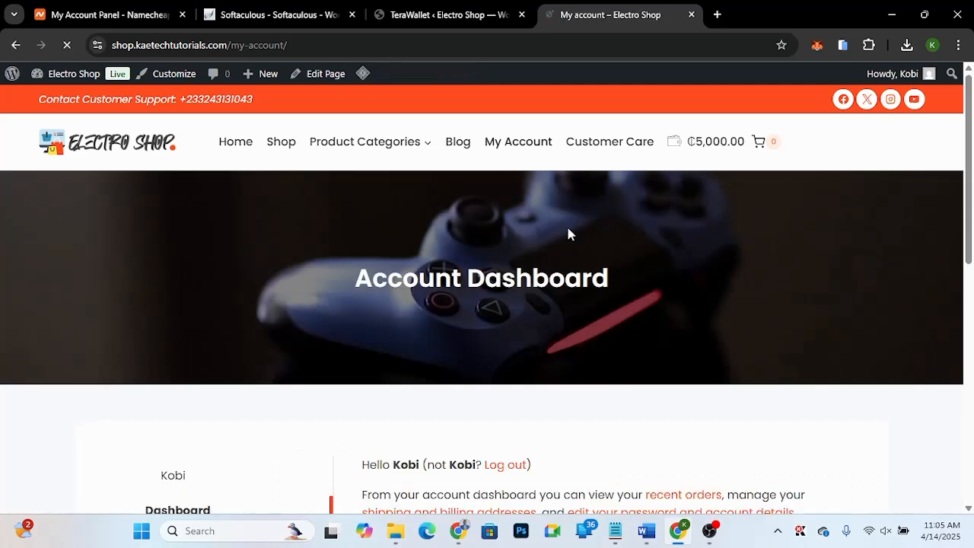
scroll(750, 332, down, 3)
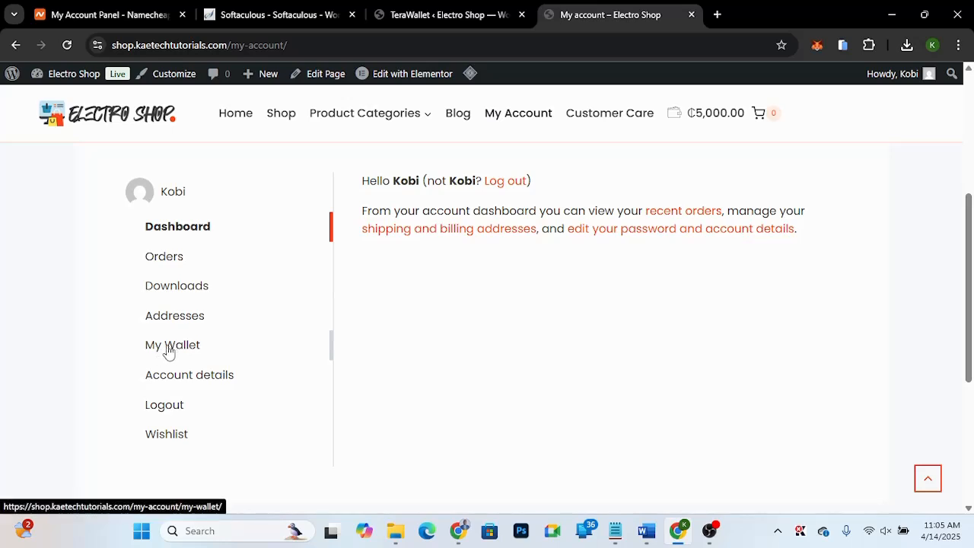
click(169, 349)
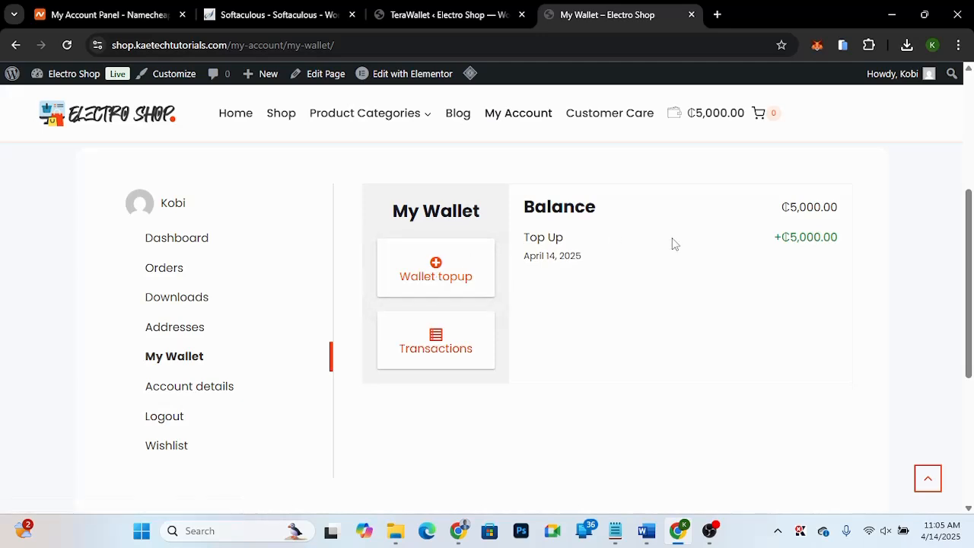
click(440, 355)
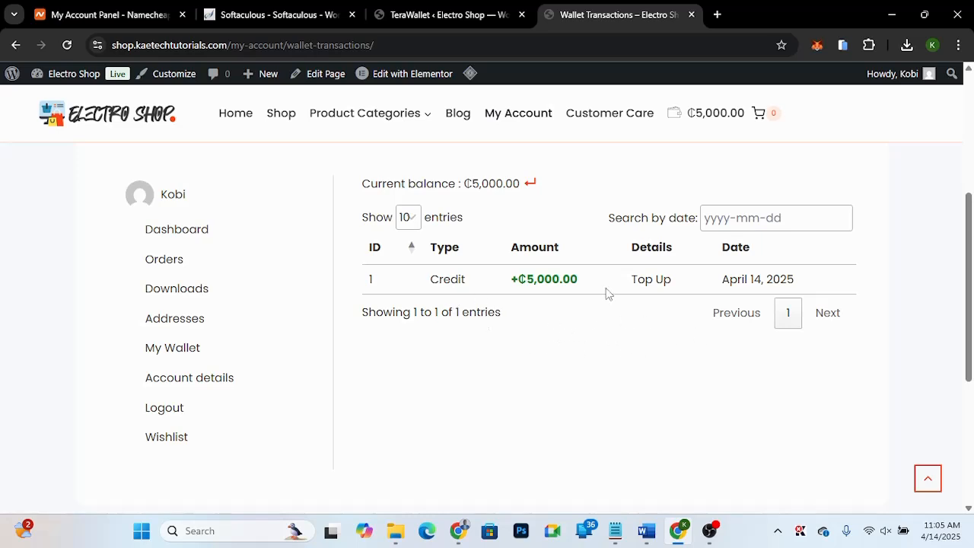
scroll(600, 311, up, 2)
scroll(600, 311, down, 1)
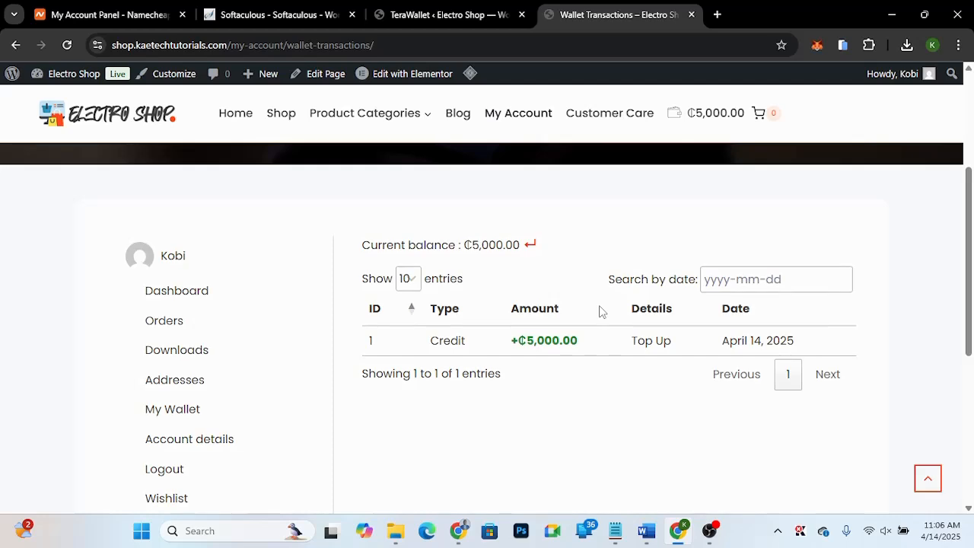
Start a wallet top-up of 2500 from My Wallet in the account dashboard and proceed to checkout
click(174, 293)
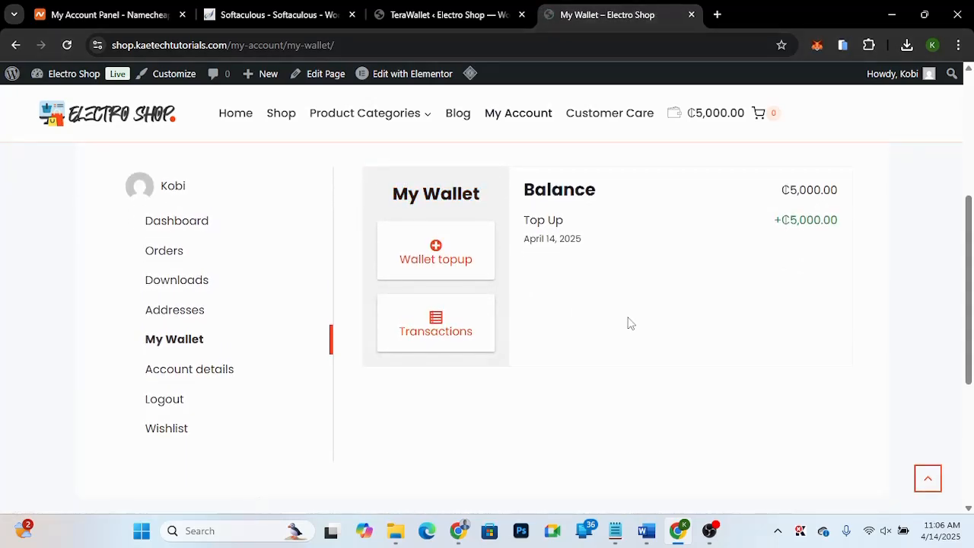
scroll(629, 324, up, 1)
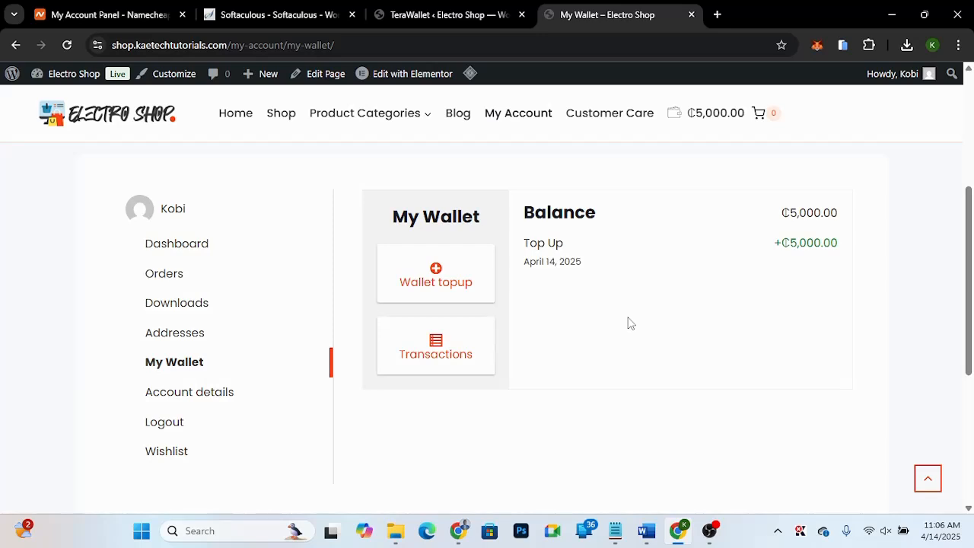
click(439, 272)
scroll(654, 350, down, 4)
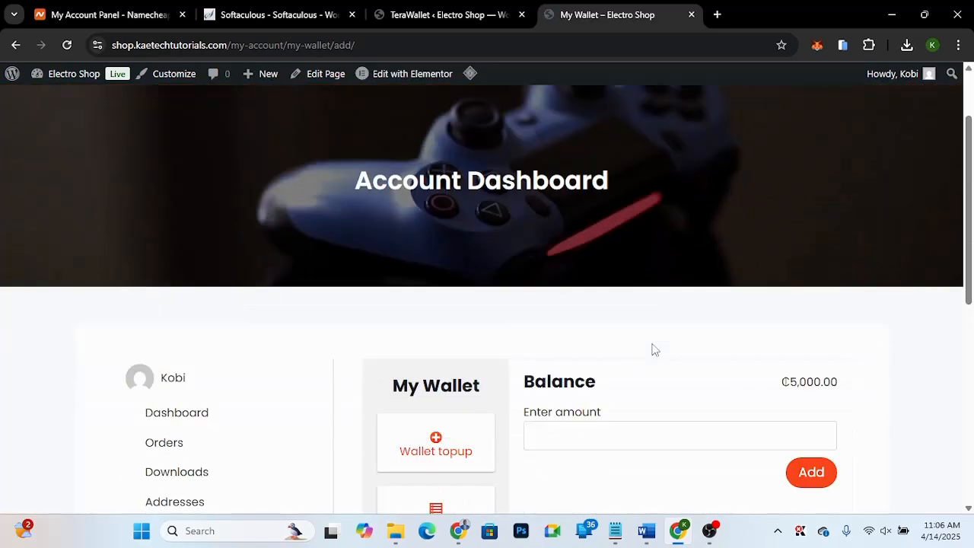
click(554, 237)
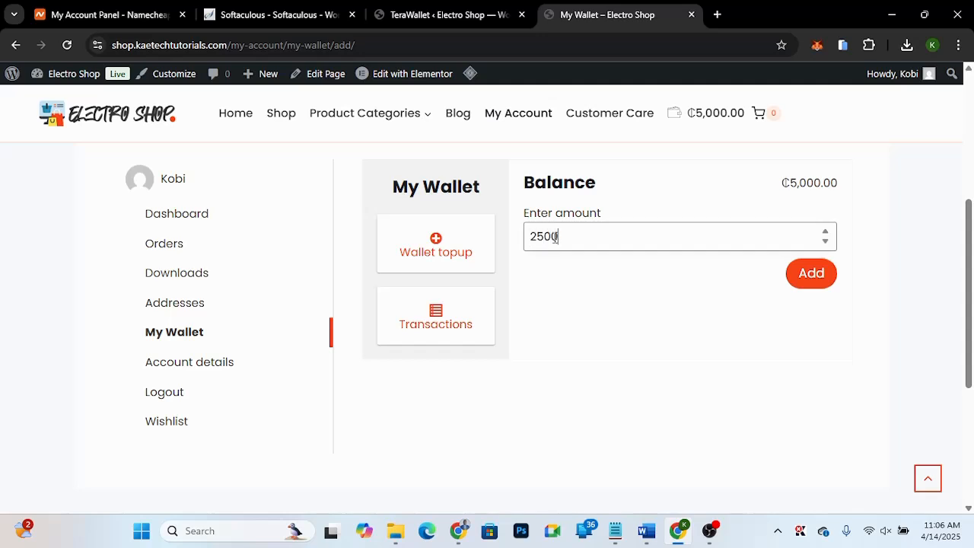
click(812, 276)
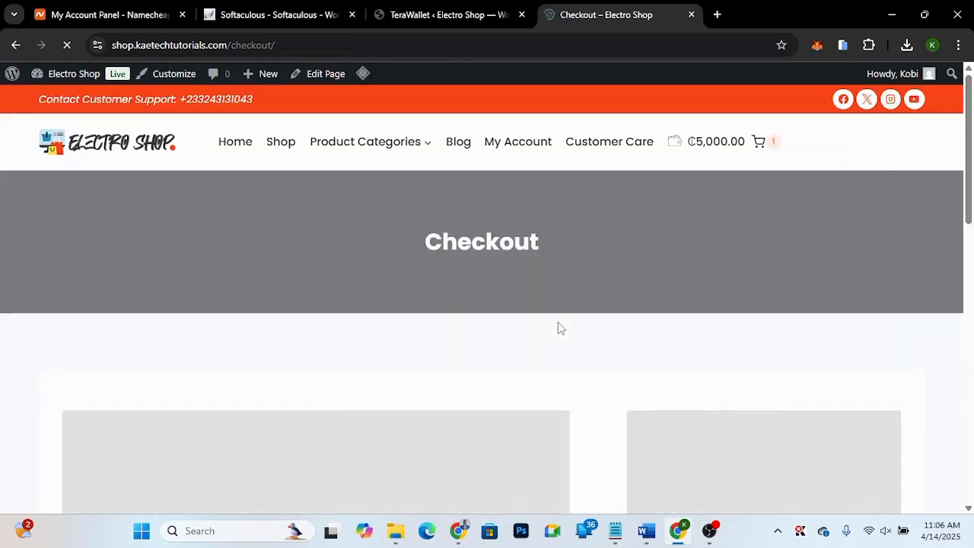
Fill in the checkout's billing details with the customer's first name, last name, address and city from the saved suggestions
scroll(575, 379, down, 3)
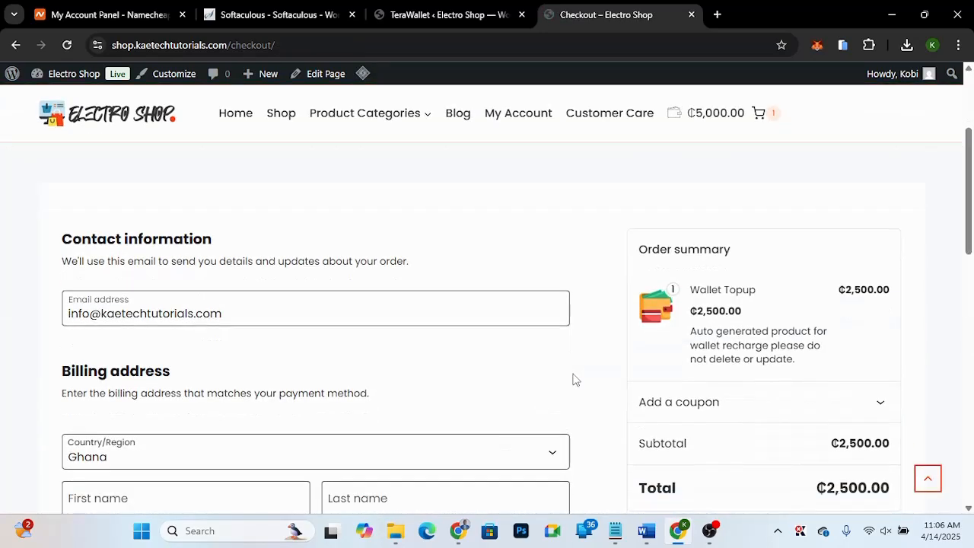
scroll(575, 379, down, 5)
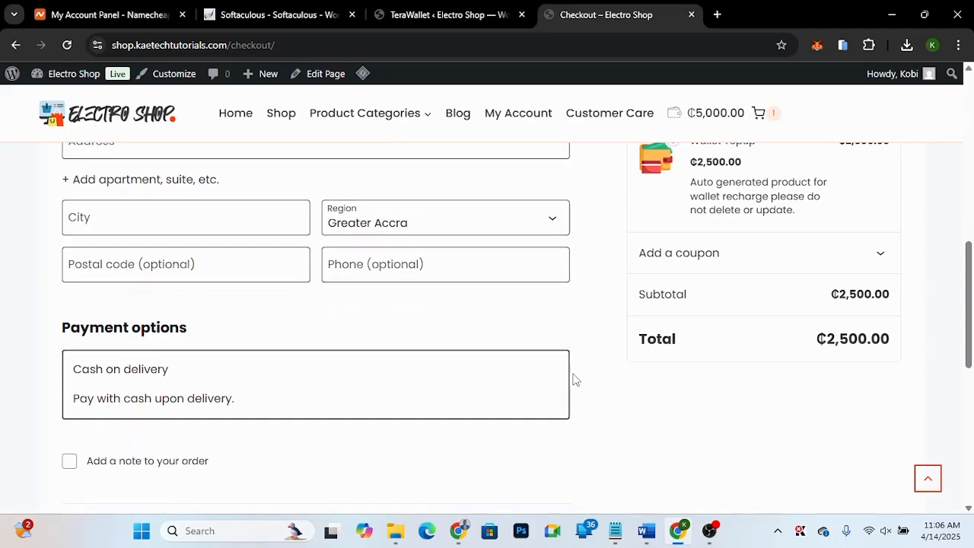
scroll(575, 379, down, 1)
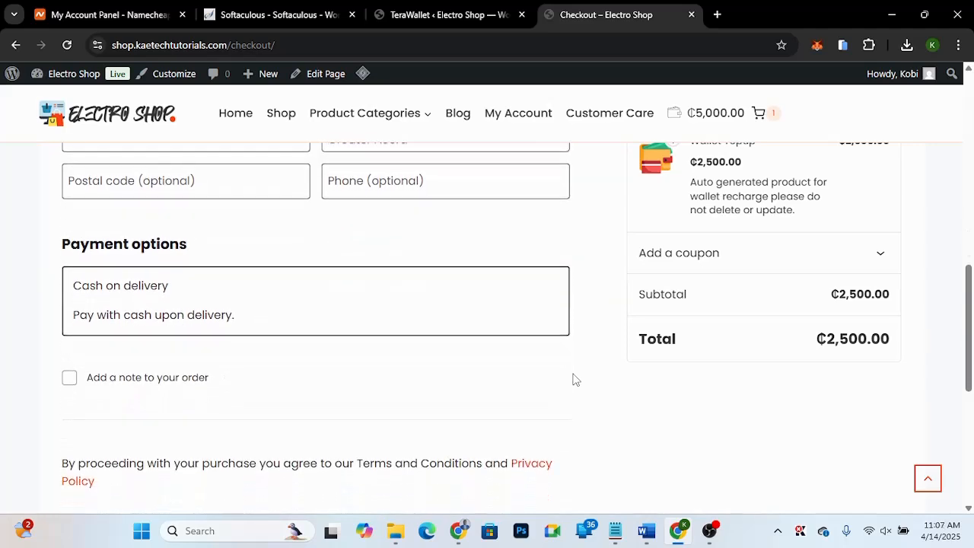
scroll(575, 379, down, 2)
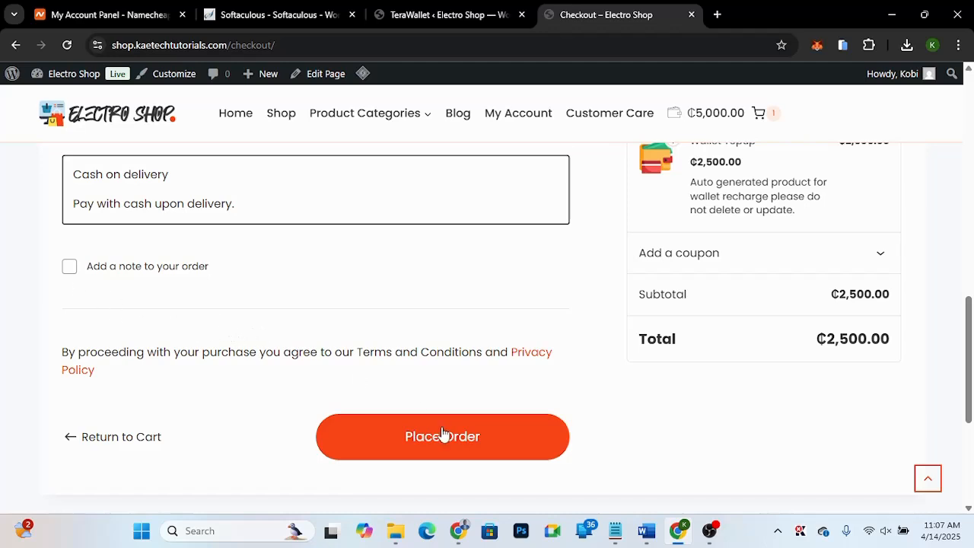
scroll(461, 349, up, 4)
scroll(462, 349, up, 3)
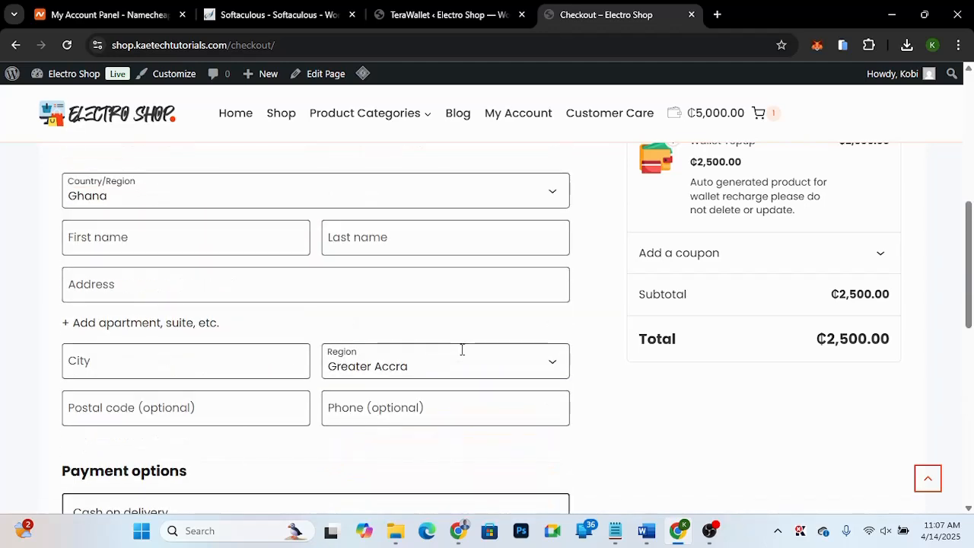
scroll(462, 349, down, 3)
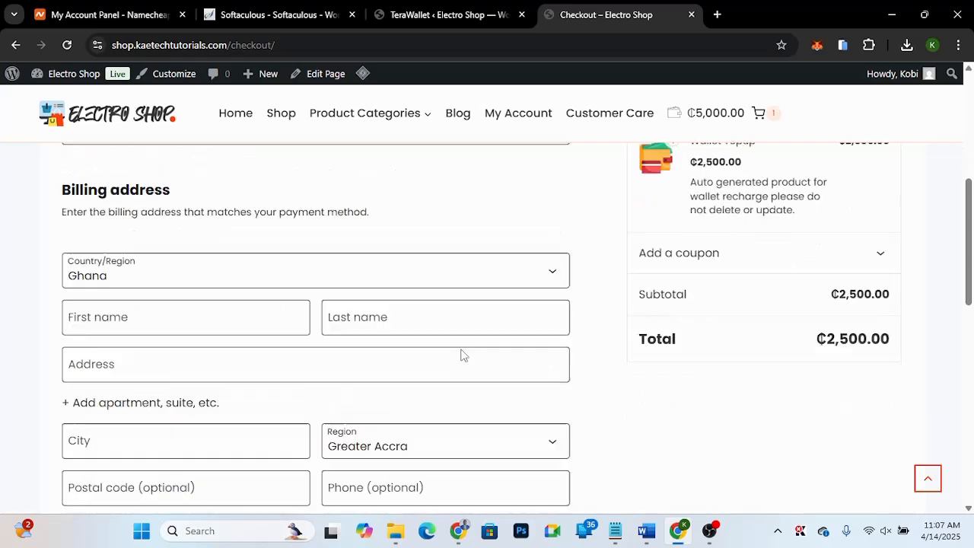
click(163, 235)
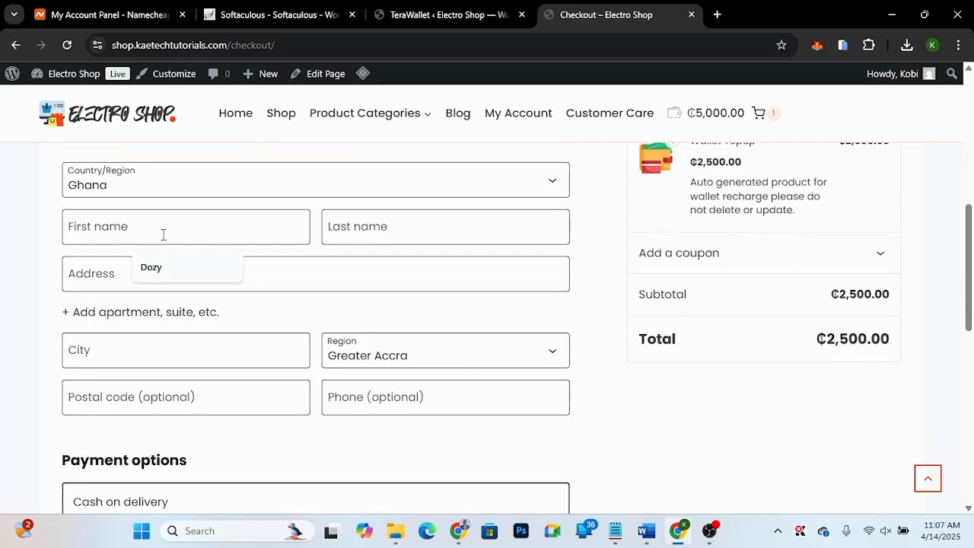
click(163, 266)
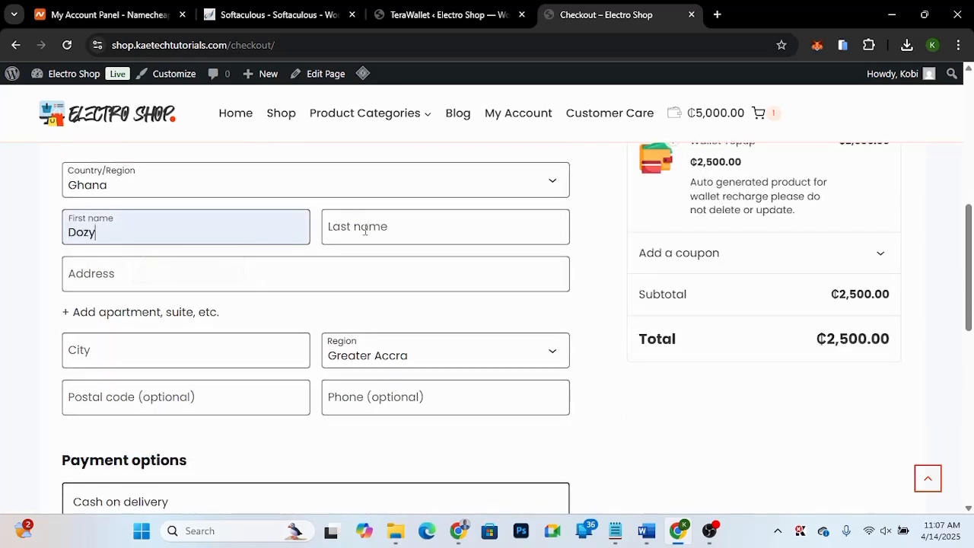
click(365, 231)
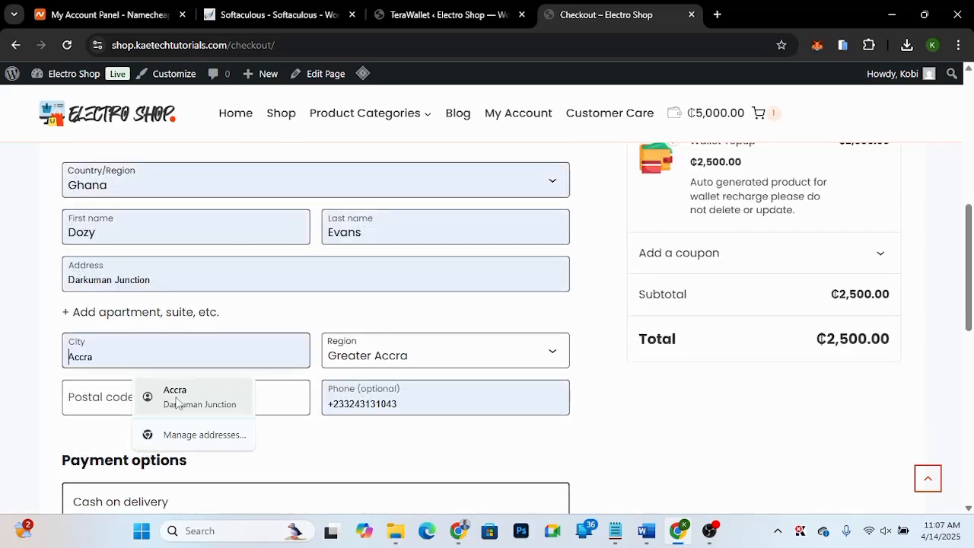
click(178, 400)
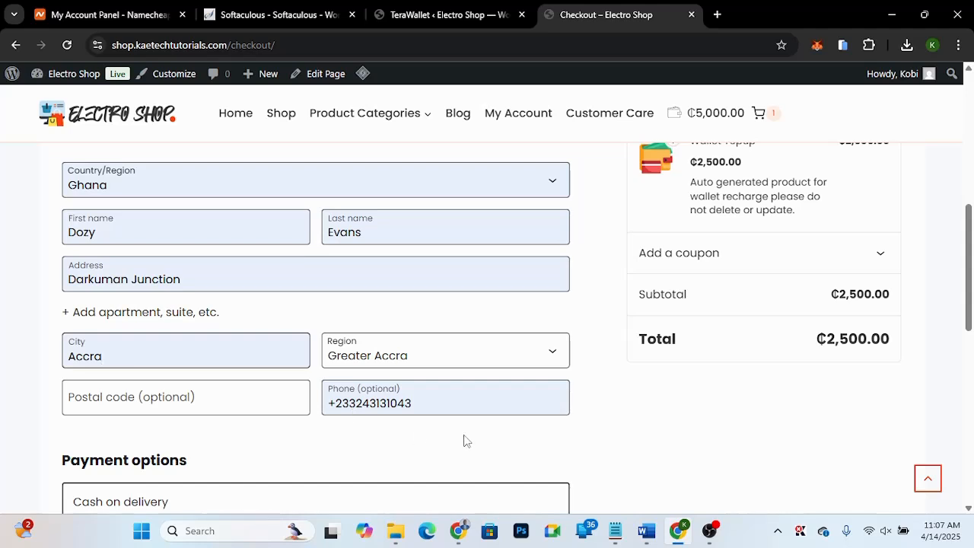
Check the Cash on delivery payment option and place the wallet top-up order
scroll(511, 446, down, 5)
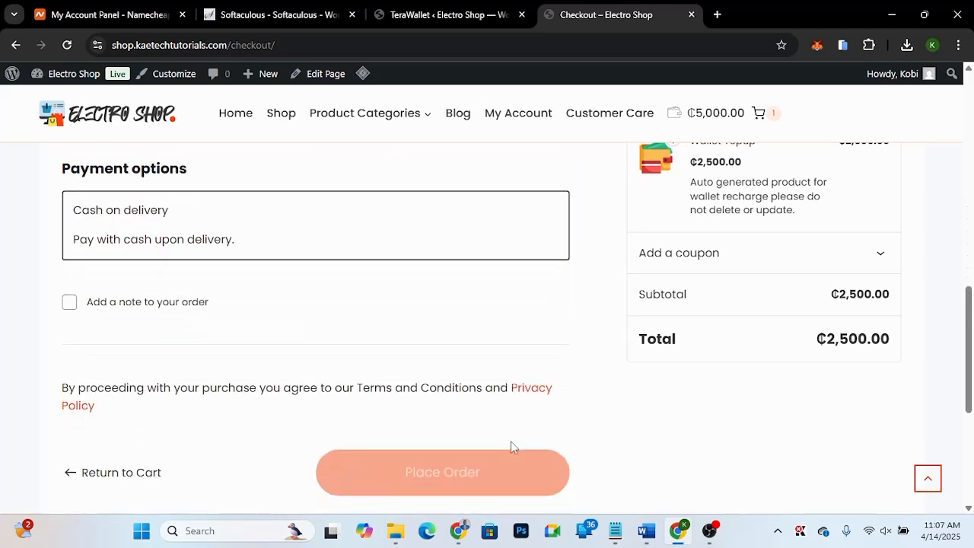
scroll(511, 446, up, 1)
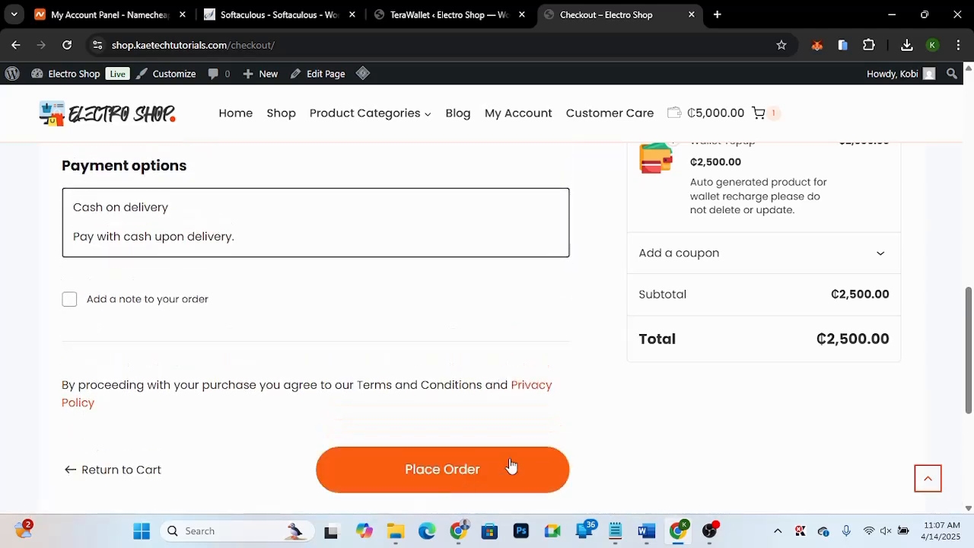
scroll(289, 316, up, 2)
scroll(140, 320, down, 1)
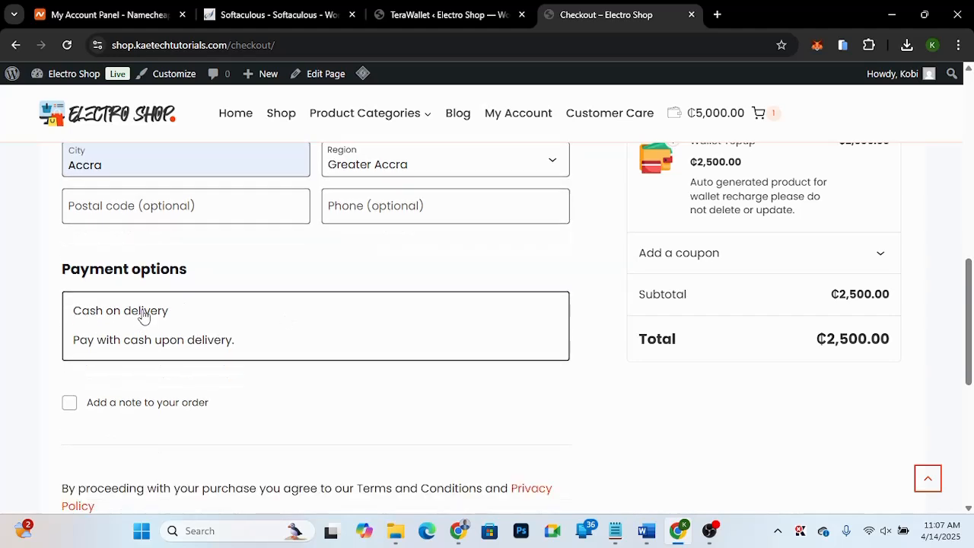
scroll(419, 333, down, 1)
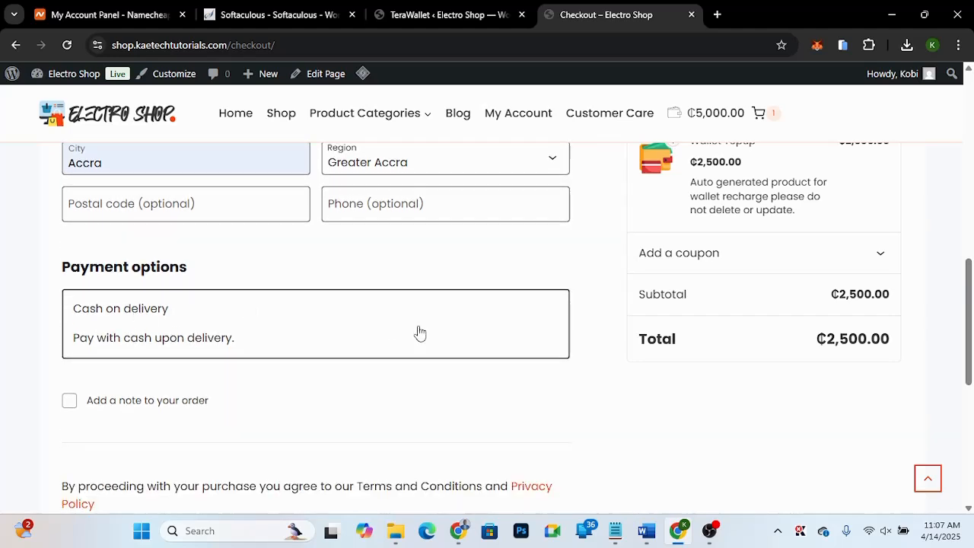
scroll(419, 333, down, 3)
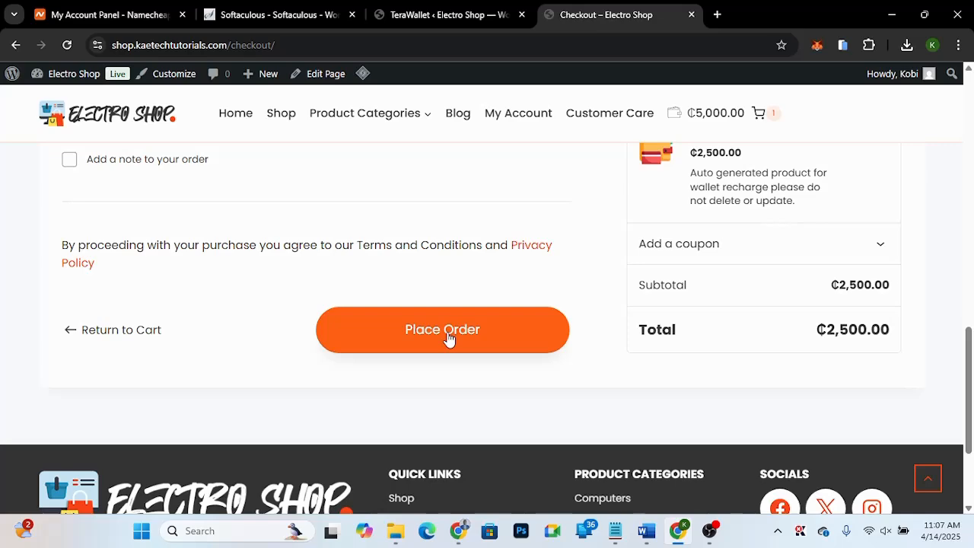
click(448, 339)
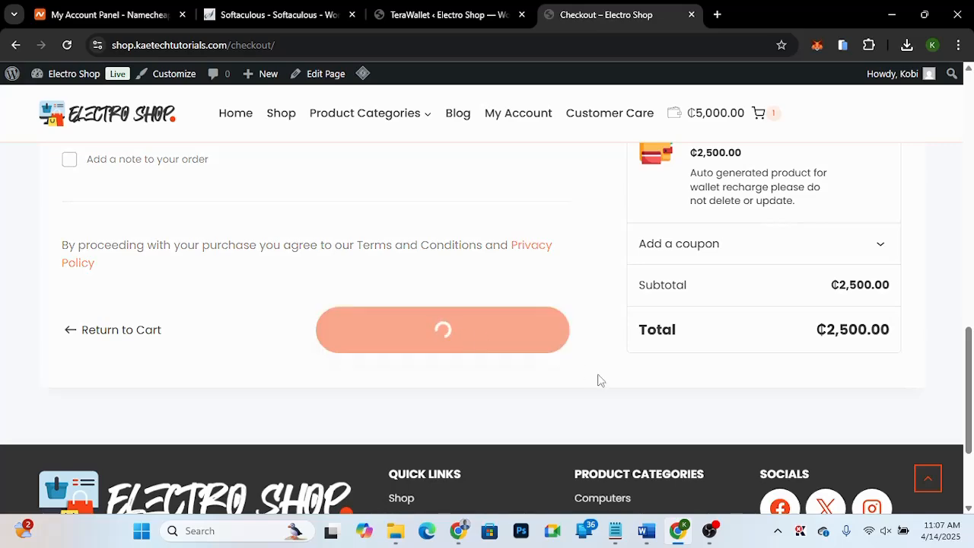
Review the order confirmation page, including the order details, payment method, billing address and header wallet balance
scroll(510, 323, down, 3)
scroll(510, 323, up, 3)
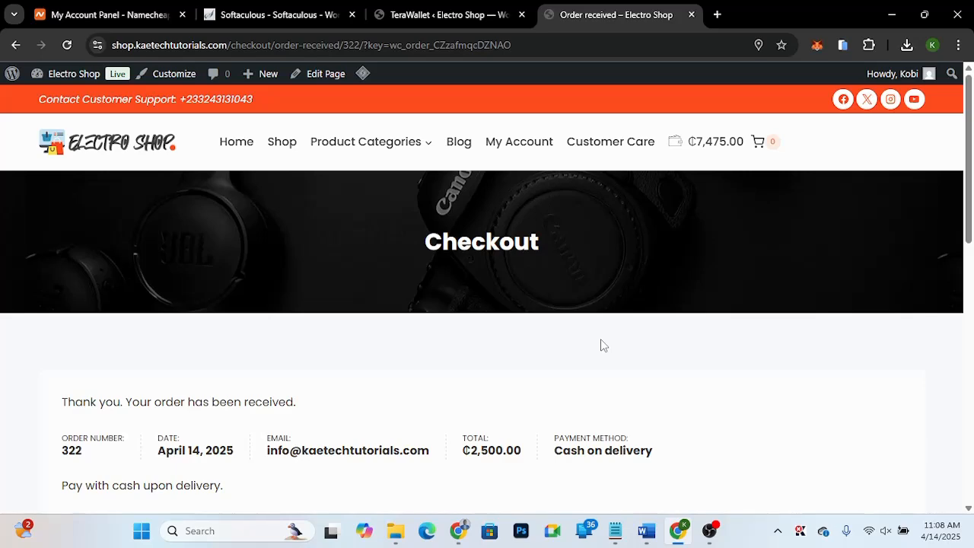
scroll(601, 345, down, 7)
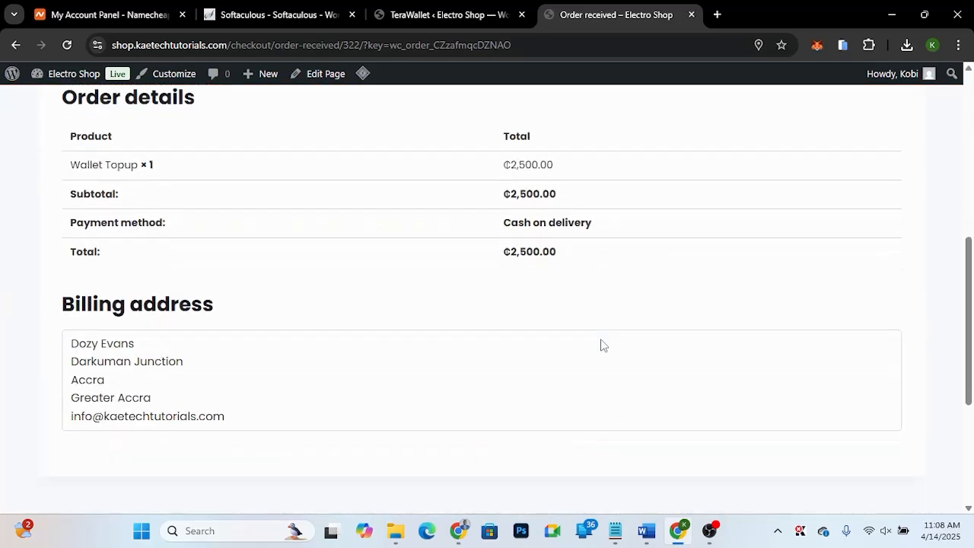
scroll(582, 297, up, 7)
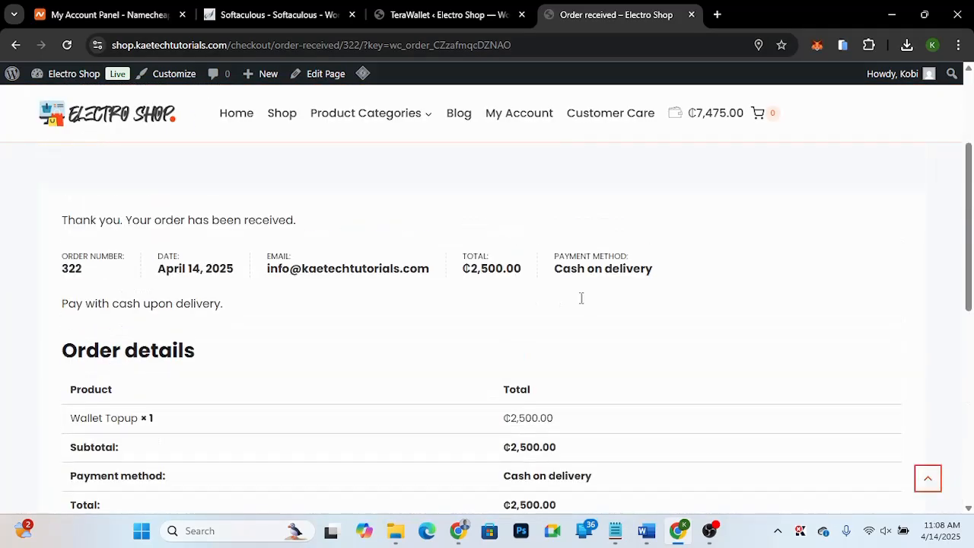
scroll(467, 312, down, 3)
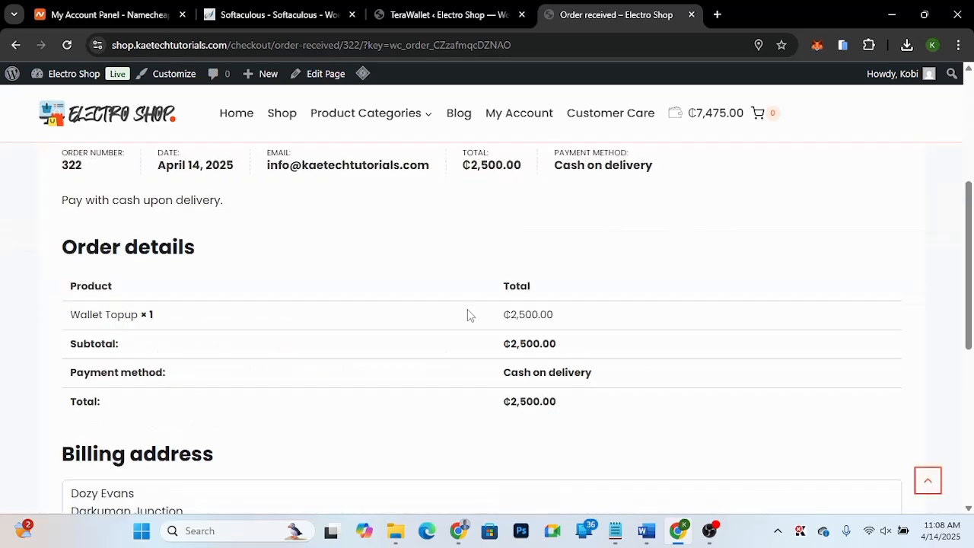
scroll(467, 312, up, 2)
scroll(467, 316, up, 1)
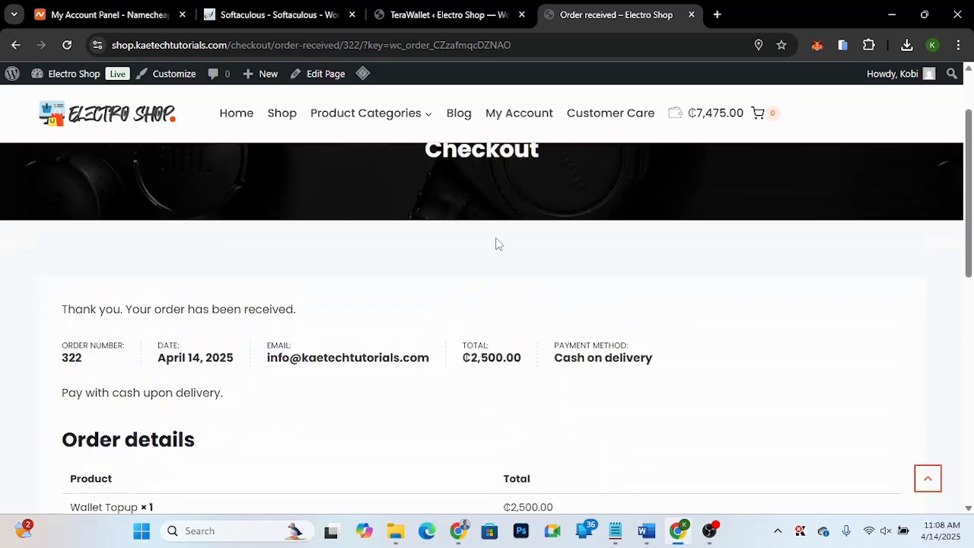
Open My Wallet from the account dashboard and examine the balance and the amount credited through the purchase
click(523, 114)
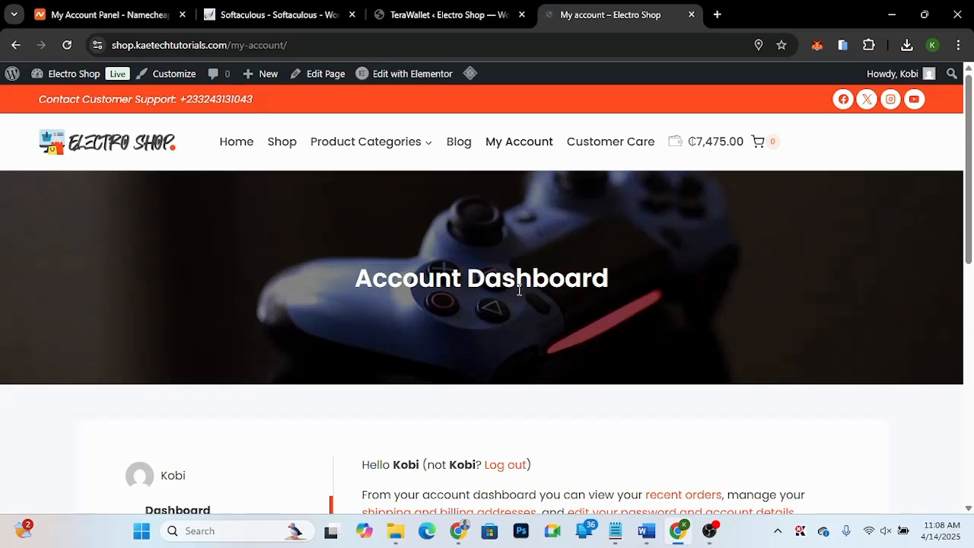
scroll(518, 289, down, 3)
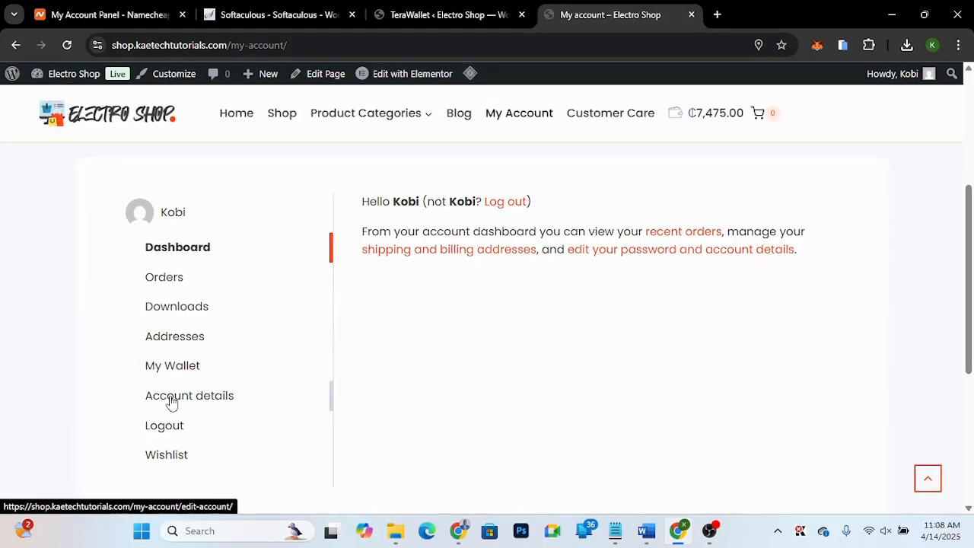
click(171, 371)
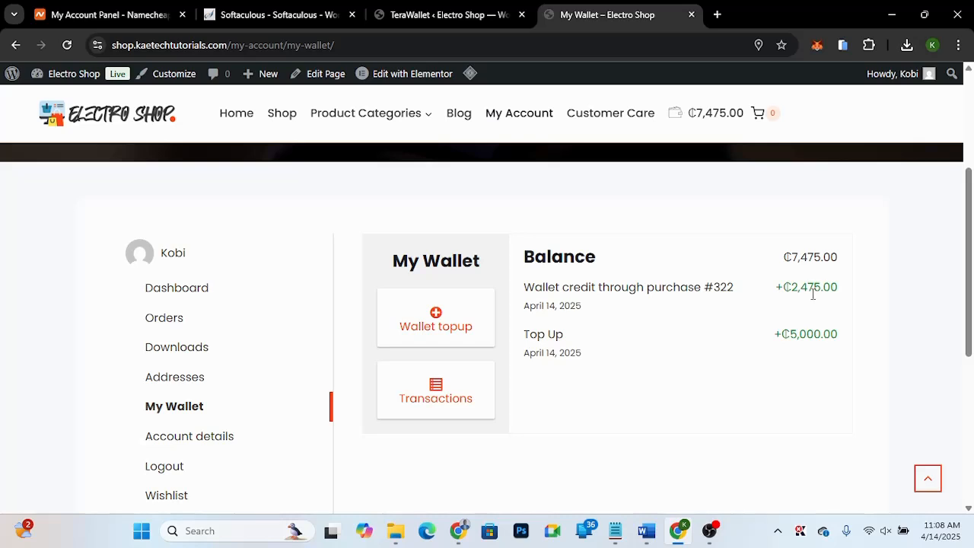
drag(791, 288, 868, 290)
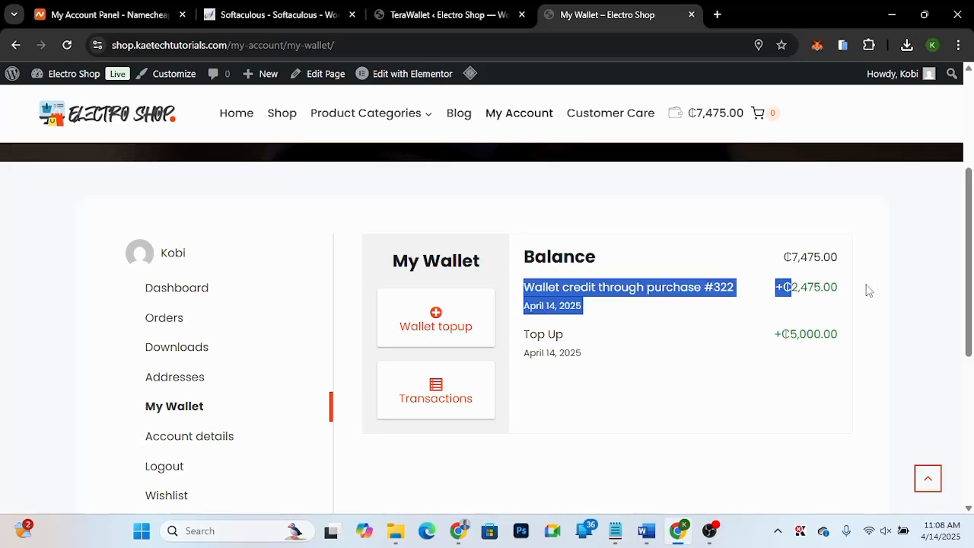
click(868, 289)
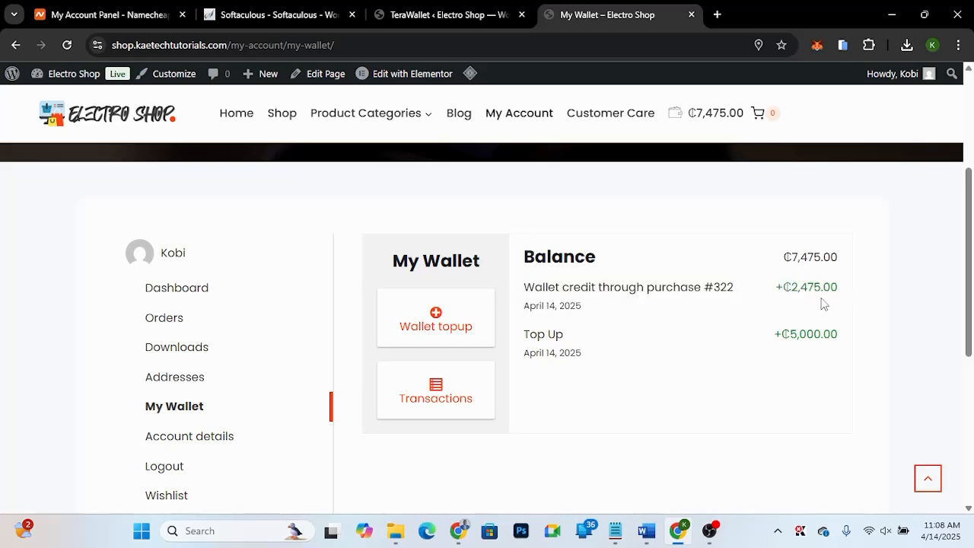
Review the wallet transactions list and return to the My Wallet overview
click(424, 396)
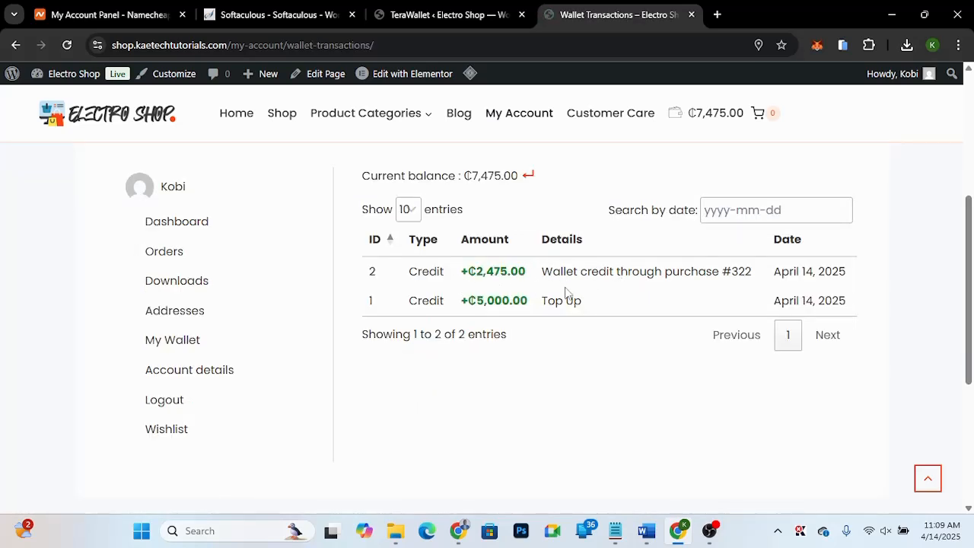
scroll(500, 302, up, 4)
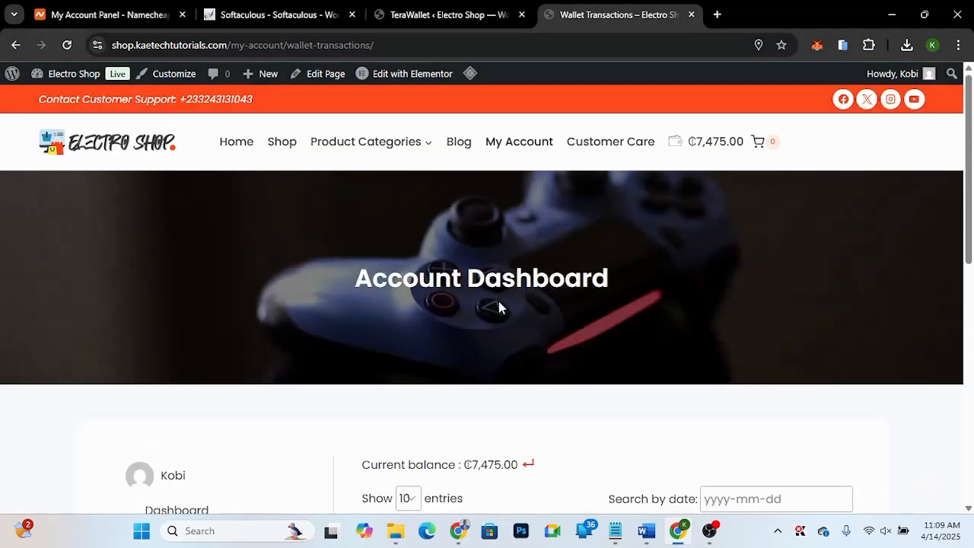
scroll(500, 307, down, 3)
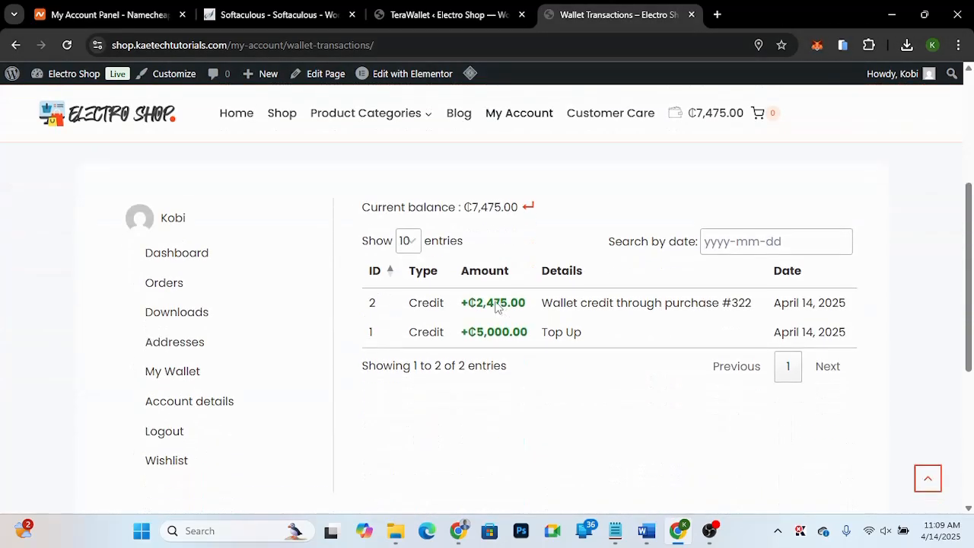
click(164, 372)
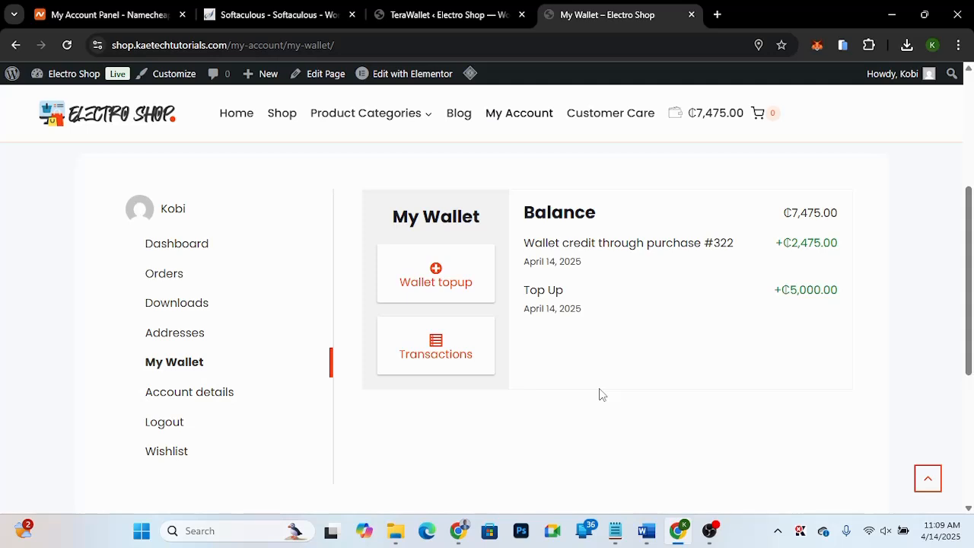
Open the General section of the TeraWallet settings in the store admin and enable Allow Wallet Transfer
click(426, 21)
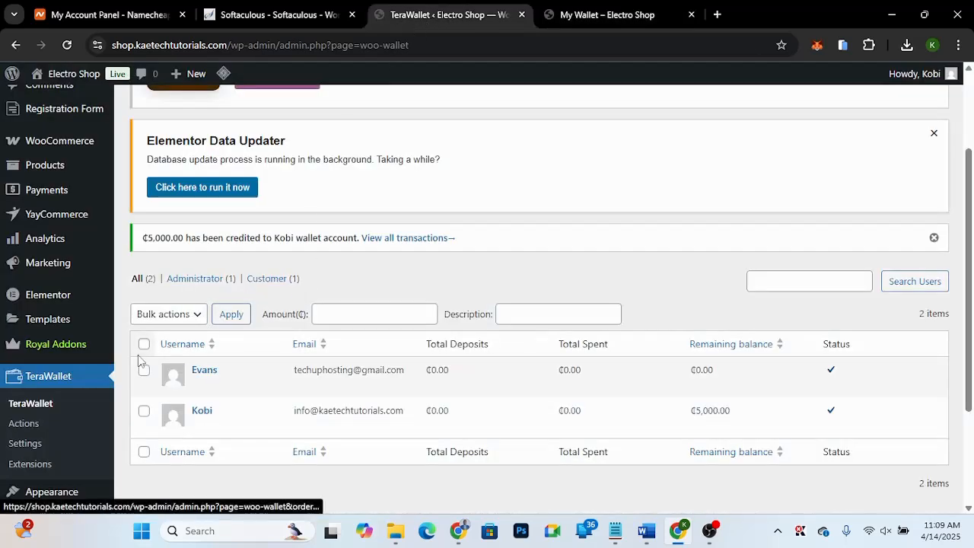
click(25, 443)
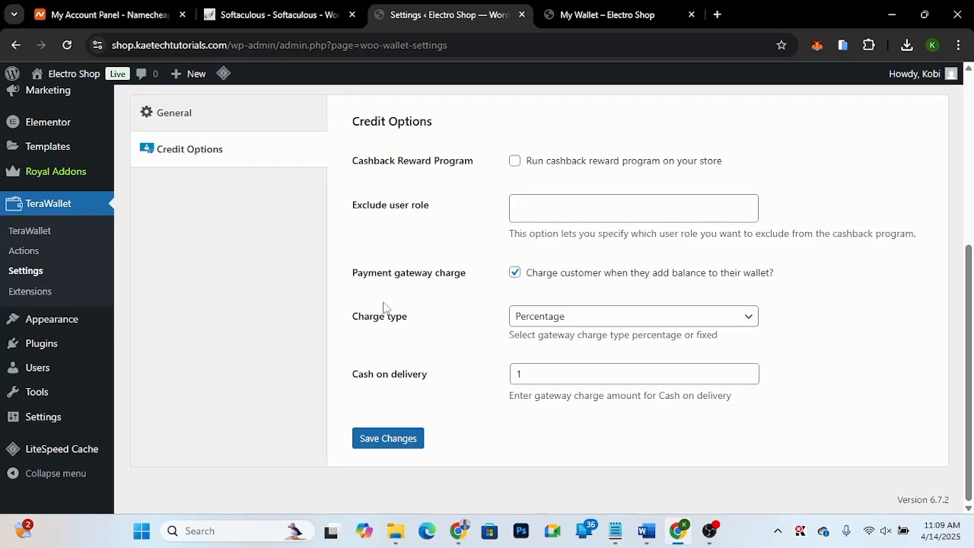
scroll(383, 286, up, 2)
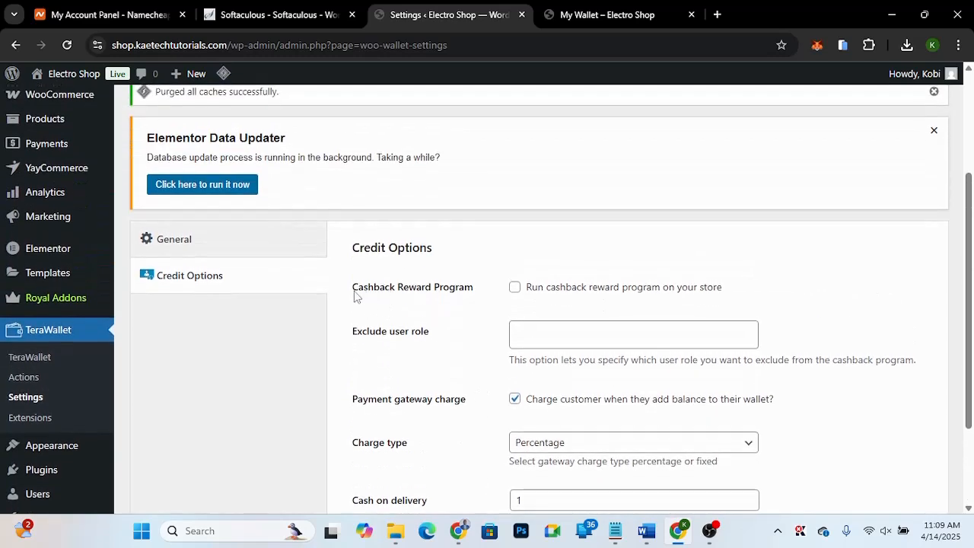
click(195, 250)
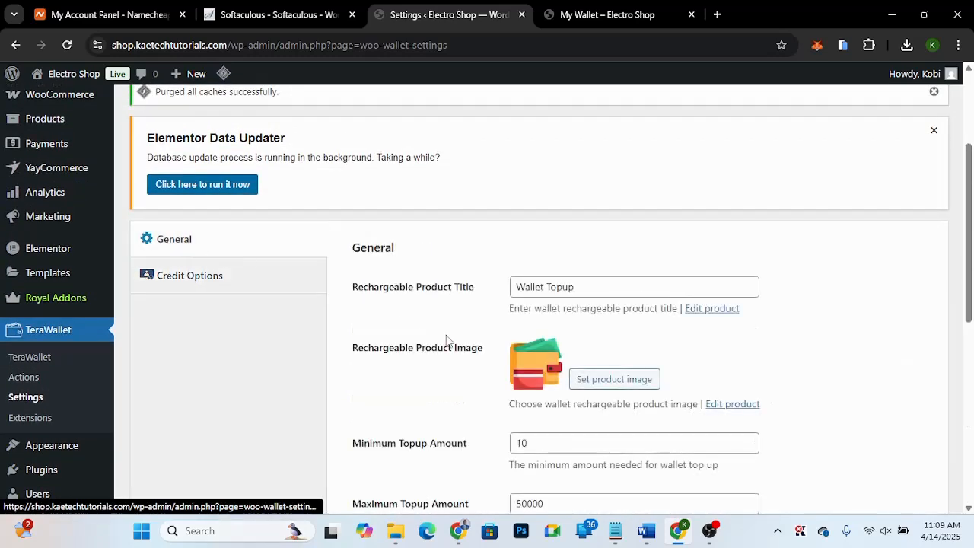
scroll(436, 424, down, 2)
scroll(436, 424, down, 4)
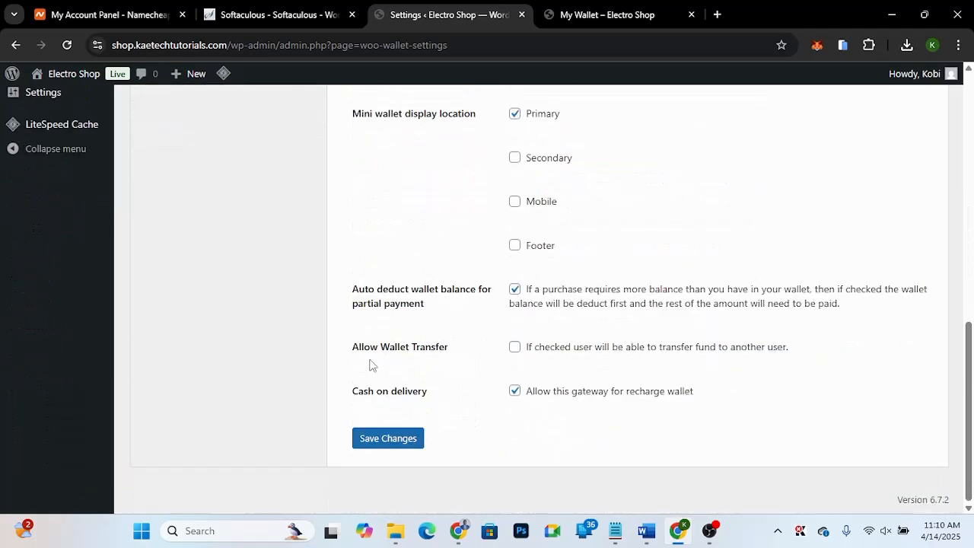
click(515, 347)
scroll(452, 415, down, 2)
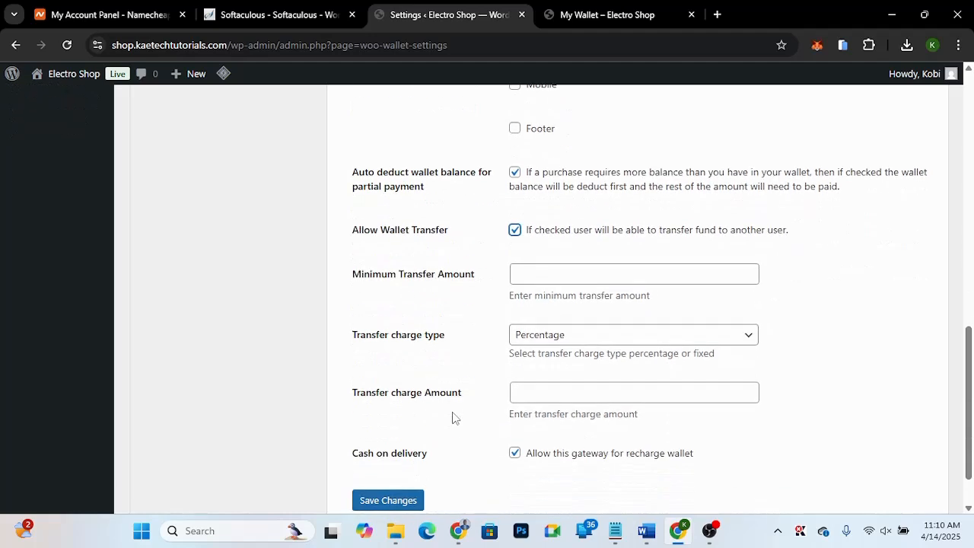
Set the minimum transfer amount to 20 and the transfer charge amount to 1, and save the wallet settings
click(540, 277)
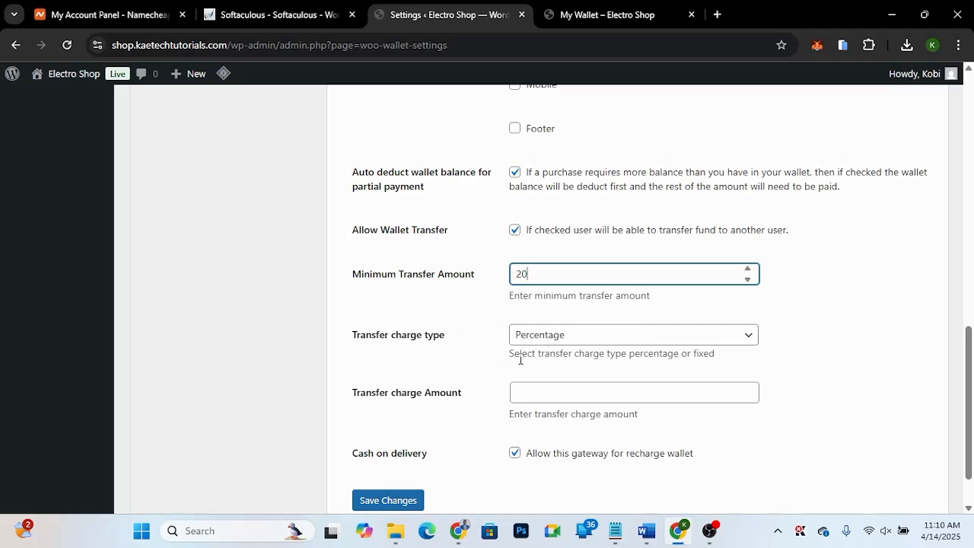
click(520, 397)
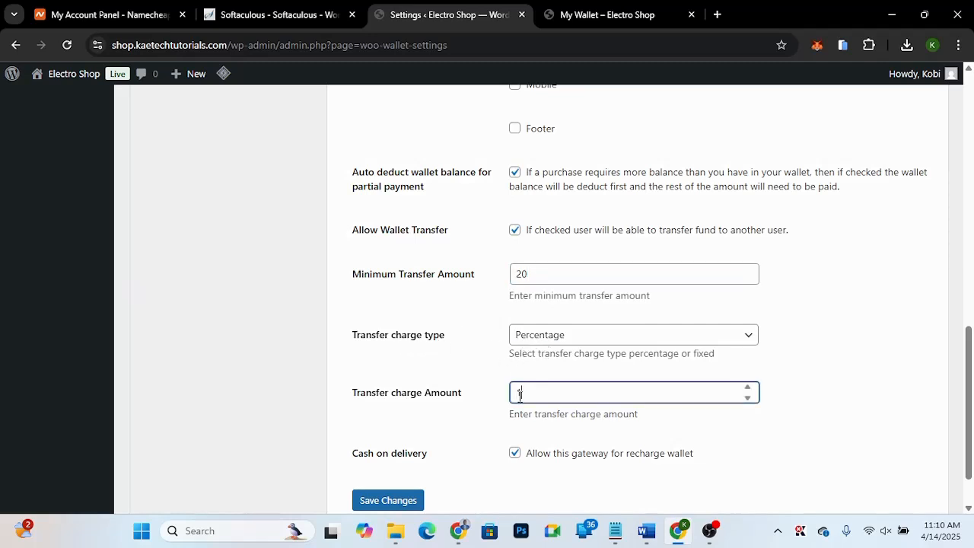
scroll(376, 491, down, 2)
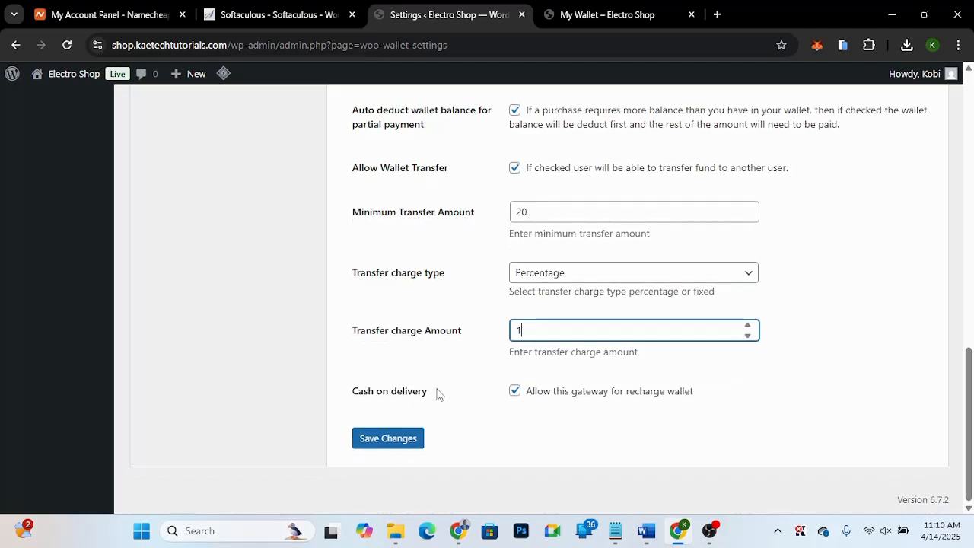
click(404, 440)
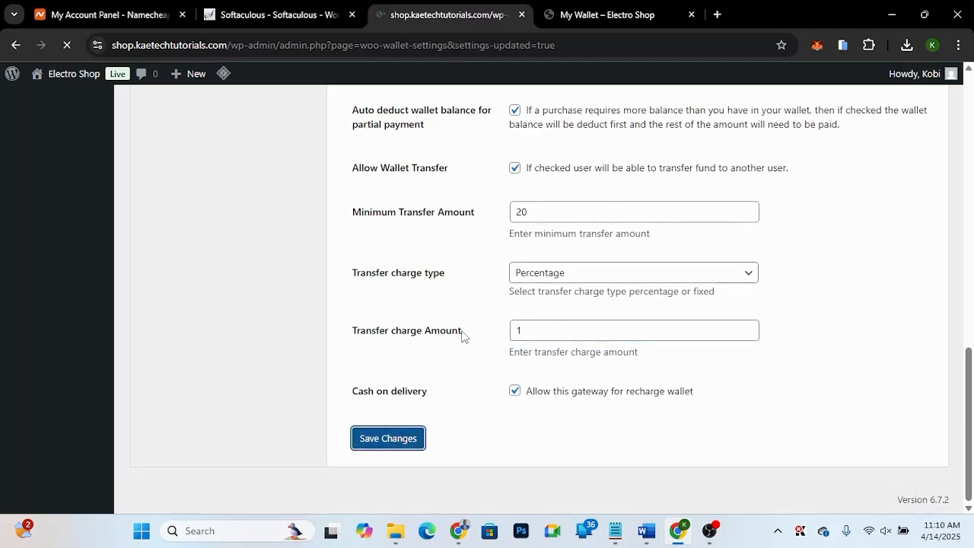
Reload the storefront My Wallet page, open the wallet transfer form and activate its recipient email field
click(601, 17)
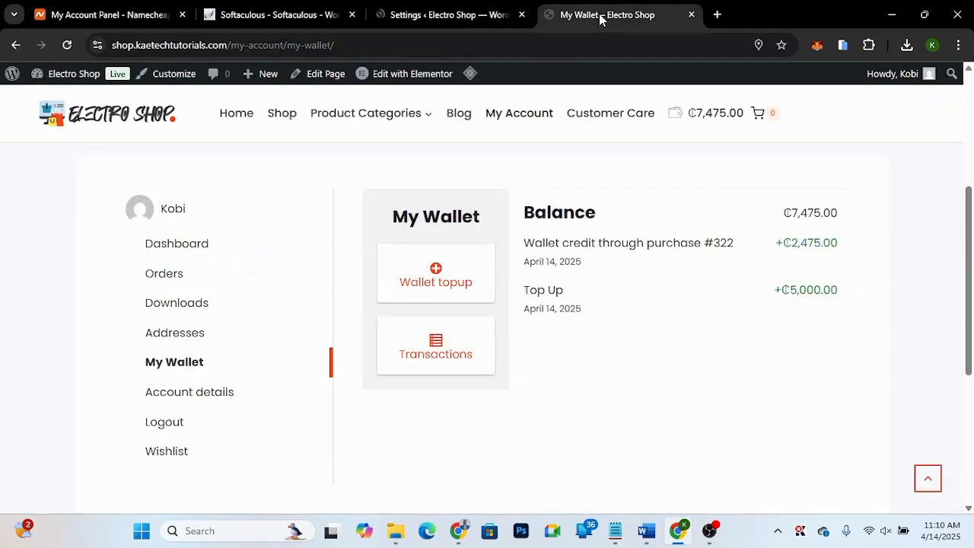
click(66, 47)
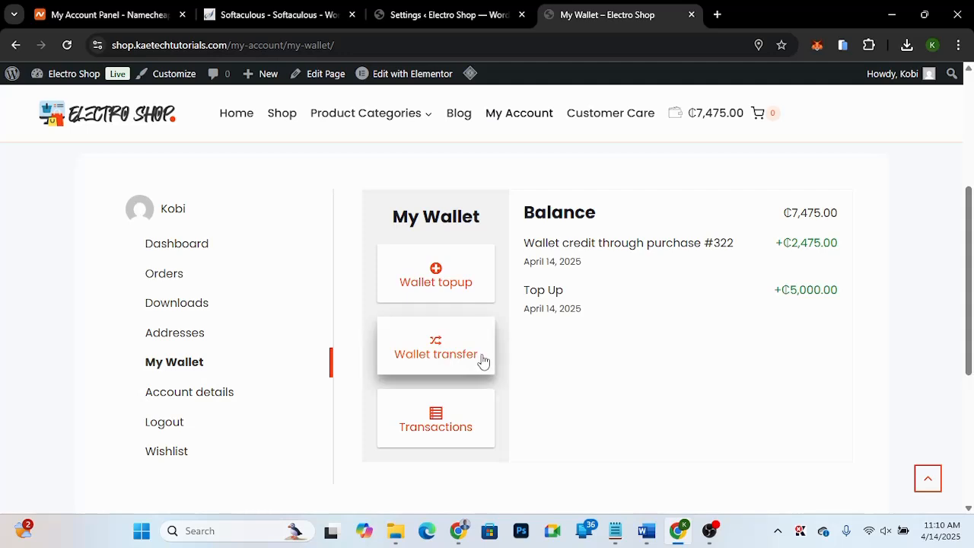
click(451, 354)
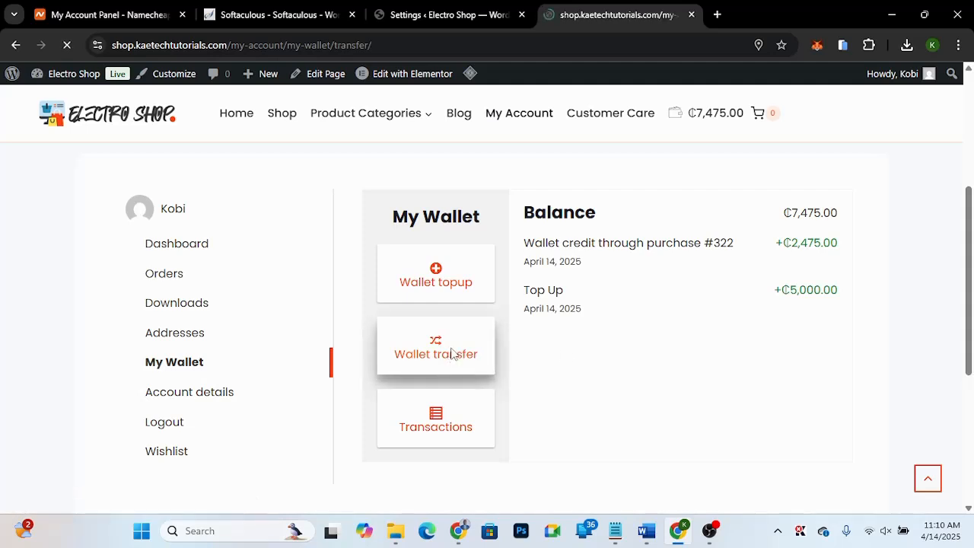
scroll(717, 369, down, 4)
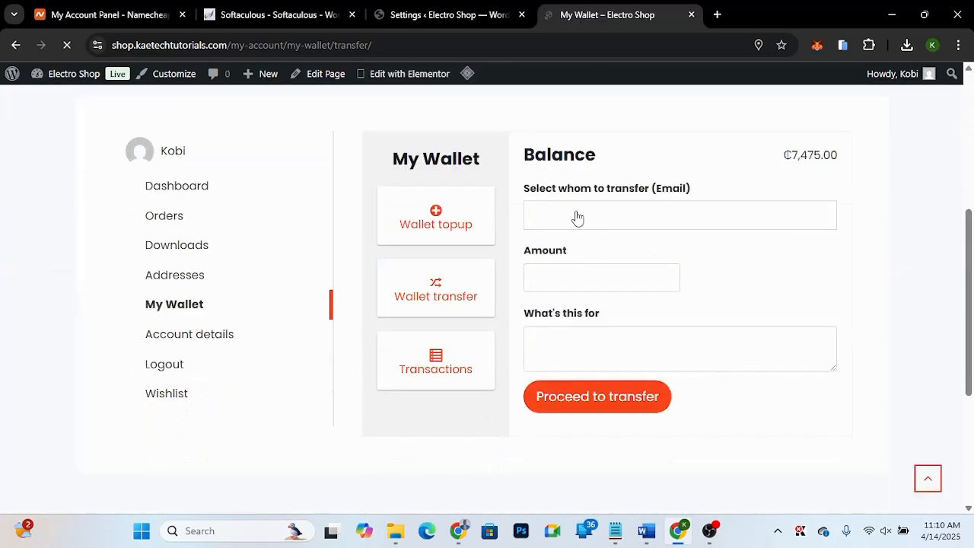
click(577, 219)
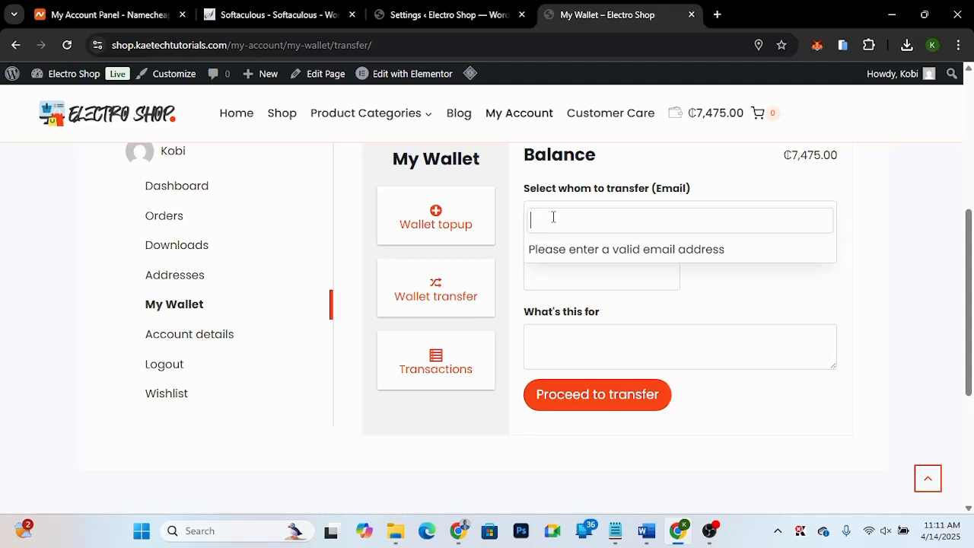
text(fo)
Open the TeraWallet users wallet details in the store admin and copy the first listed user's email address
click(432, 18)
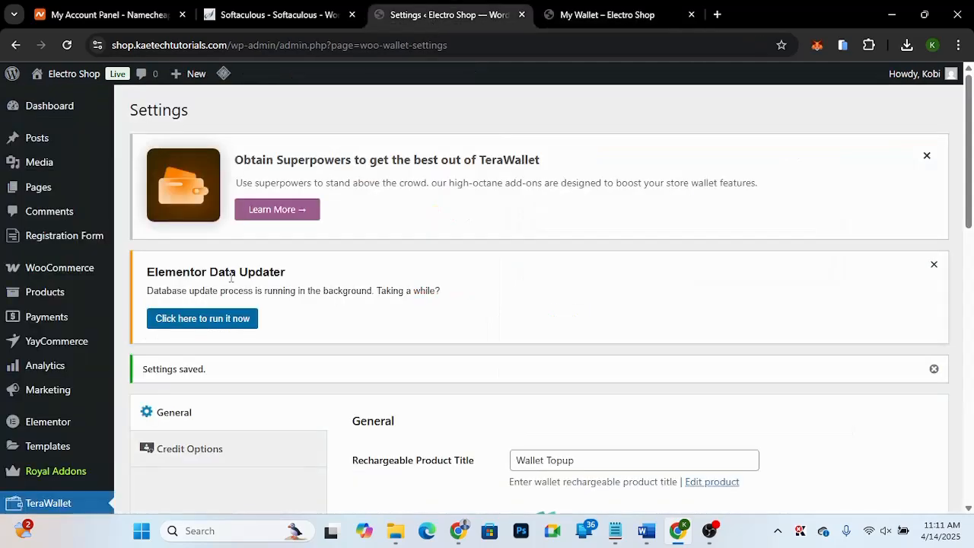
scroll(152, 403, down, 3)
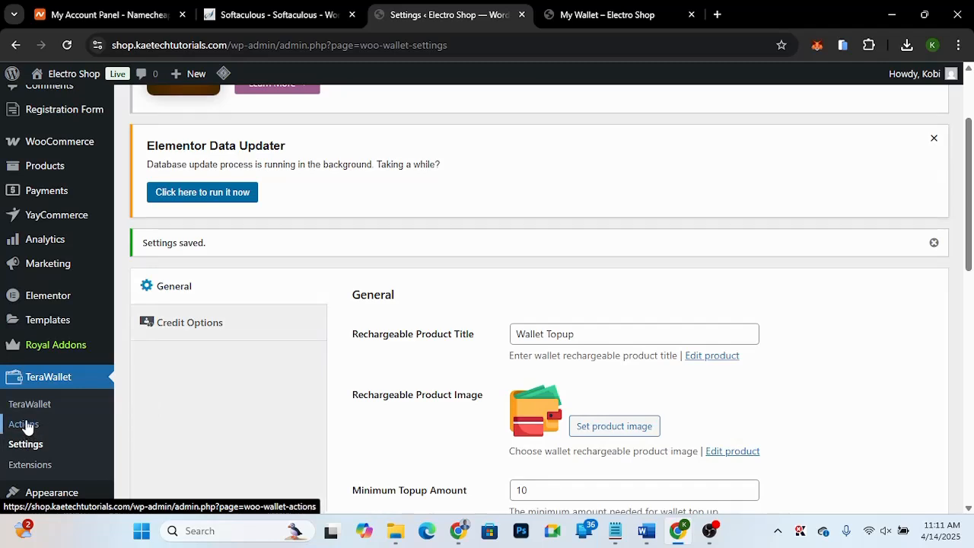
scroll(178, 401, down, 3)
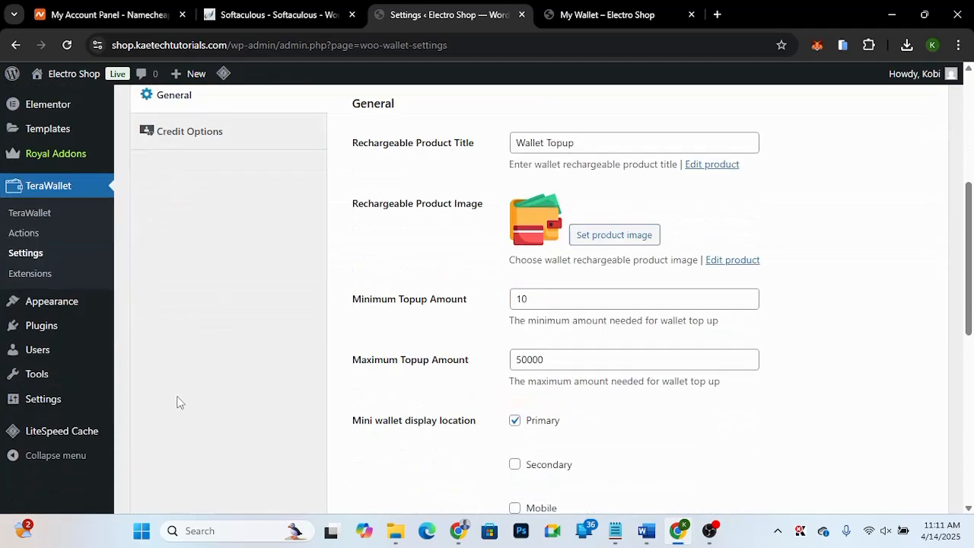
click(27, 213)
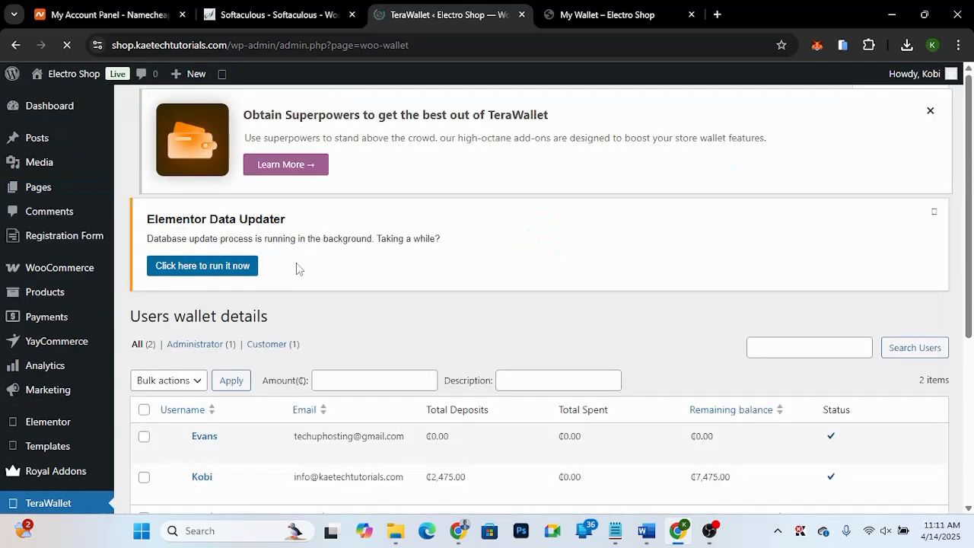
scroll(296, 263, down, 2)
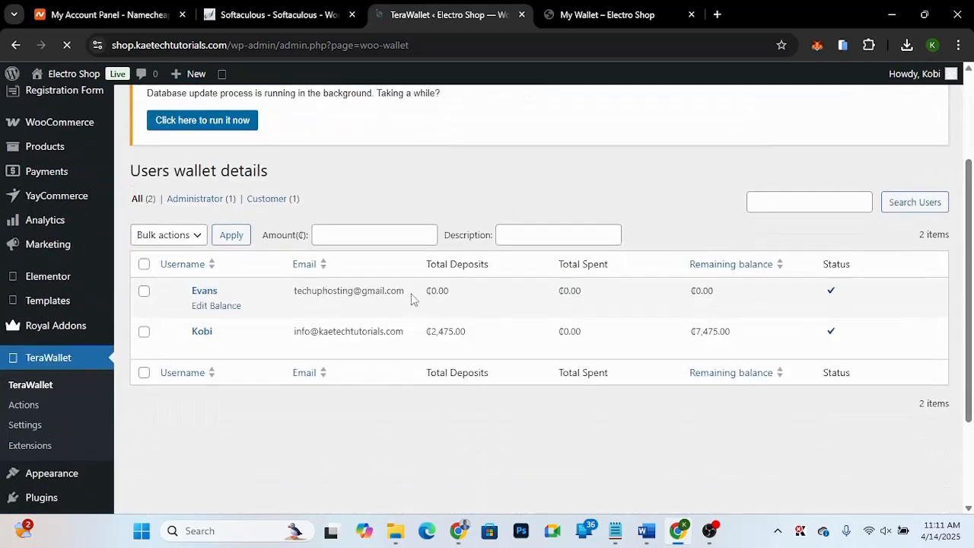
drag(411, 299, 295, 302)
key(ctrl+c)
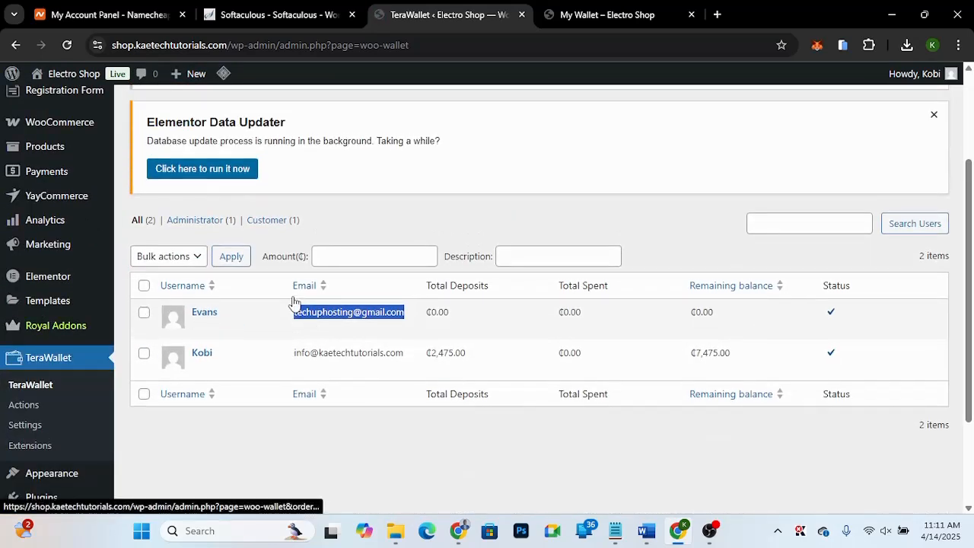
Paste the copied email into the storefront transfer form's recipient field and select the matching user
click(623, 14)
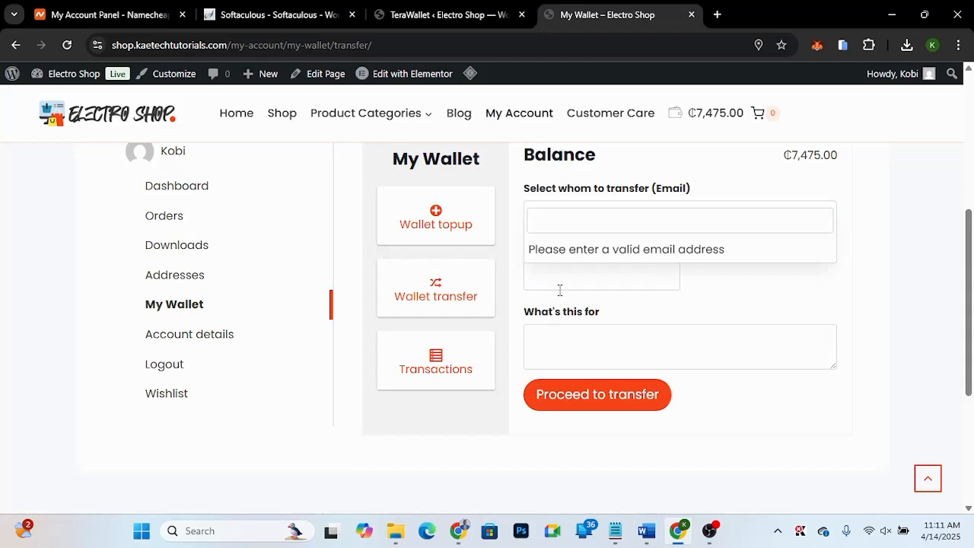
key(ctrl+v)
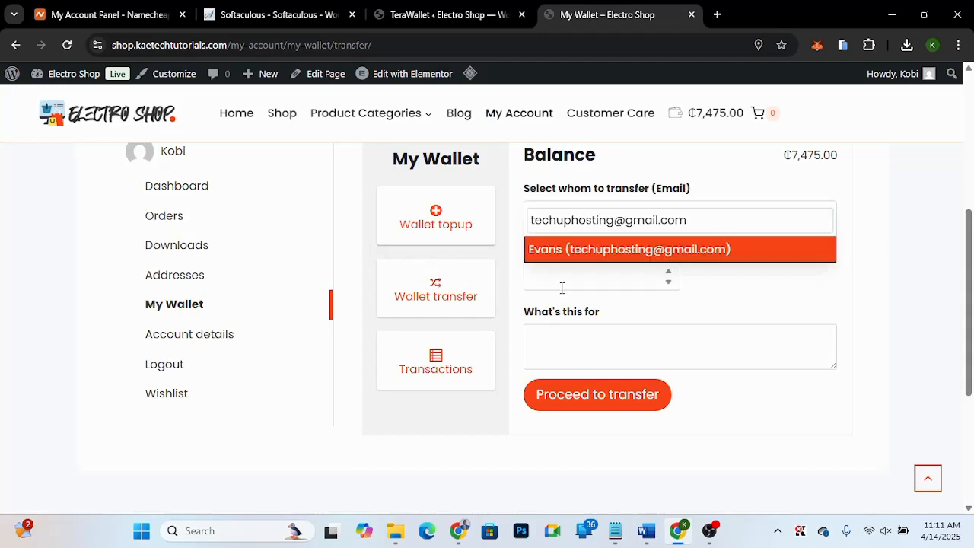
click(609, 253)
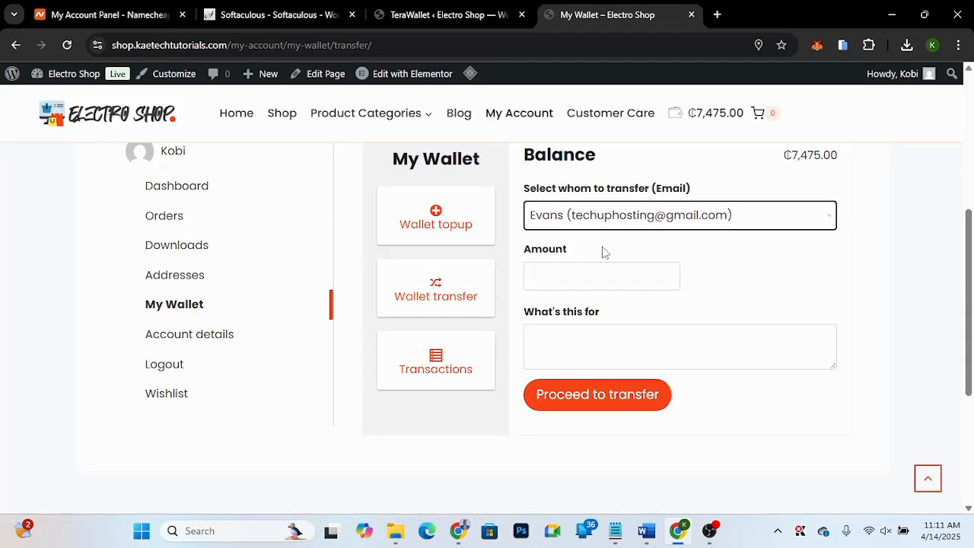
Enter a transfer amount of 600 with the purpose "To buy goods on kaetech" and submit the wallet transfer
click(558, 280)
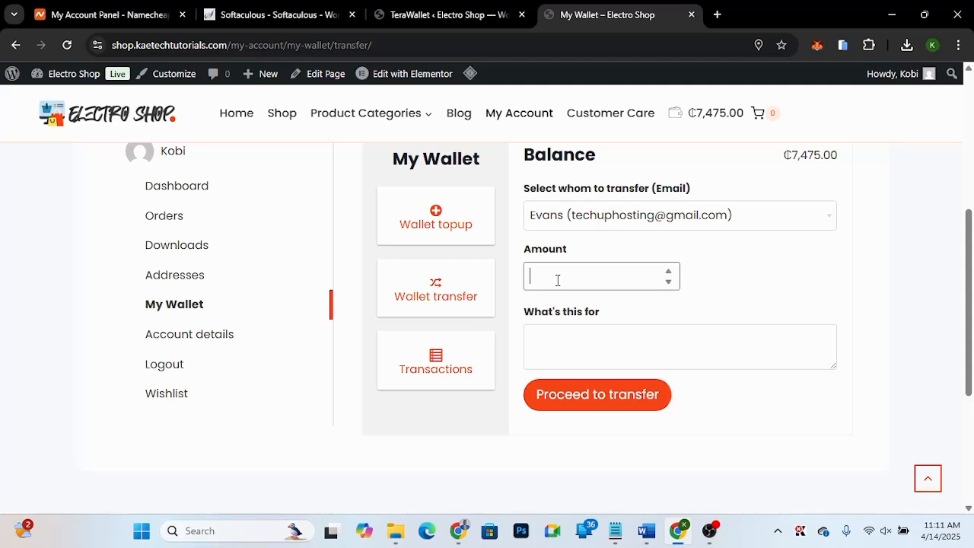
text(600)
click(542, 353)
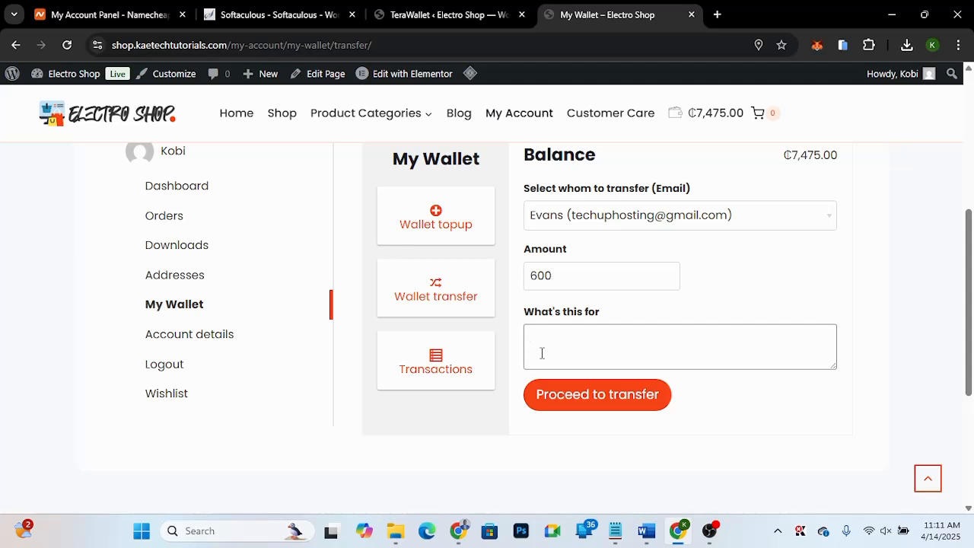
text(To buy goods on )
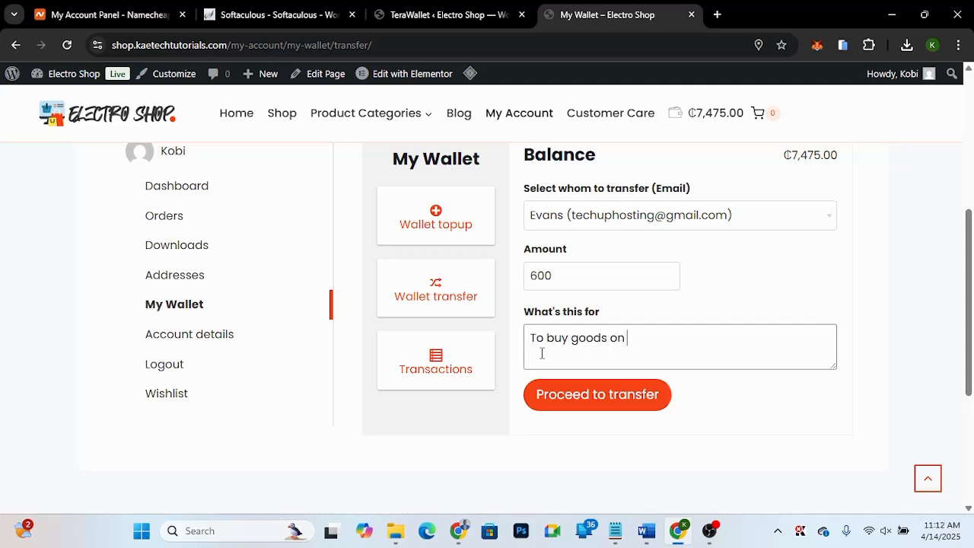
text(kaetech)
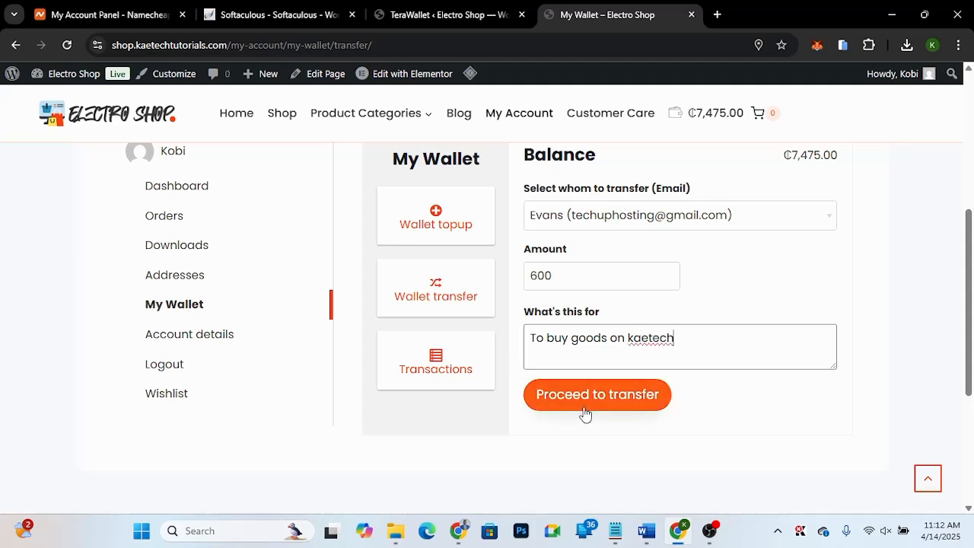
click(592, 406)
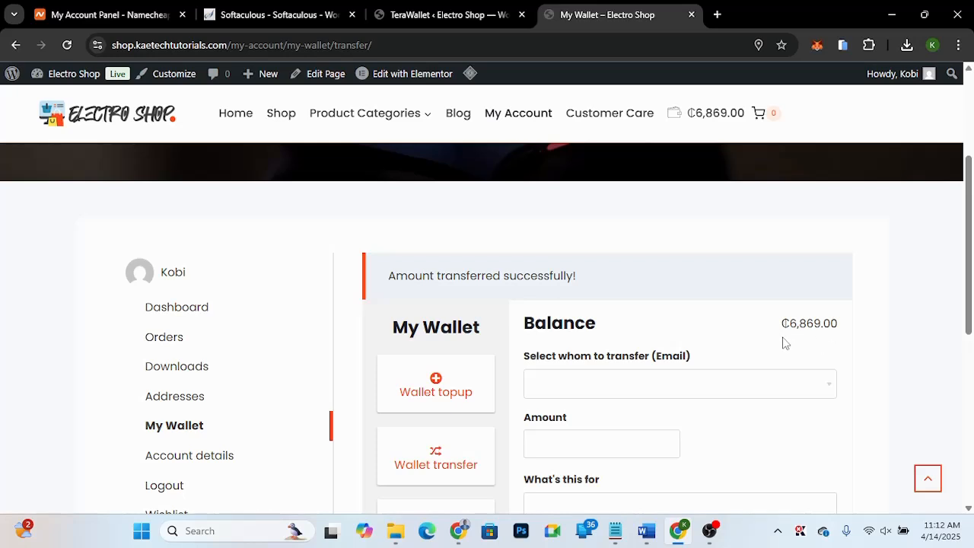
Return to the My Wallet overview and examine the balance and the amount deducted for the funds transfer
scroll(512, 333, down, 2)
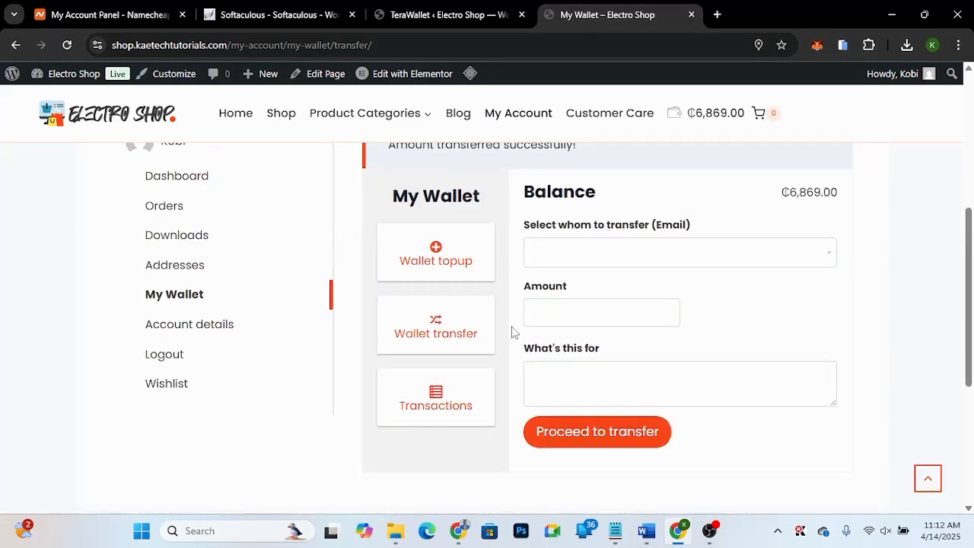
click(436, 197)
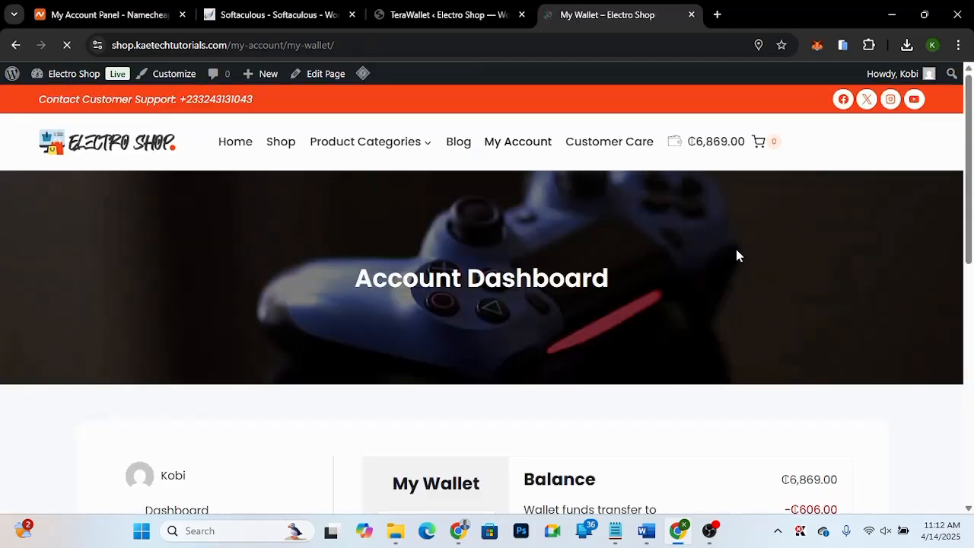
scroll(736, 255, down, 3)
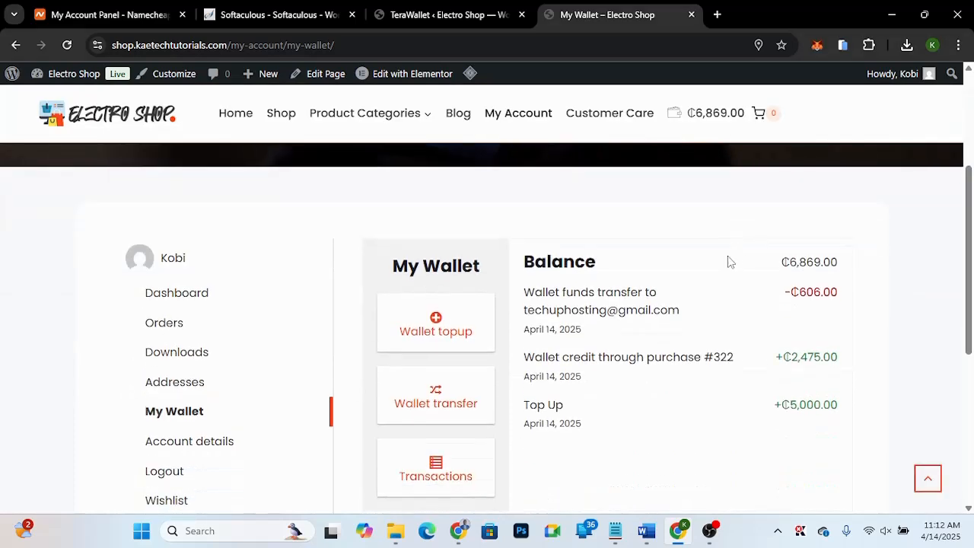
drag(843, 298, 774, 284)
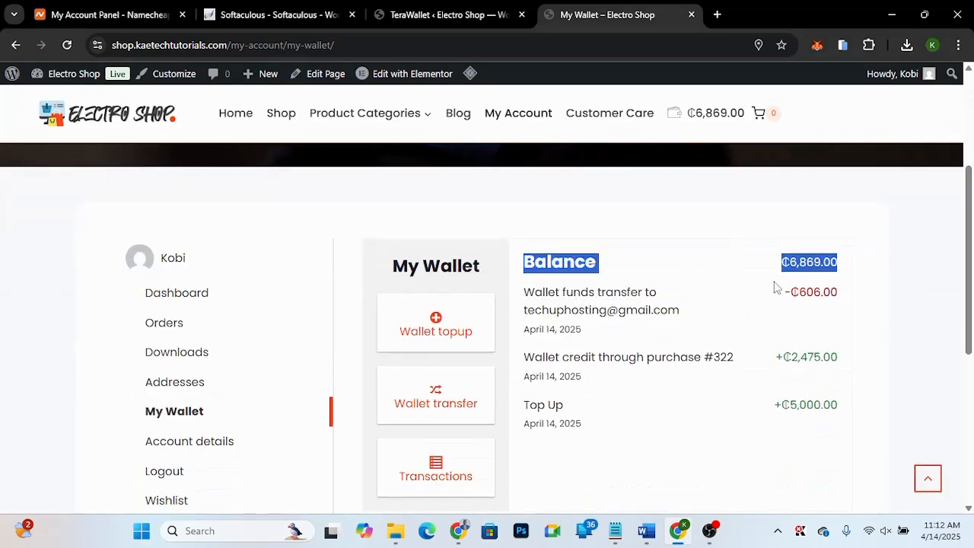
click(784, 300)
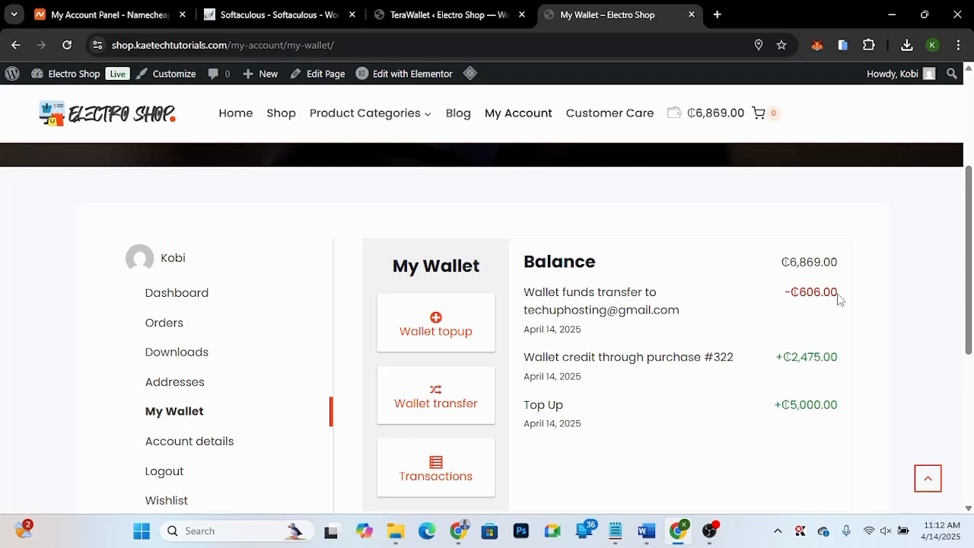
scroll(788, 306, down, 2)
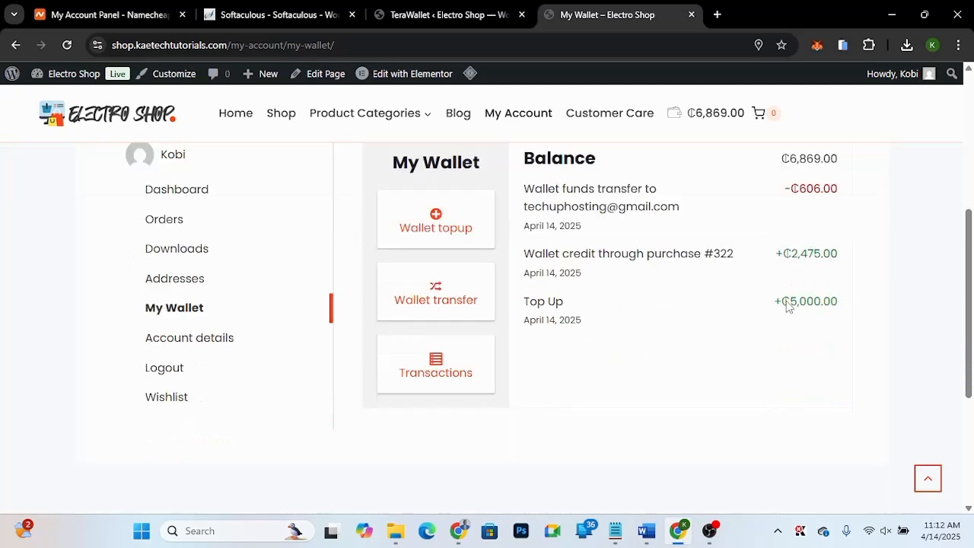
Refresh the TeraWallet users wallet details in the store admin and check the transfer recipient's remaining balance
scroll(788, 306, up, 1)
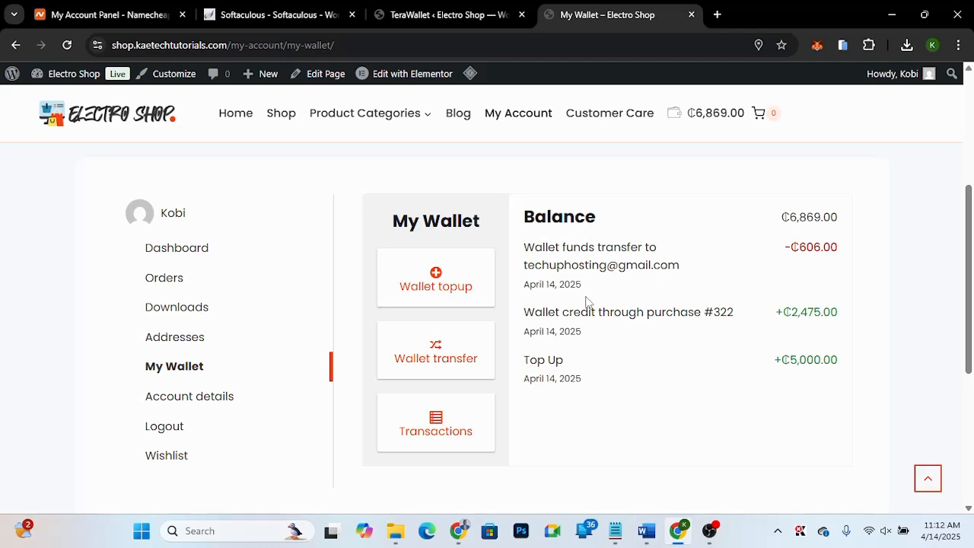
click(457, 11)
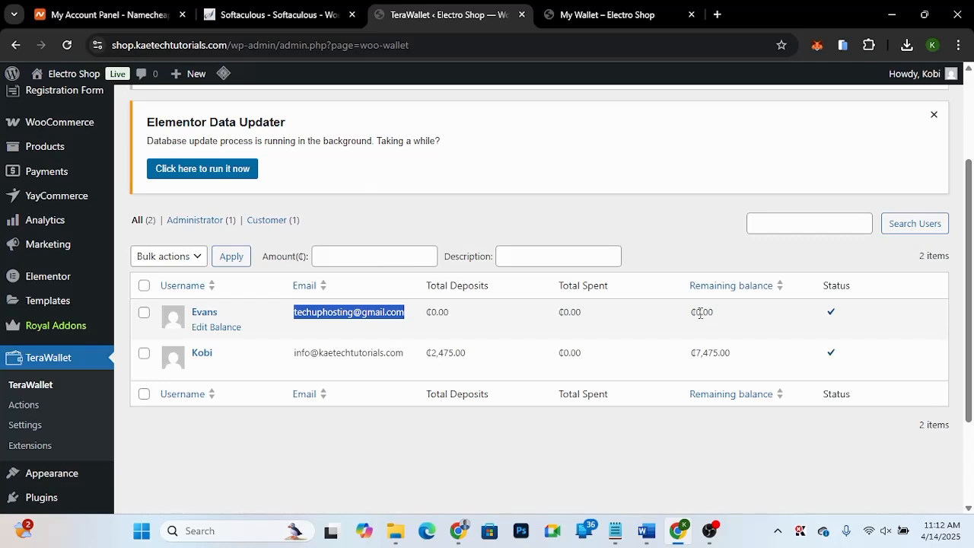
click(652, 239)
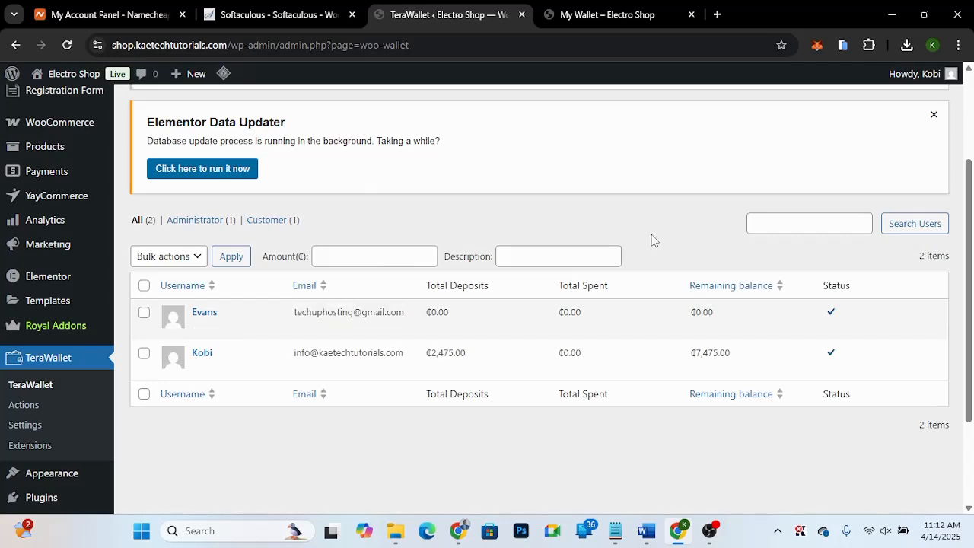
click(67, 45)
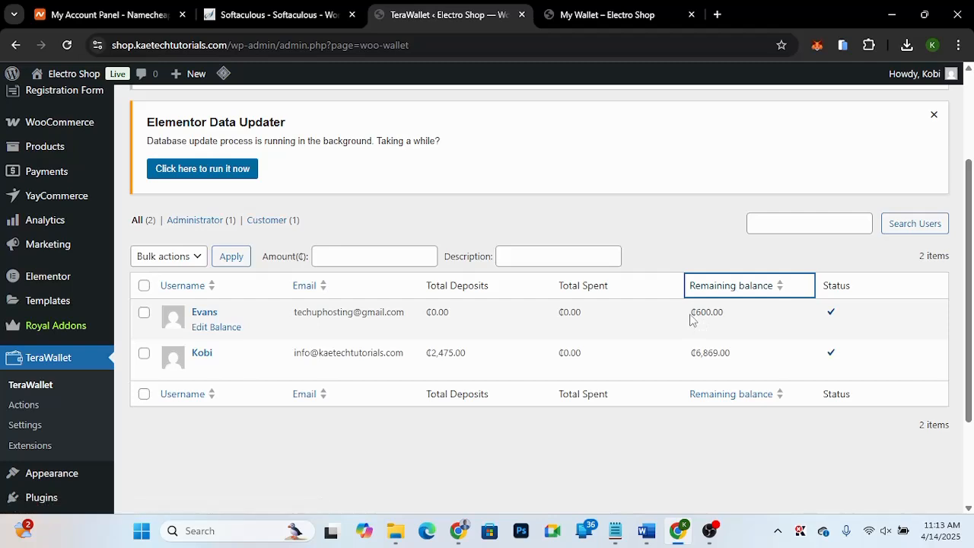
drag(690, 314, 732, 318)
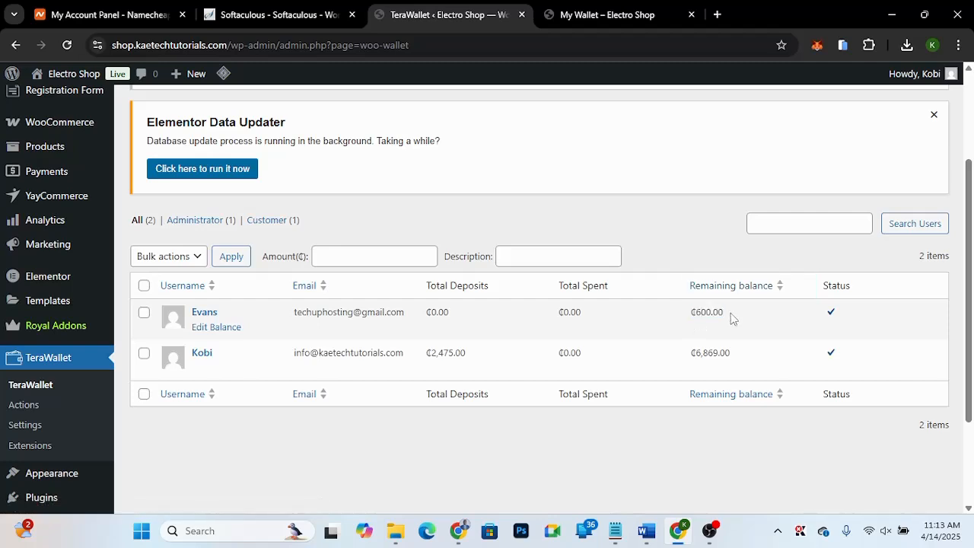
click(689, 319)
scroll(194, 458, down, 2)
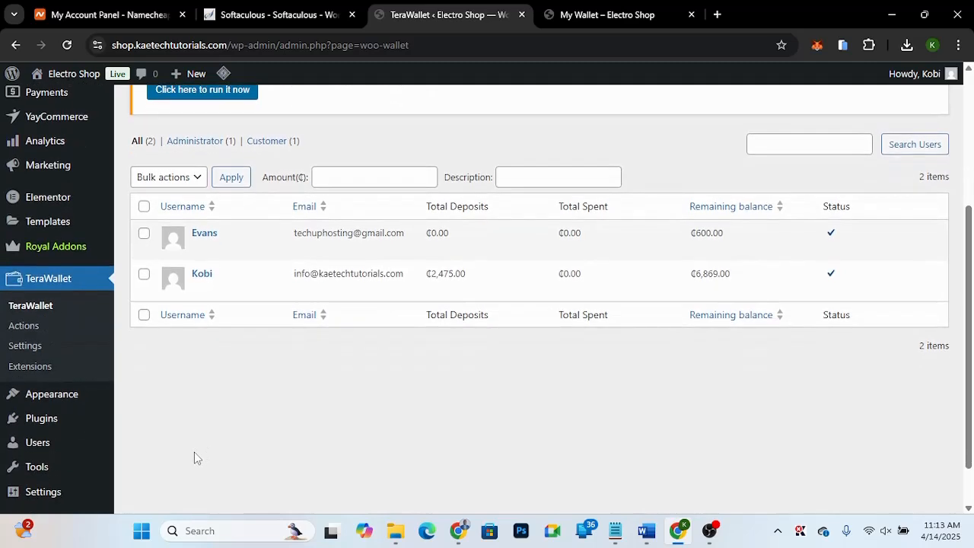
scroll(197, 458, up, 1)
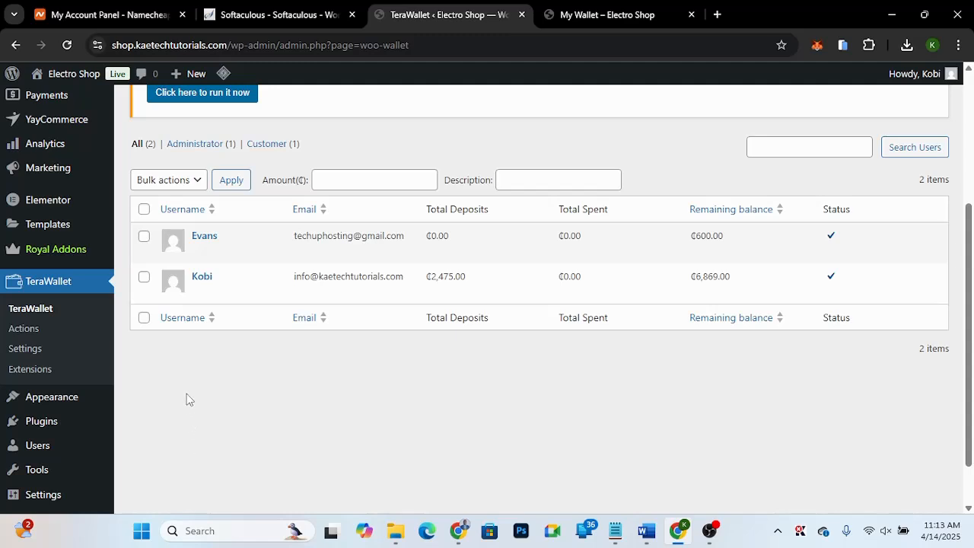
Open the TeraWallet wallet actions, review the available credit actions, and return to the storefront My Wallet page
click(25, 329)
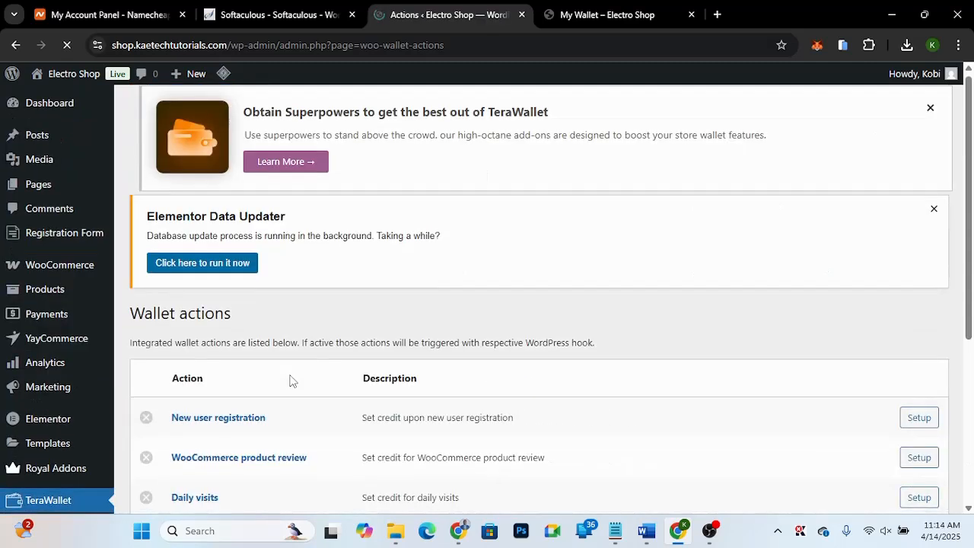
scroll(289, 380, down, 3)
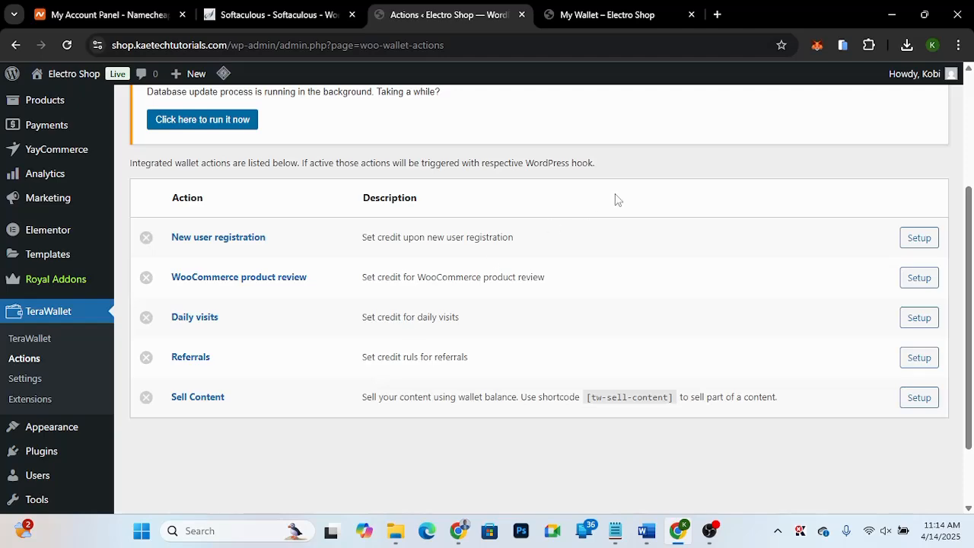
scroll(616, 199, up, 3)
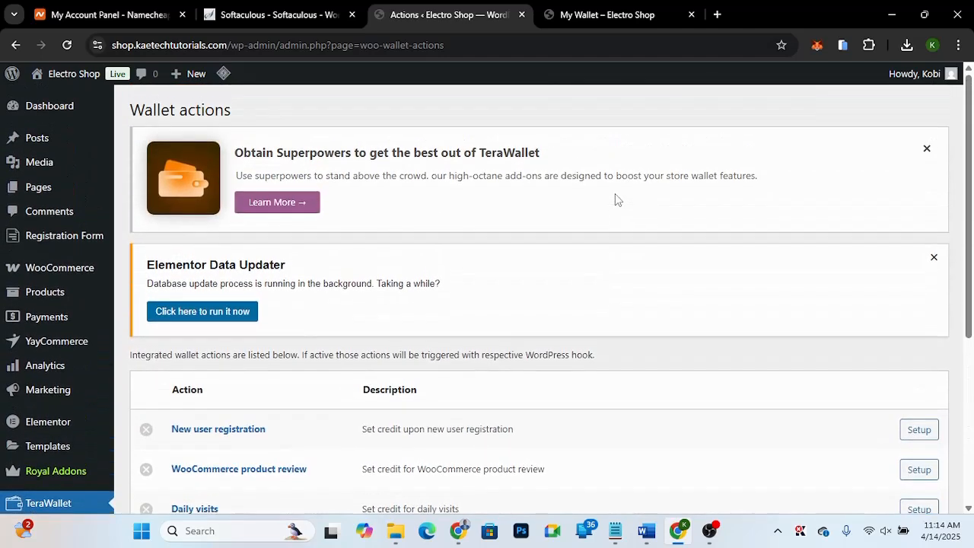
click(597, 14)
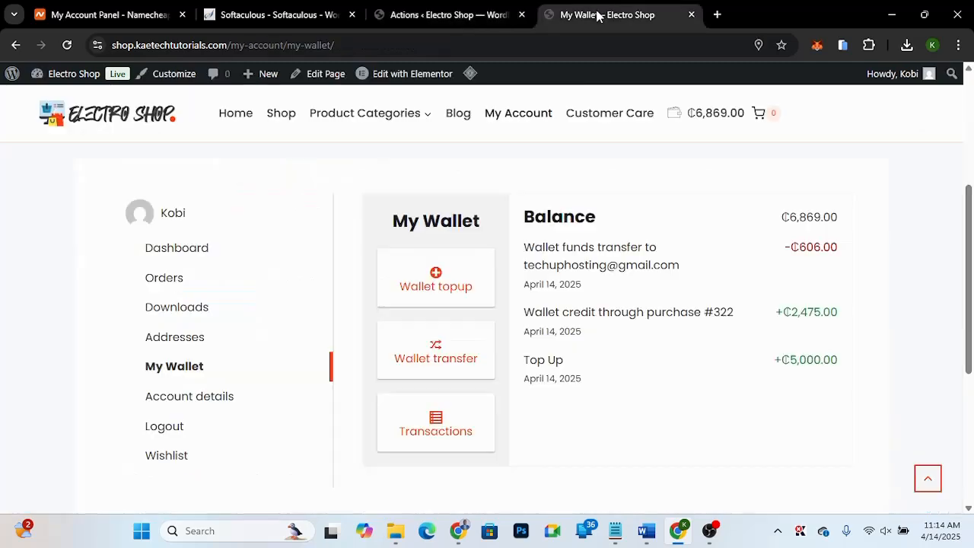